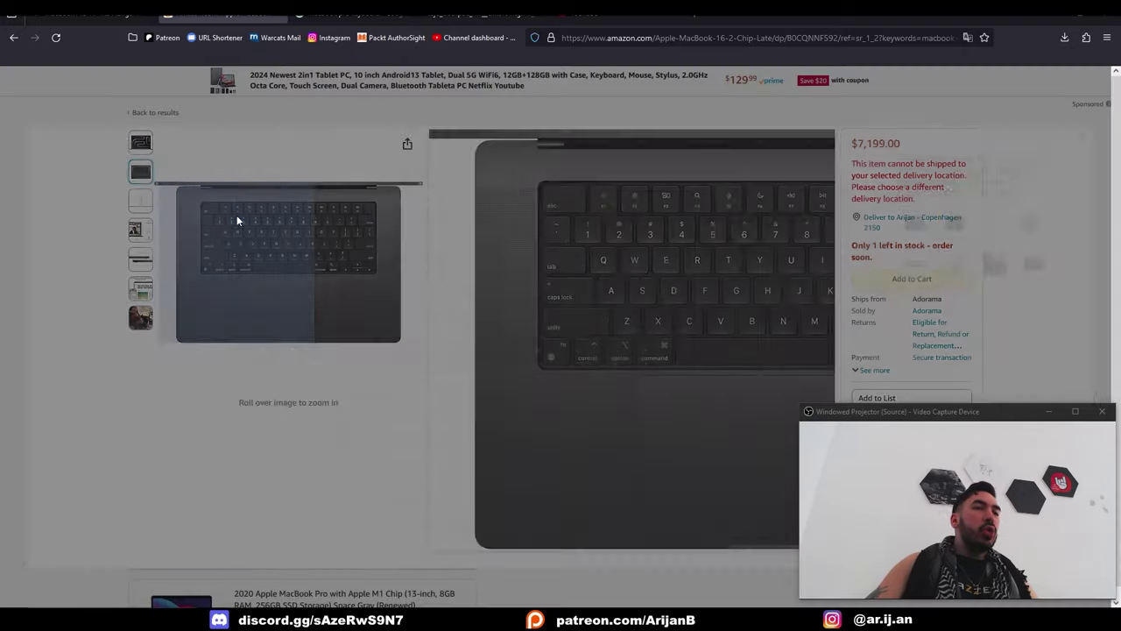
Save the top-down MacBook Pro product photo to disk.
left_click(237, 220)
right_click(410, 271)
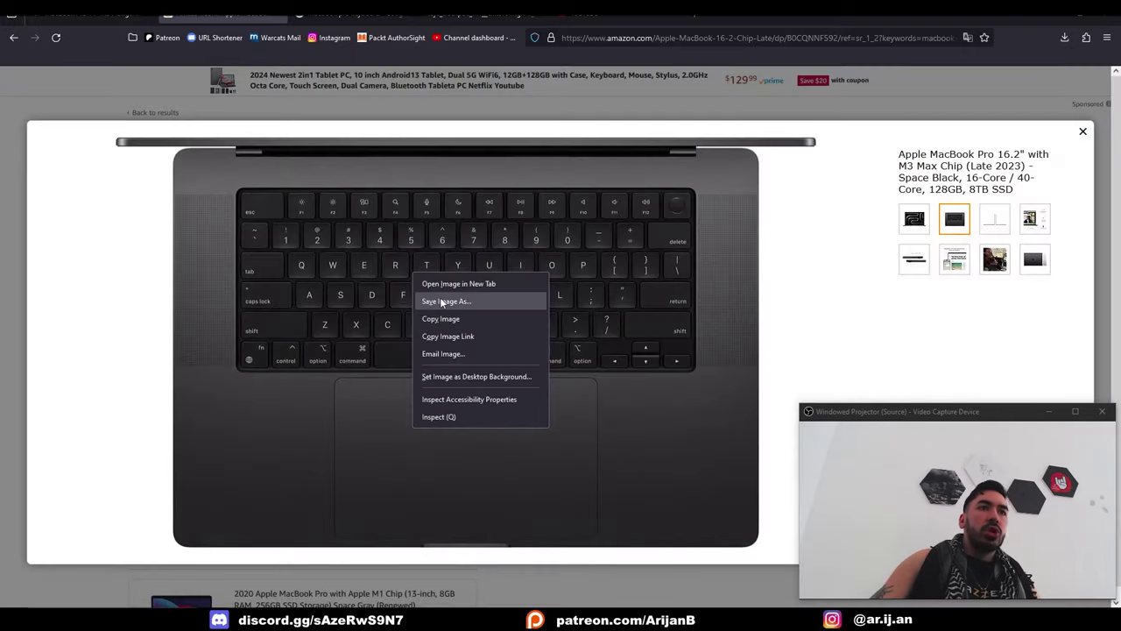
left_click(443, 302)
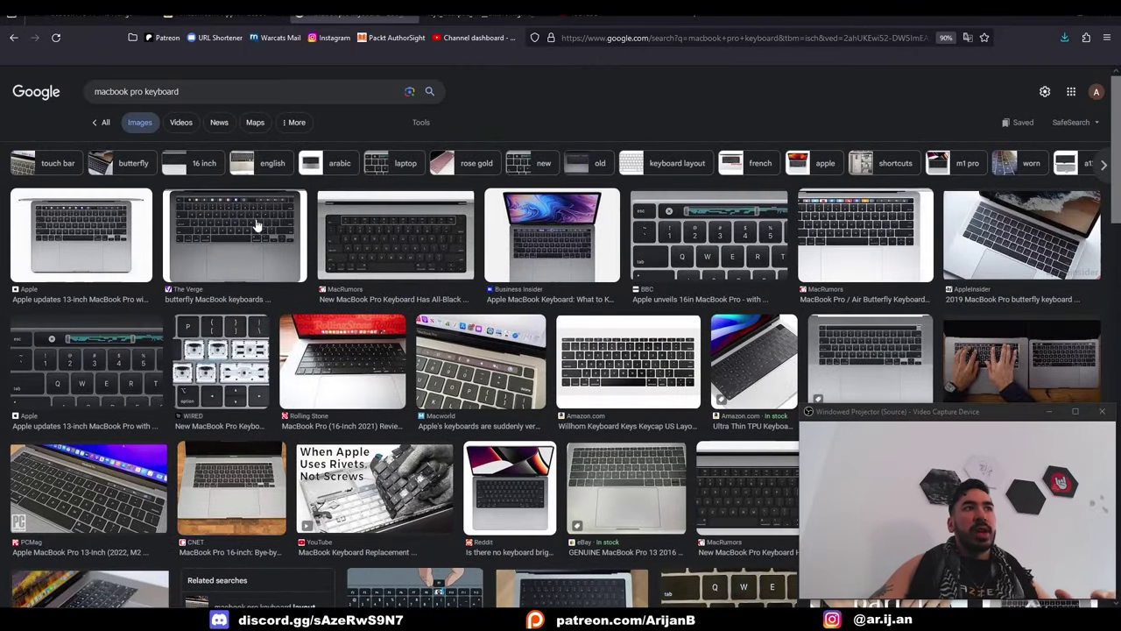
Open a MacBook butterfly keyboard image from Google Images in a new tab and browse more results.
left_click(257, 228)
right_click(799, 233)
left_click(845, 388)
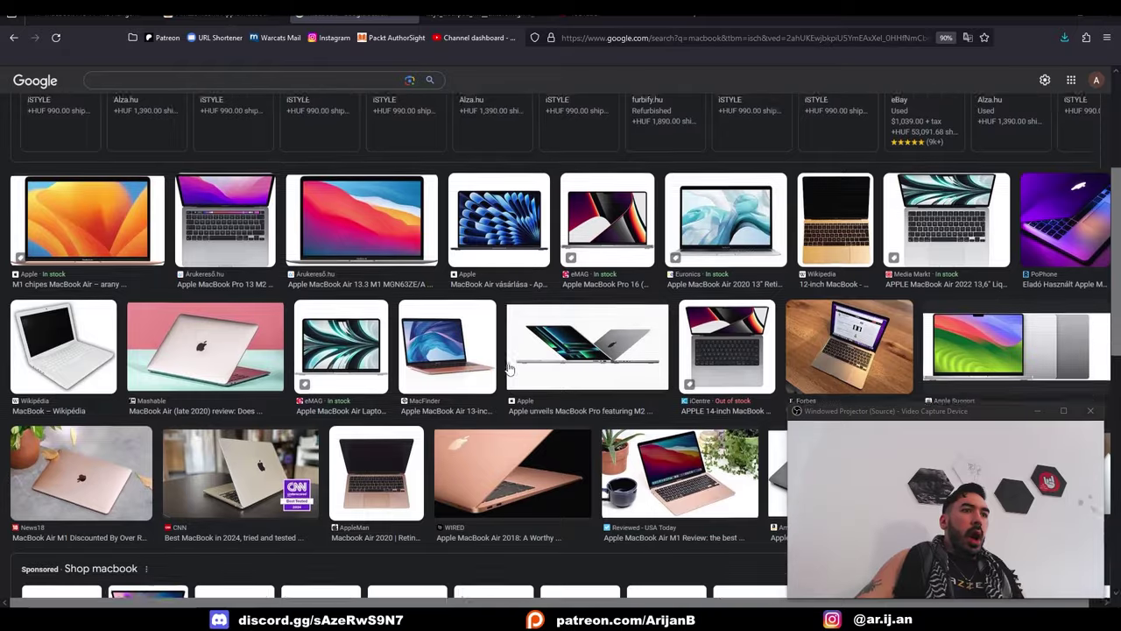
scroll(578, 351, "down", 1)
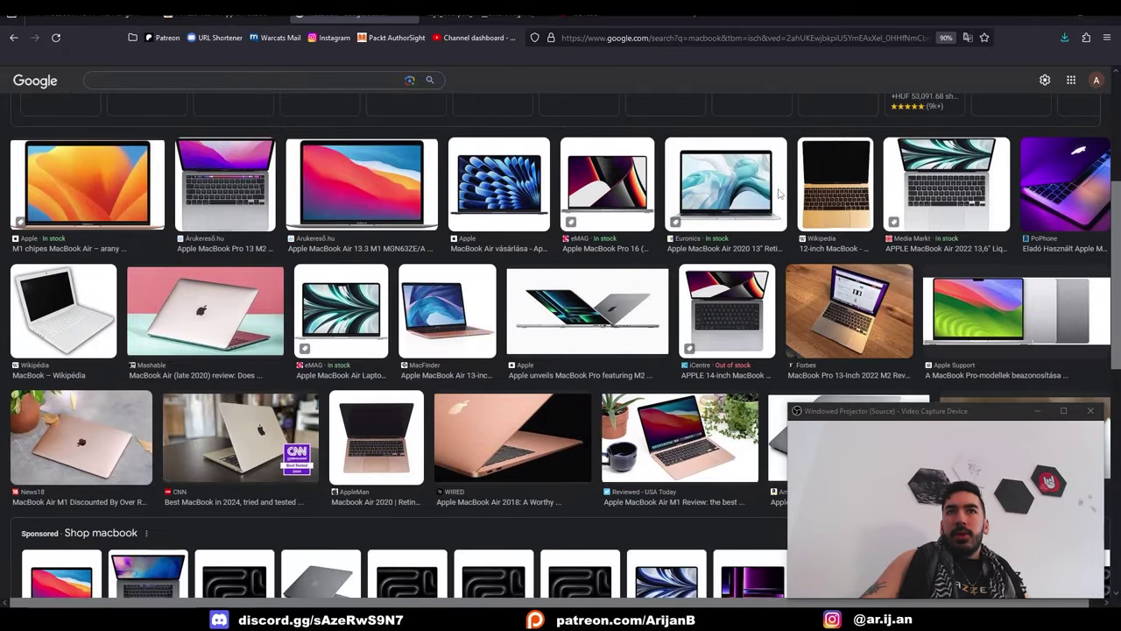
scroll(313, 470, "down", 3)
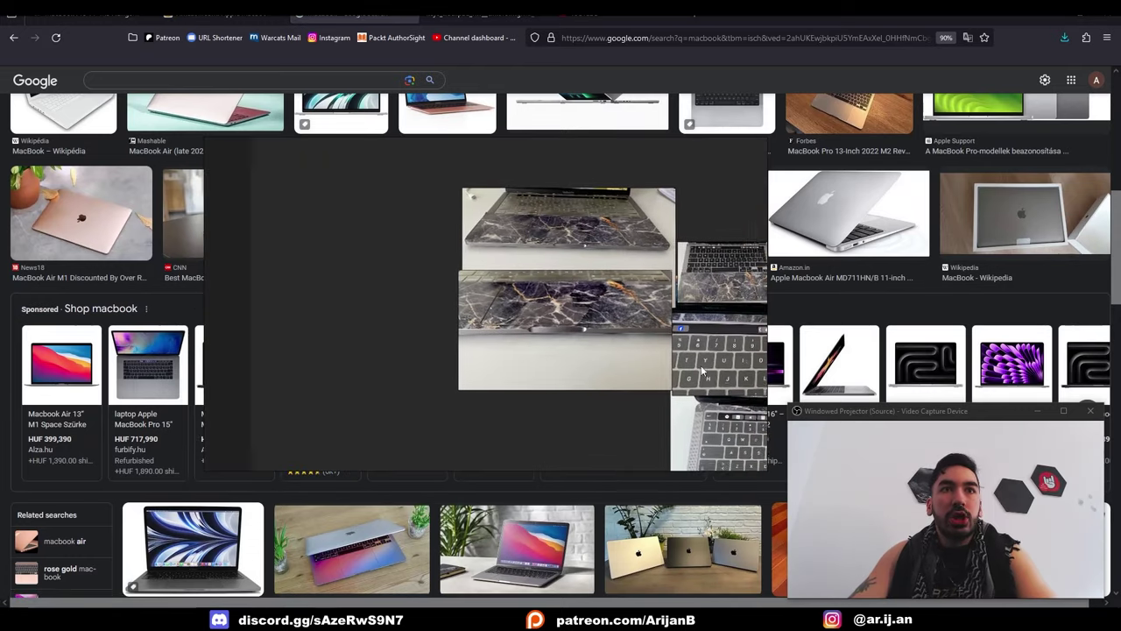
From the top view, add the laptop photos as reference images.
scroll(166, 402, "up", 1)
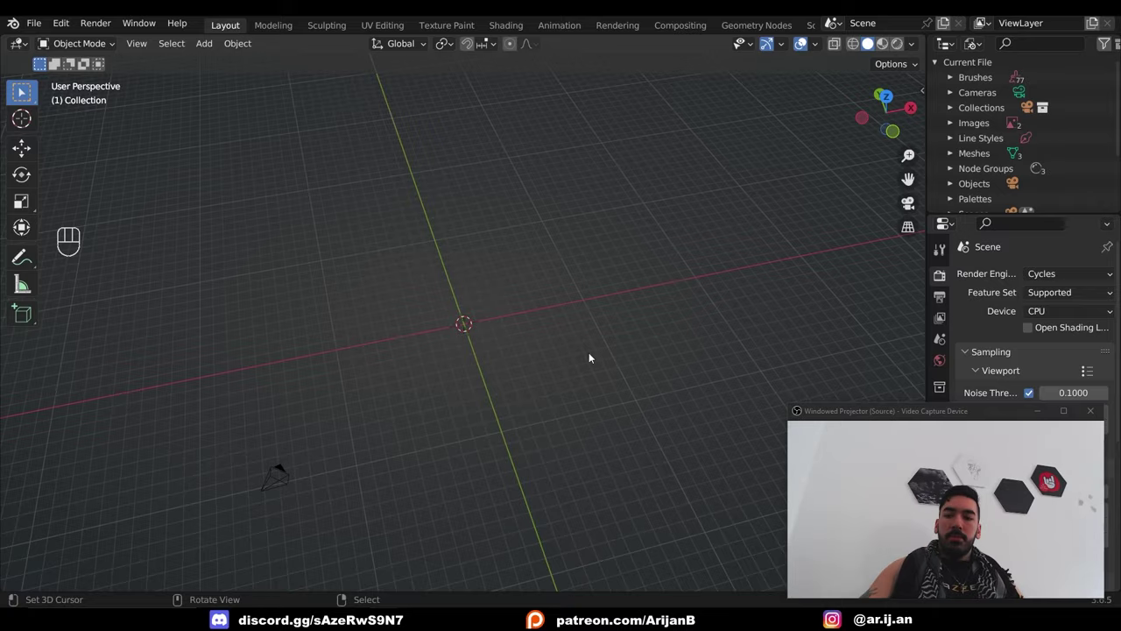
key("KP_7")
key("shift+a")
mouse_move(327, 445)
left_click(435, 441)
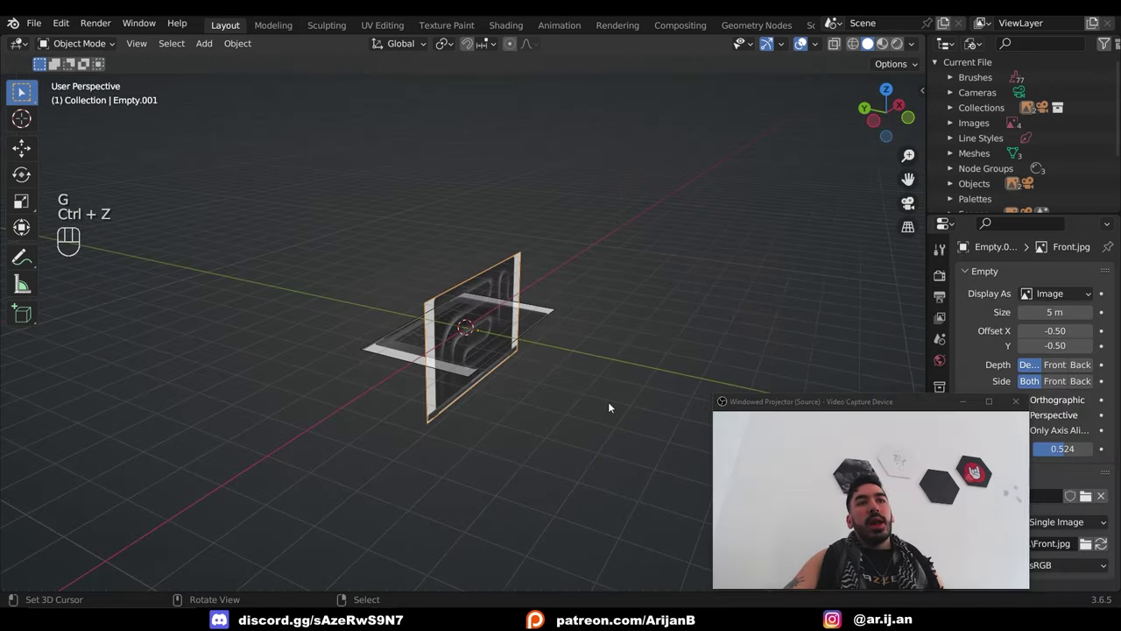
Move the front reference image to the left, lower the top image along Z, and frame it.
key("g")
left_click(353, 365)
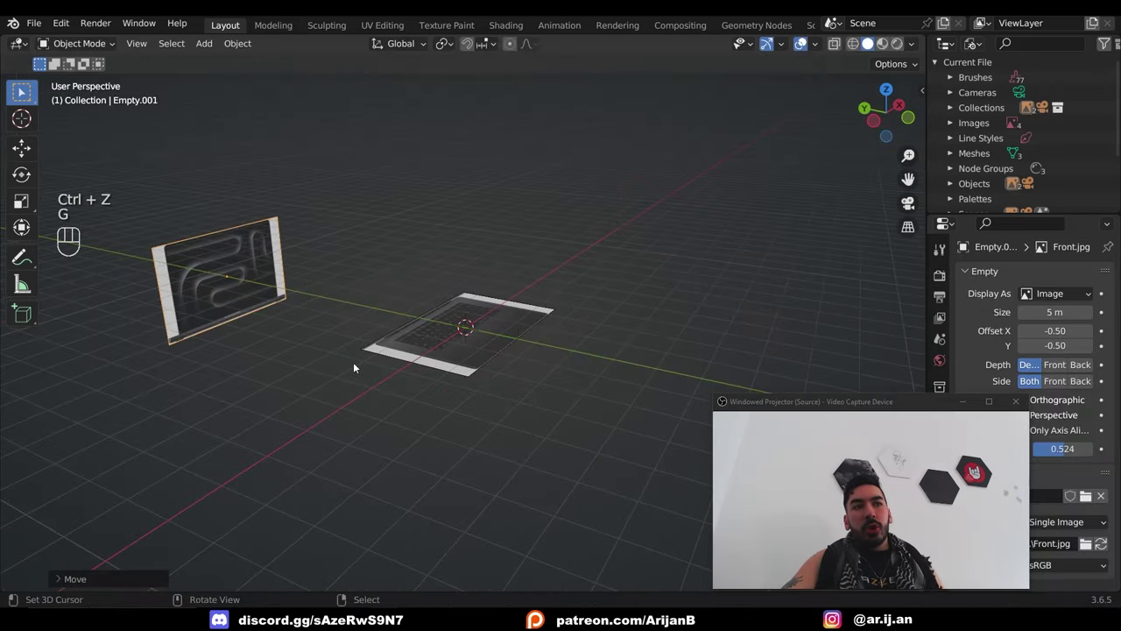
left_click(441, 303)
key("g")
key("z")
left_click(473, 464)
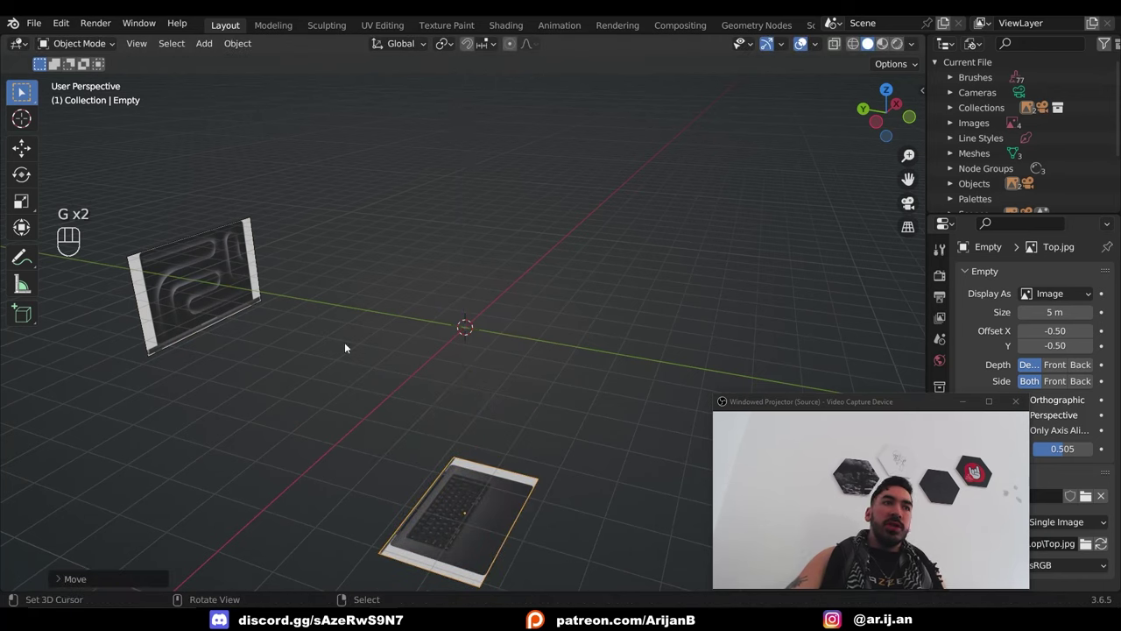
key("KP_7")
key("KP_Decimal")
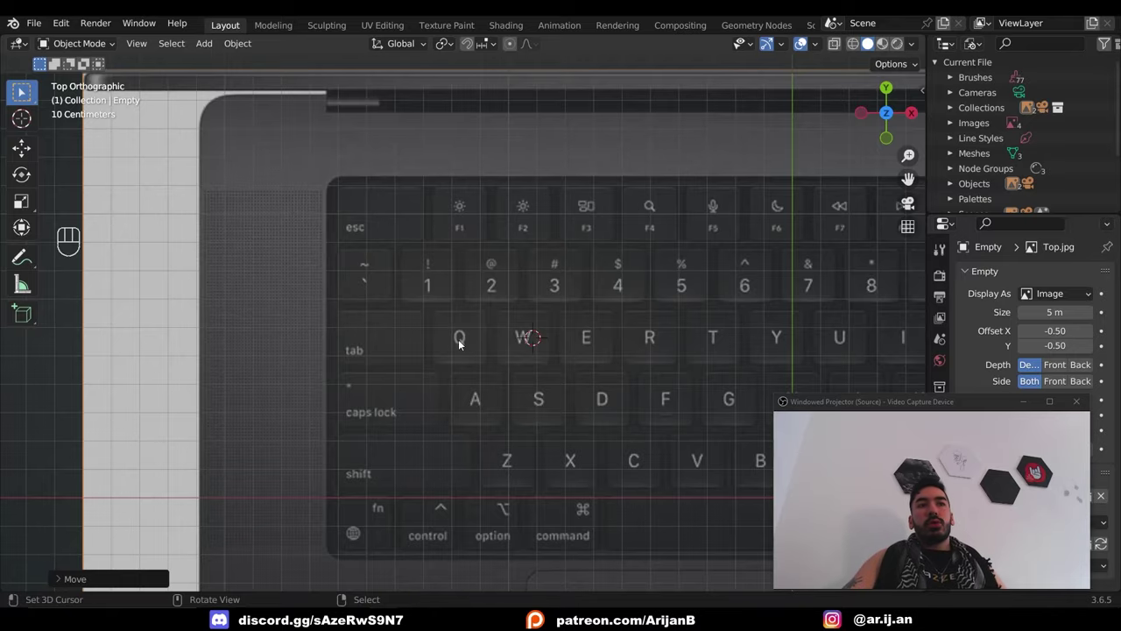
Size a plane to the Q key, round its corners, raise it, and bevel the keycap edges.
scroll(459, 333, "up", 5)
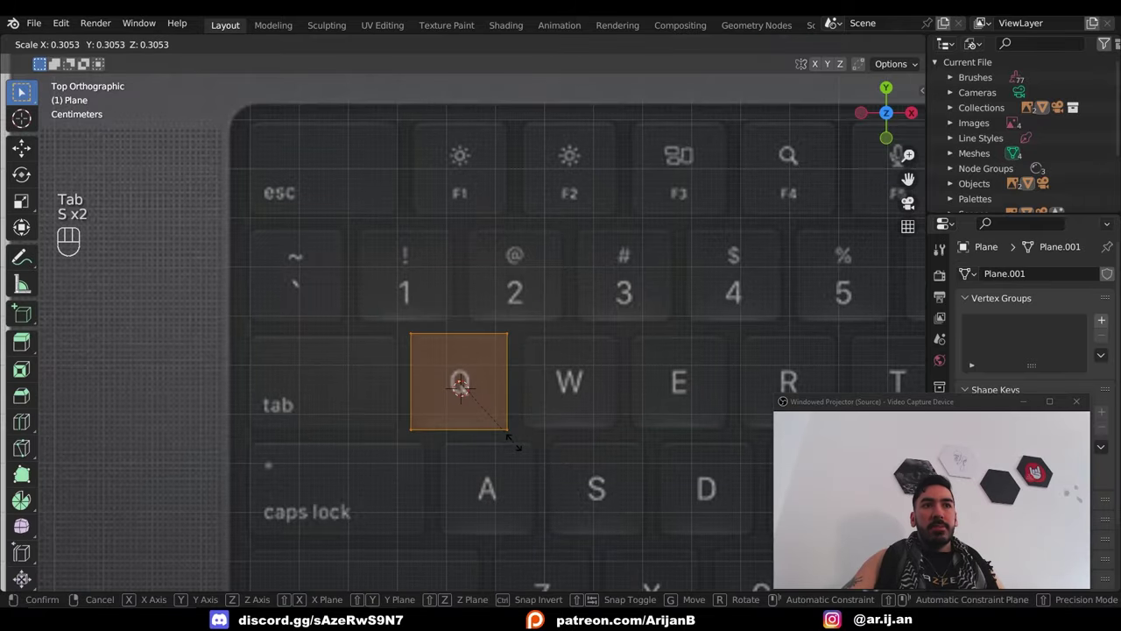
left_click(515, 444)
scroll(515, 444, "up", 3)
key("ctrl+b")
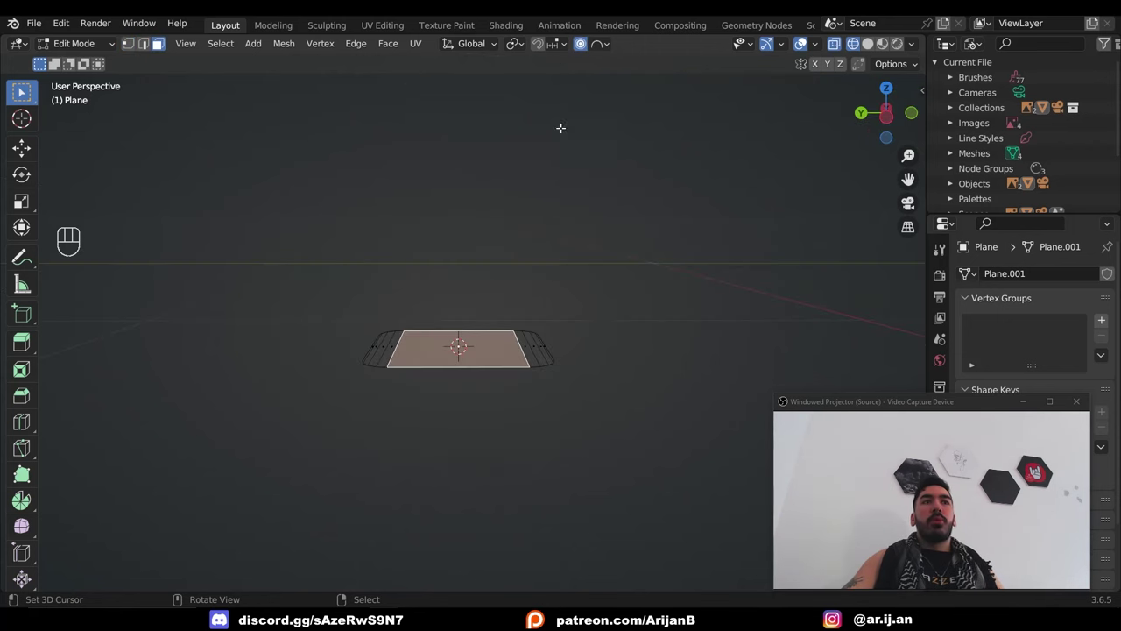
key("g")
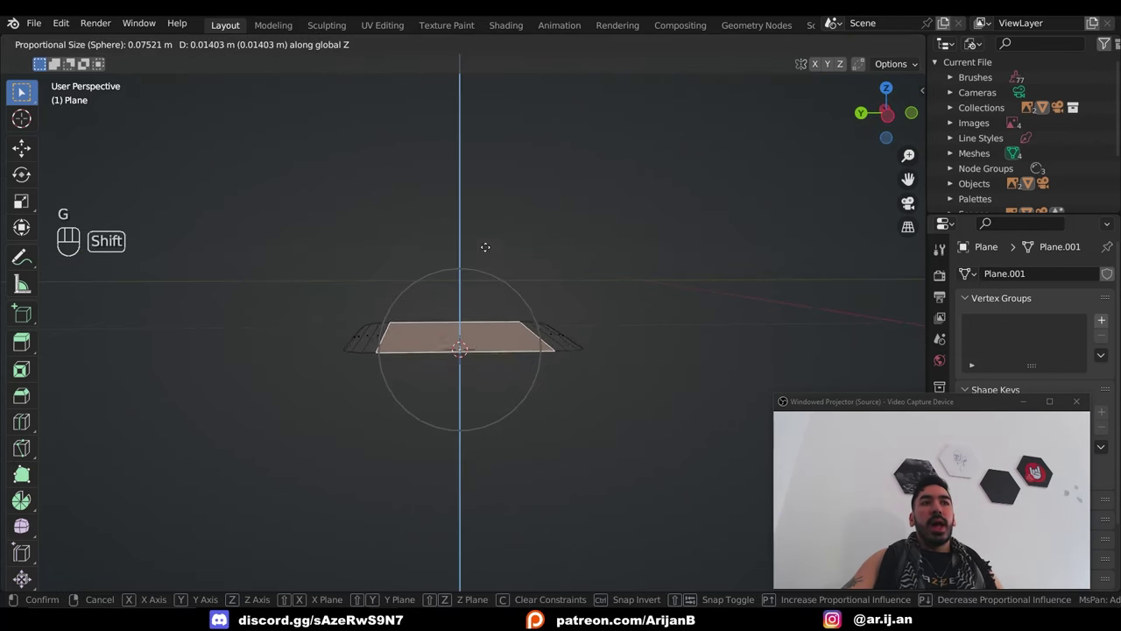
left_click(420, 285)
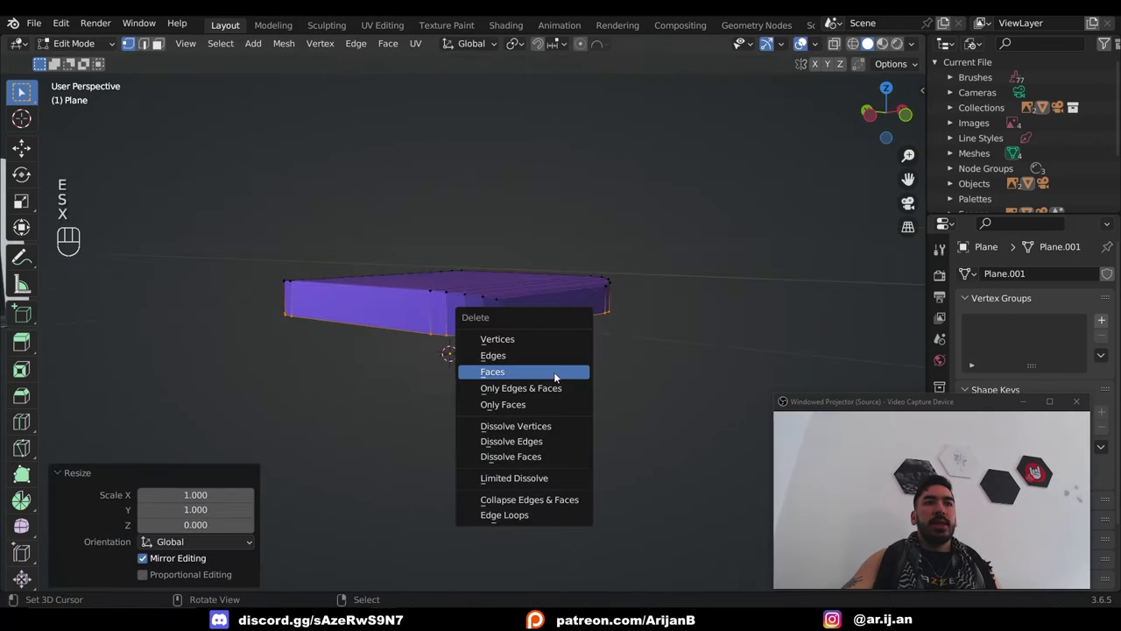
key("ctrl+b")
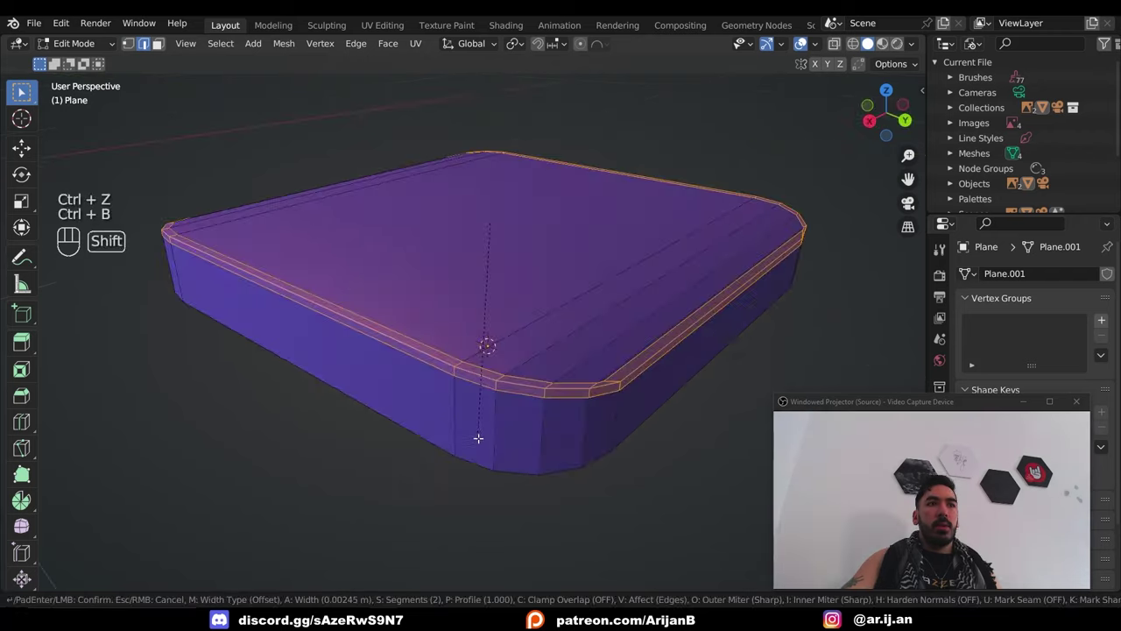
left_click(478, 438)
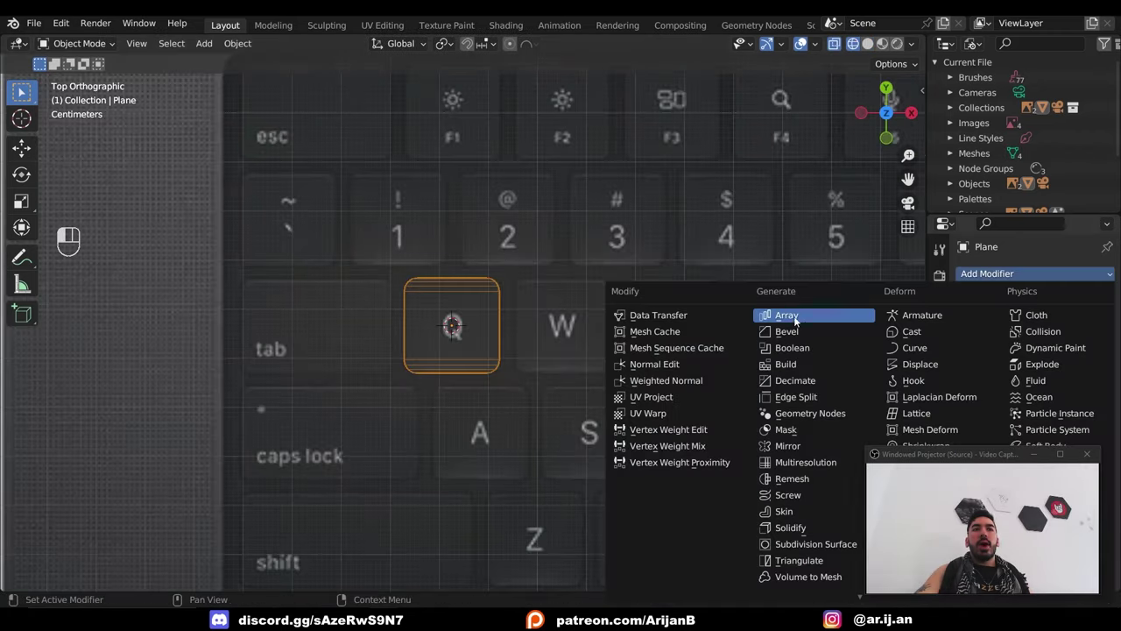
Add an Array modifier to the keycap with a relative offset of 1.25.
left_click(785, 315)
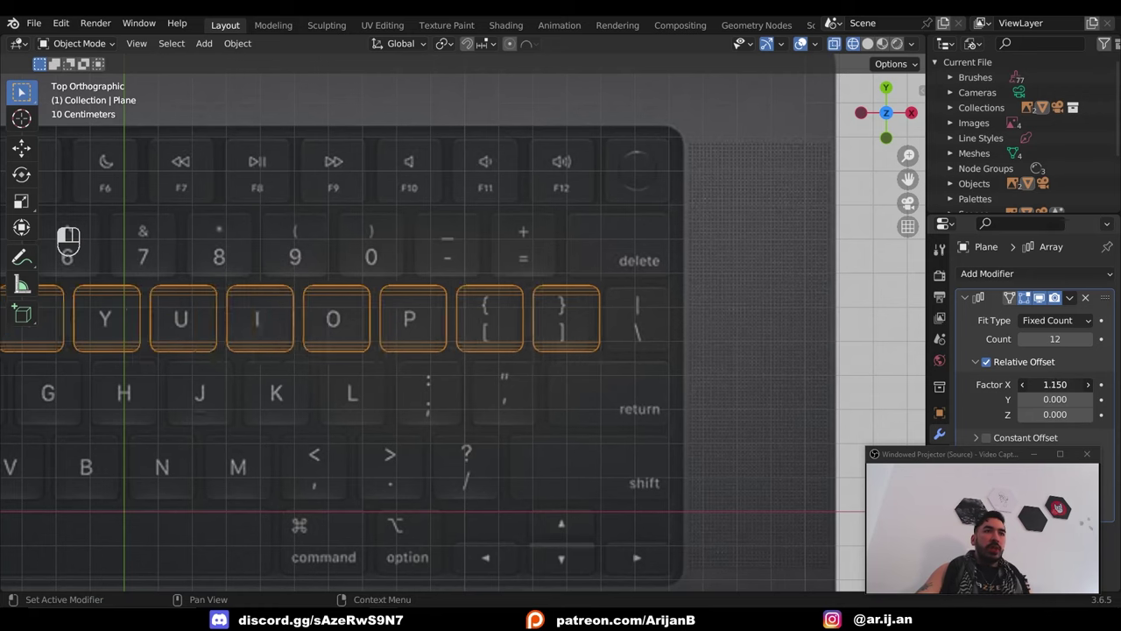
double_click(1055, 384)
type("1.25")
key("Return")
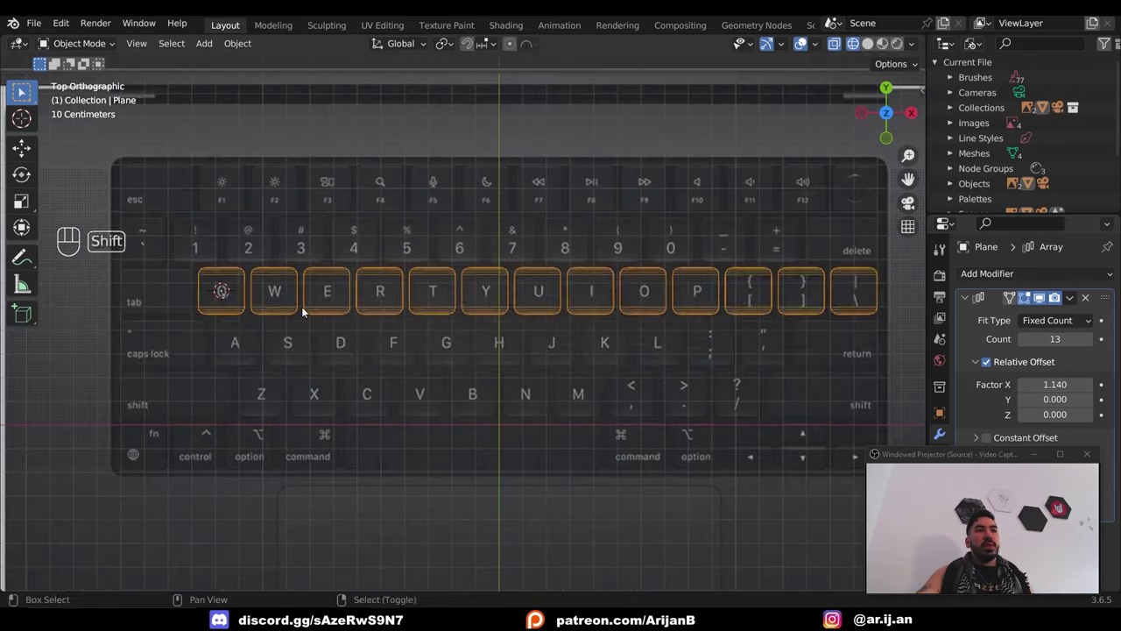
Duplicate the key row onto the ASDF row and remove one key from it.
key("shift+d")
left_click(532, 343)
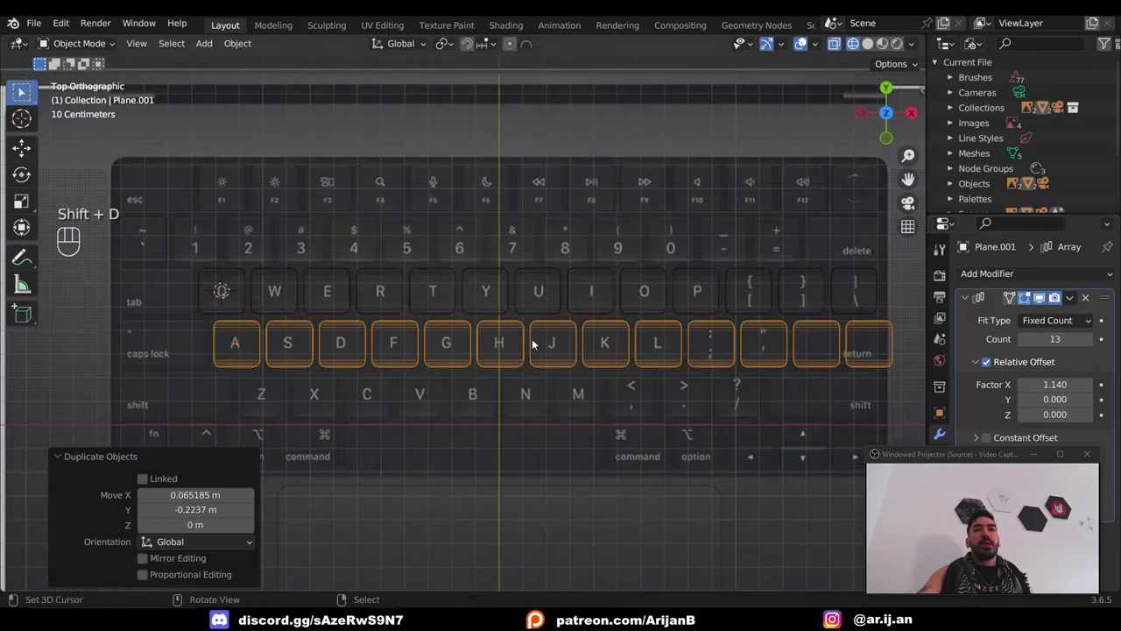
left_click(1023, 340)
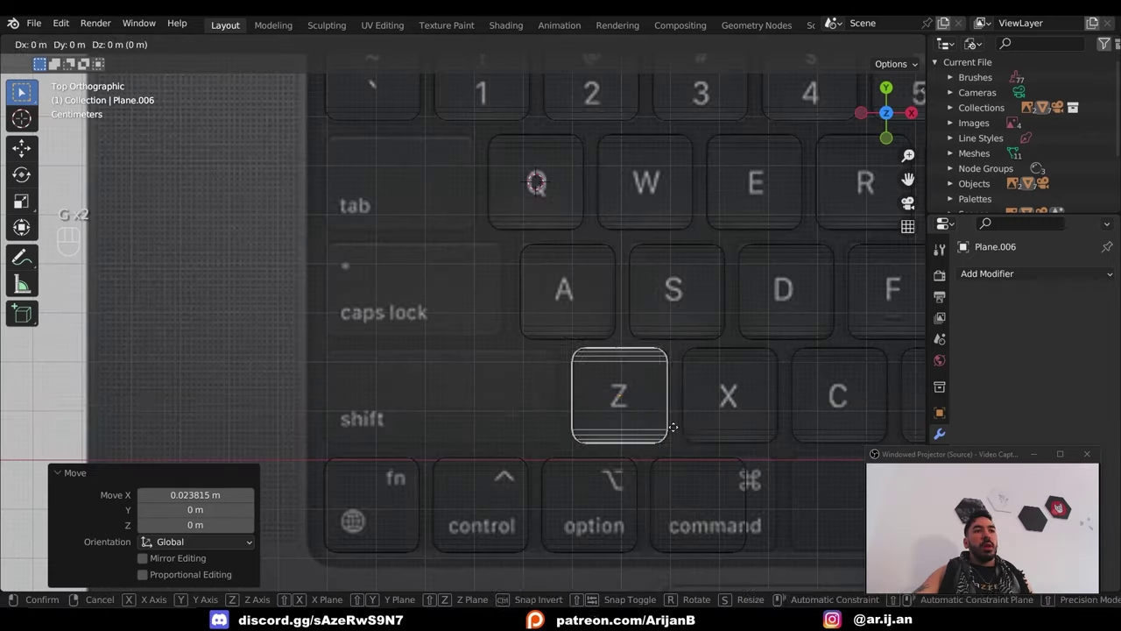
Stretch the shift key wider along X, then select all the key rows.
key("x")
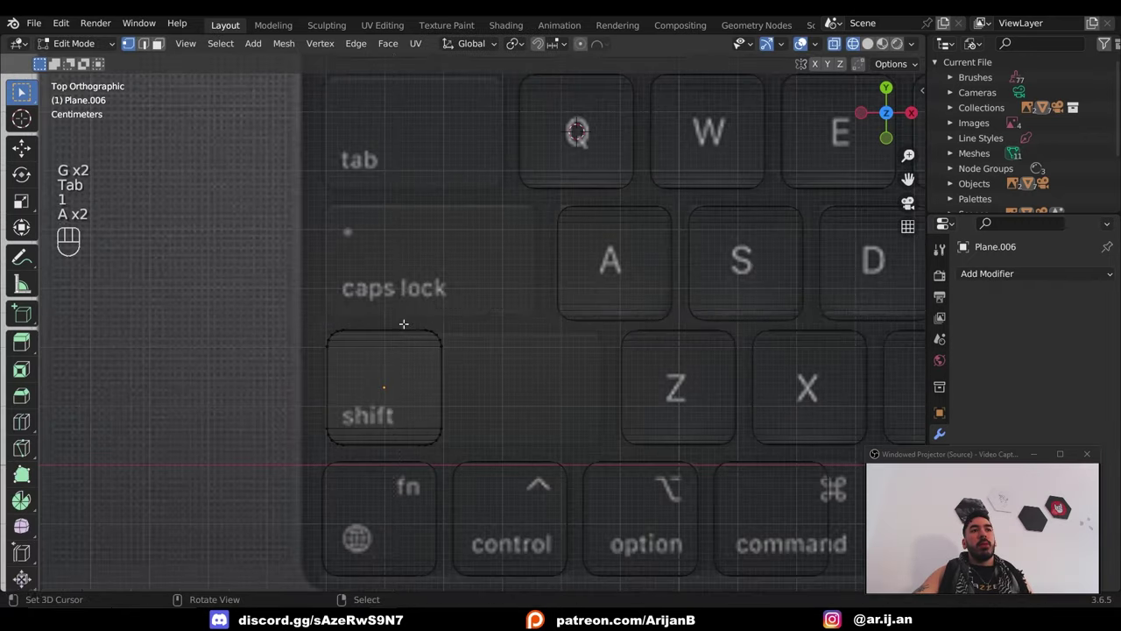
key("b")
left_click_drag(399, 314, 461, 443)
key("g")
left_click(447, 408)
key("g")
key("x")
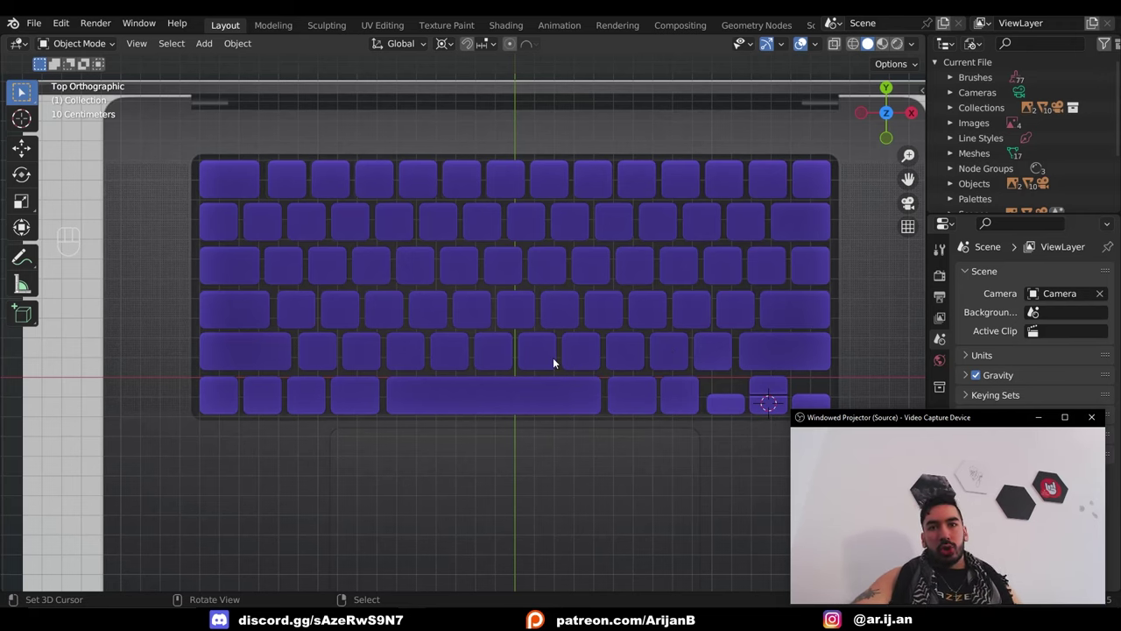
left_click_drag(295, 237, 656, 370)
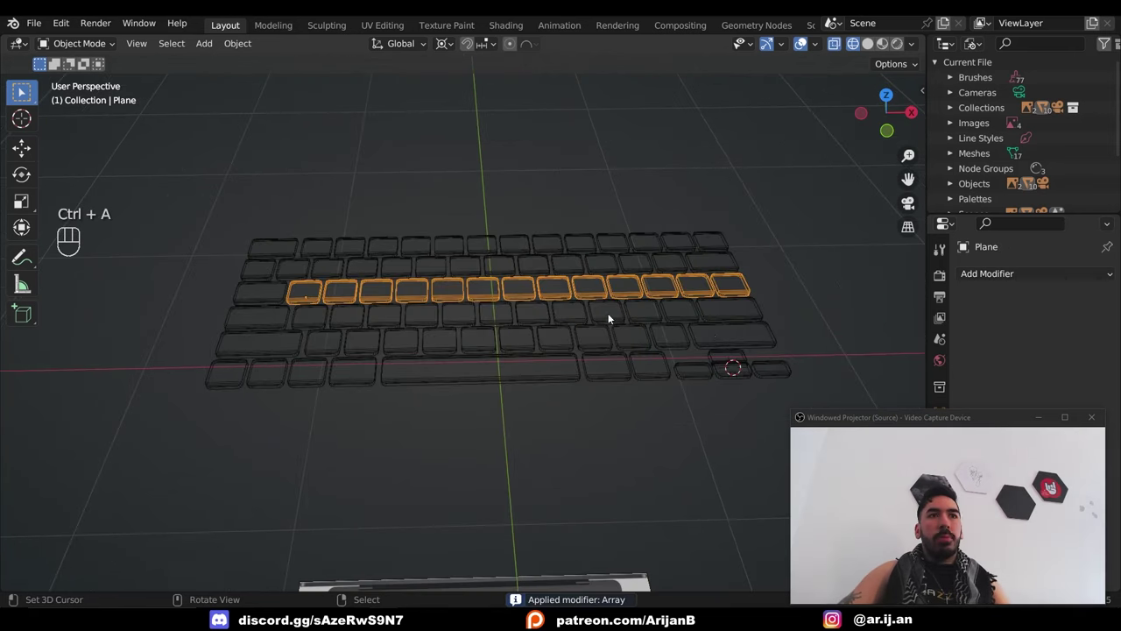
Apply the remaining row array and join all keys into one object.
left_click(495, 314)
key("ctrl+a")
key("a")
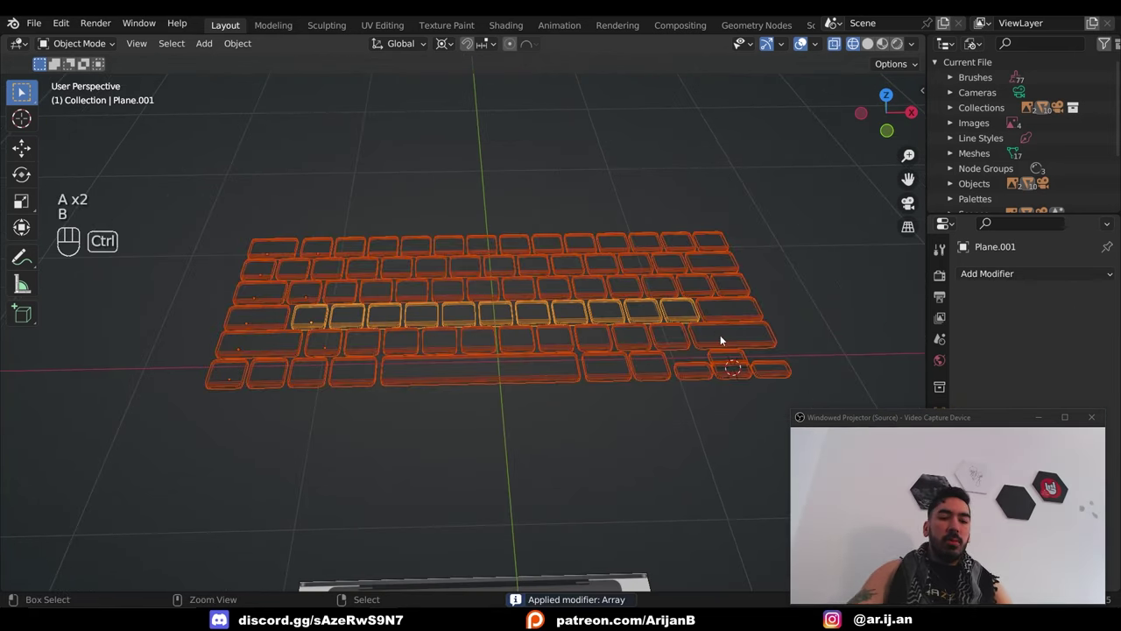
key("ctrl+j")
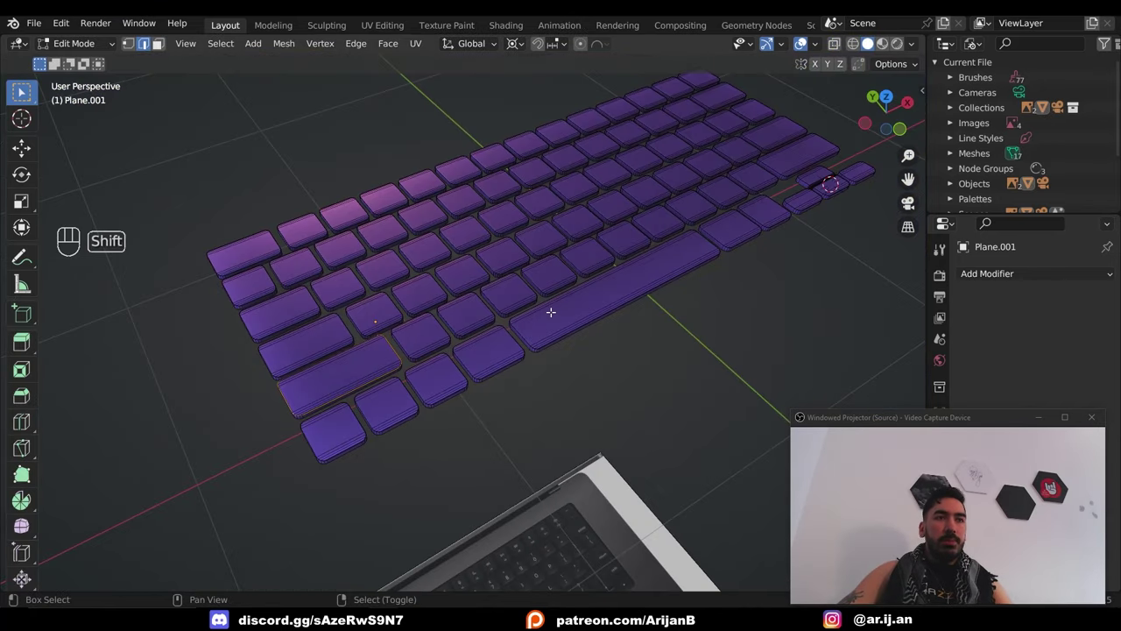
Select edges with similar face angles in X-ray and mark them as UV seams.
key("shift+g")
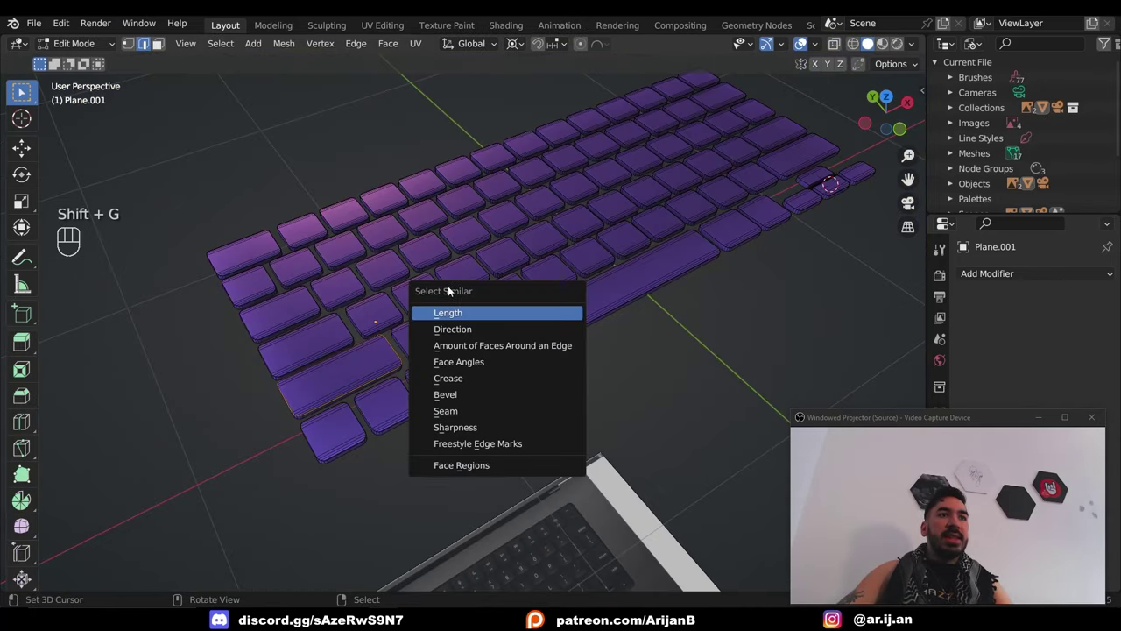
left_click(474, 368)
middle_click_drag(475, 363, 383, 333)
key("alt+z")
key("ctrl+e")
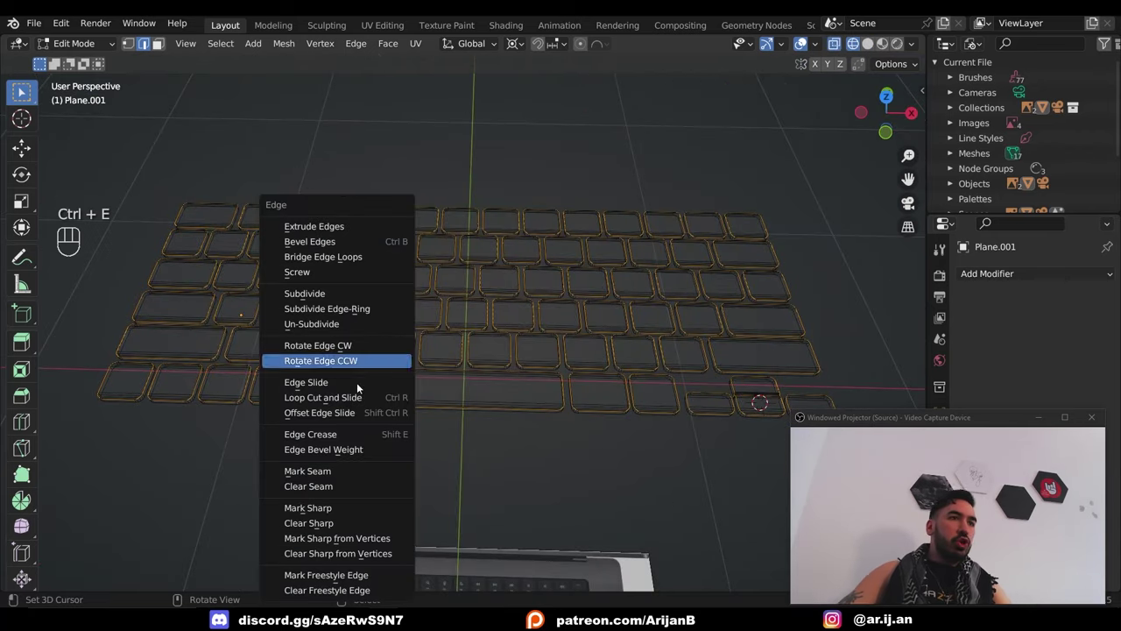
left_click(308, 470)
Select one key top, then all faces with the same normal.
left_click(157, 44)
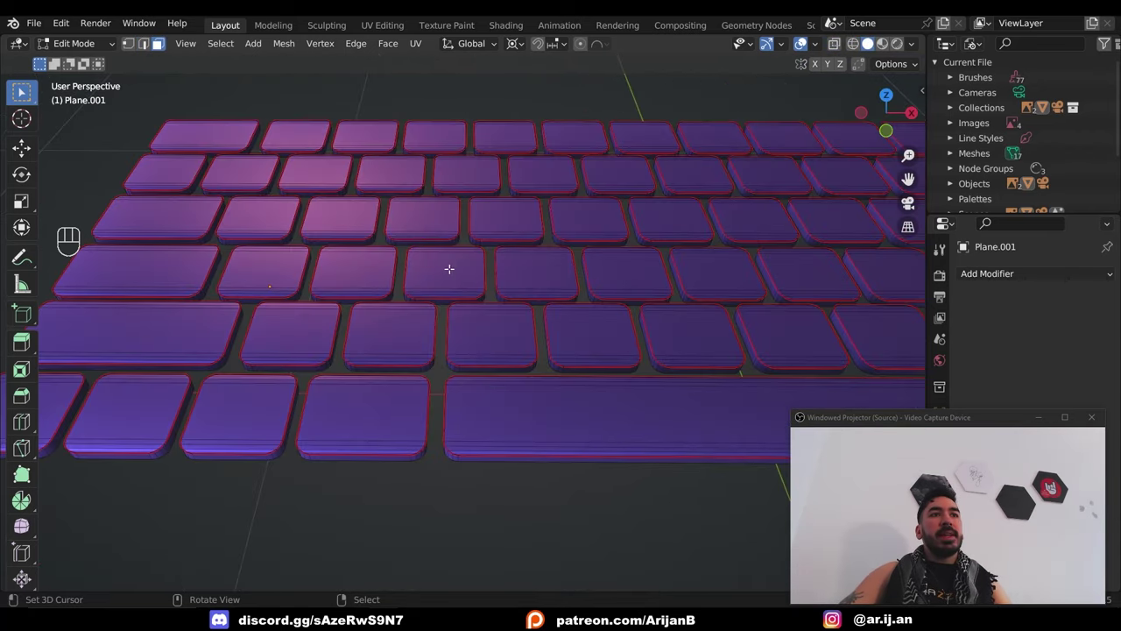
key("l")
middle_click_drag(454, 279, 336, 320)
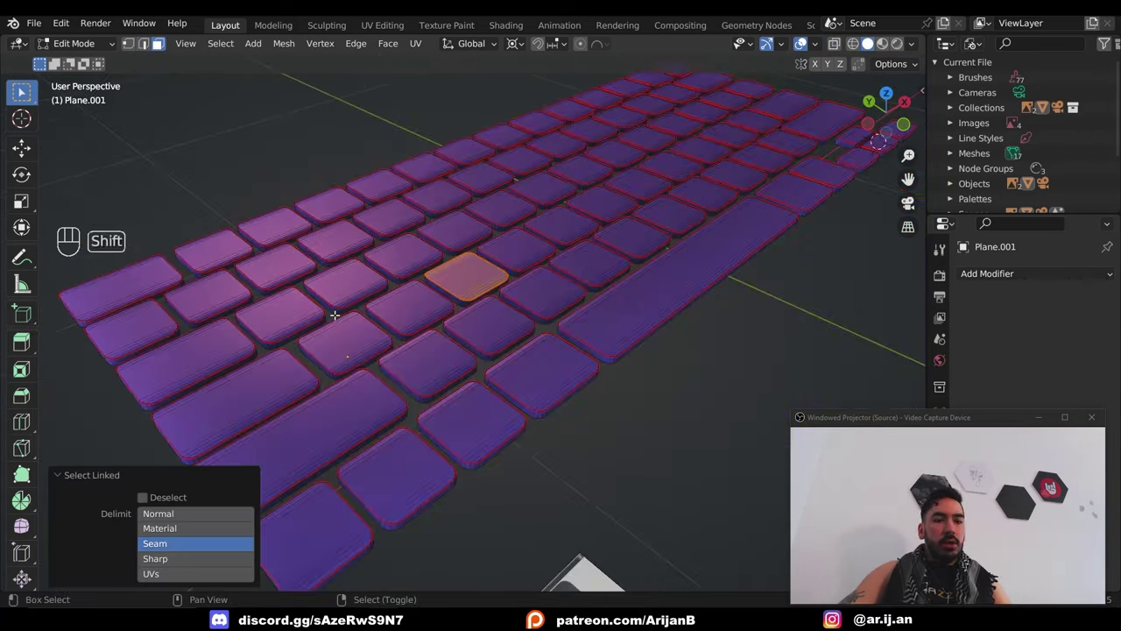
key("shift+g")
left_click(290, 315)
scroll(365, 289, "down", 3)
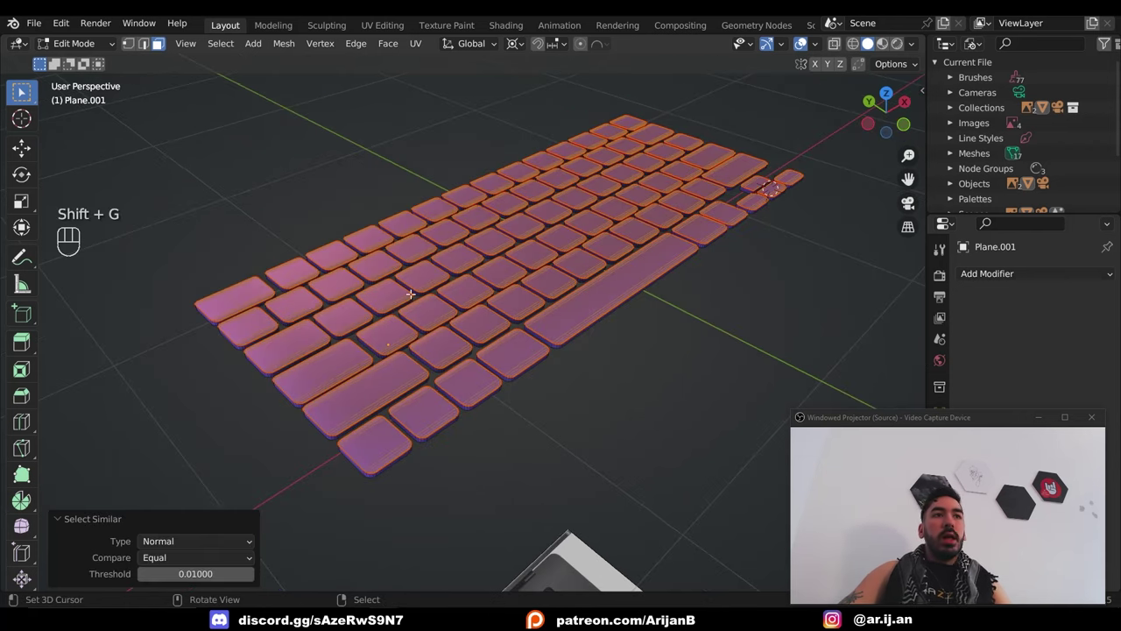
middle_click_drag(754, 321, 754, 289)
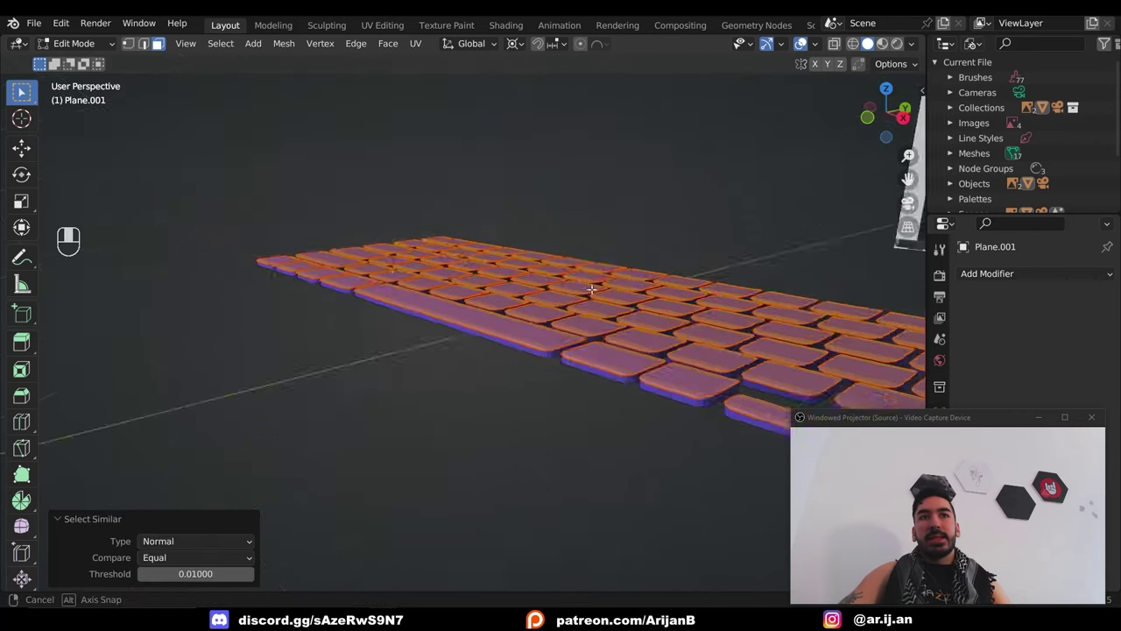
Unwrap the key tops with Project from View in the UV Editing workspace.
left_click(383, 25)
key("u")
left_click(602, 286)
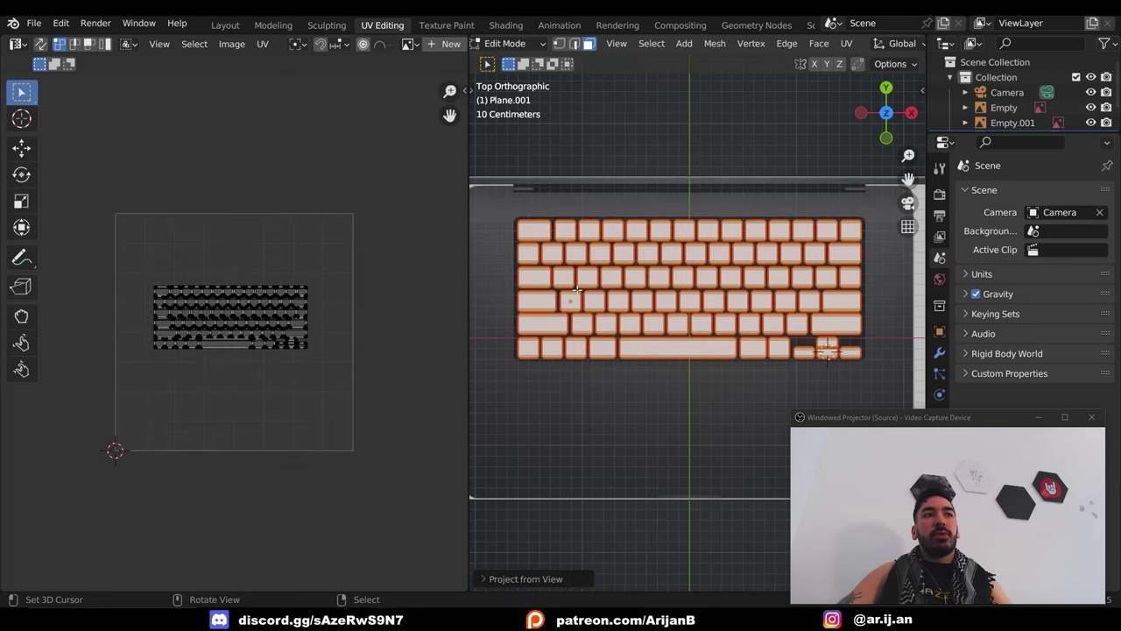
scroll(246, 258, "up", 5)
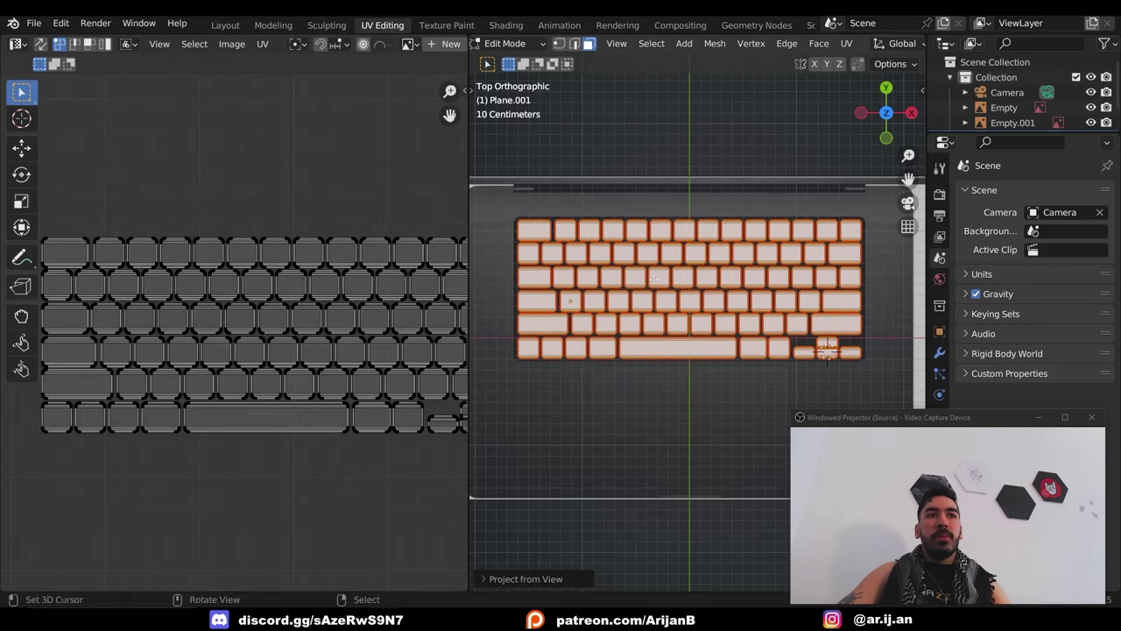
Create a material with a Keyboard.png image texture and scale the UVs to fit the labels.
left_click(505, 25)
left_click(578, 361)
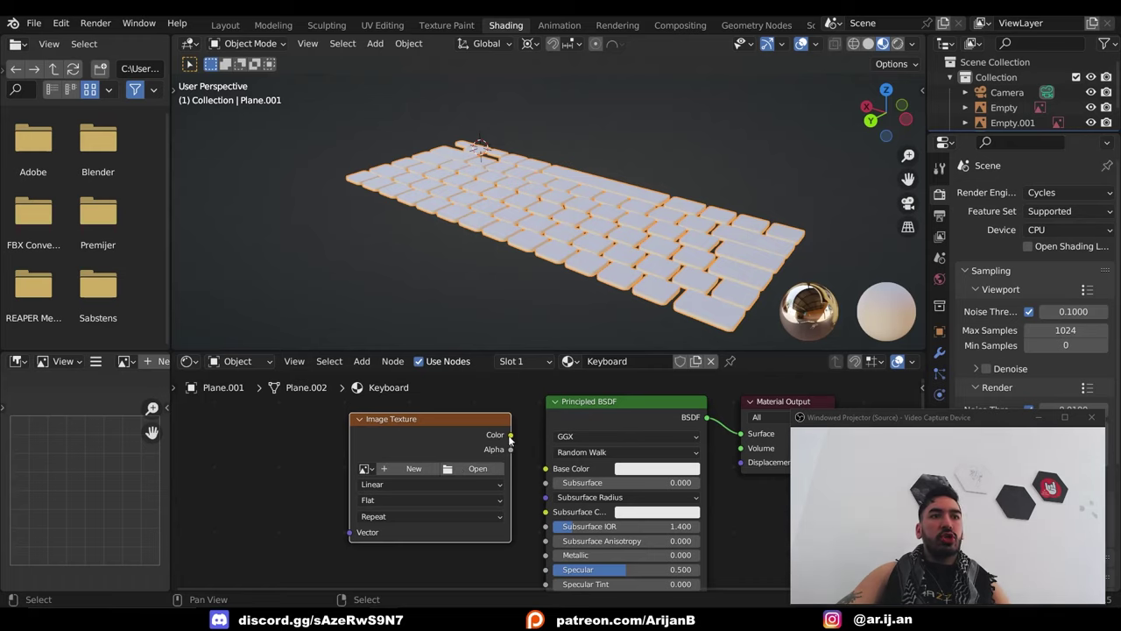
left_click(478, 468)
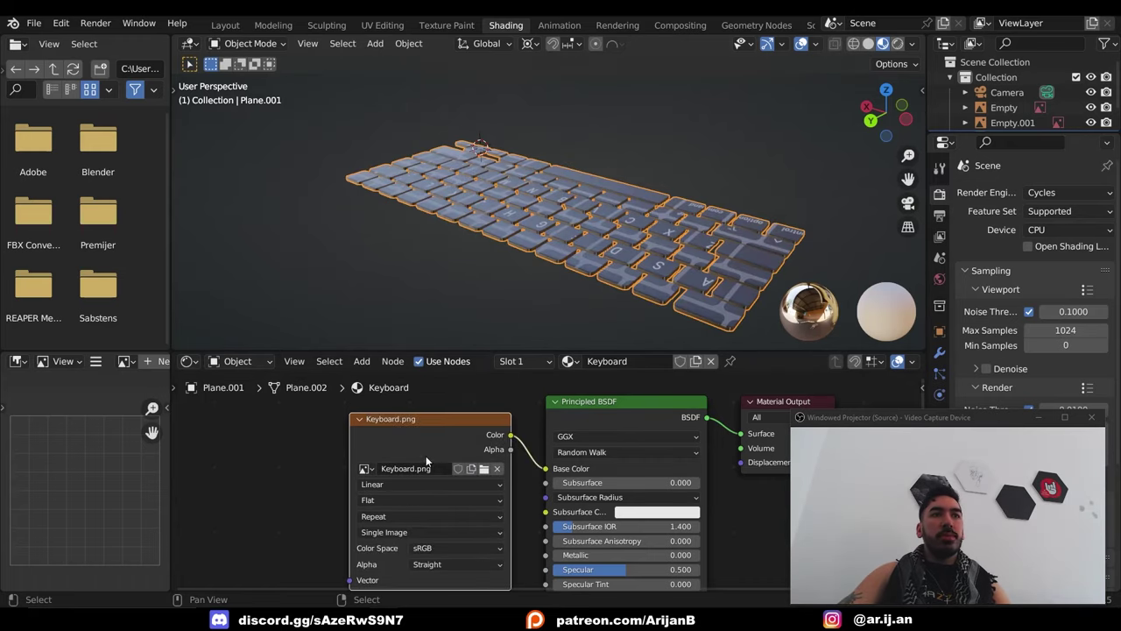
left_click(383, 24)
key("s")
left_click(313, 356)
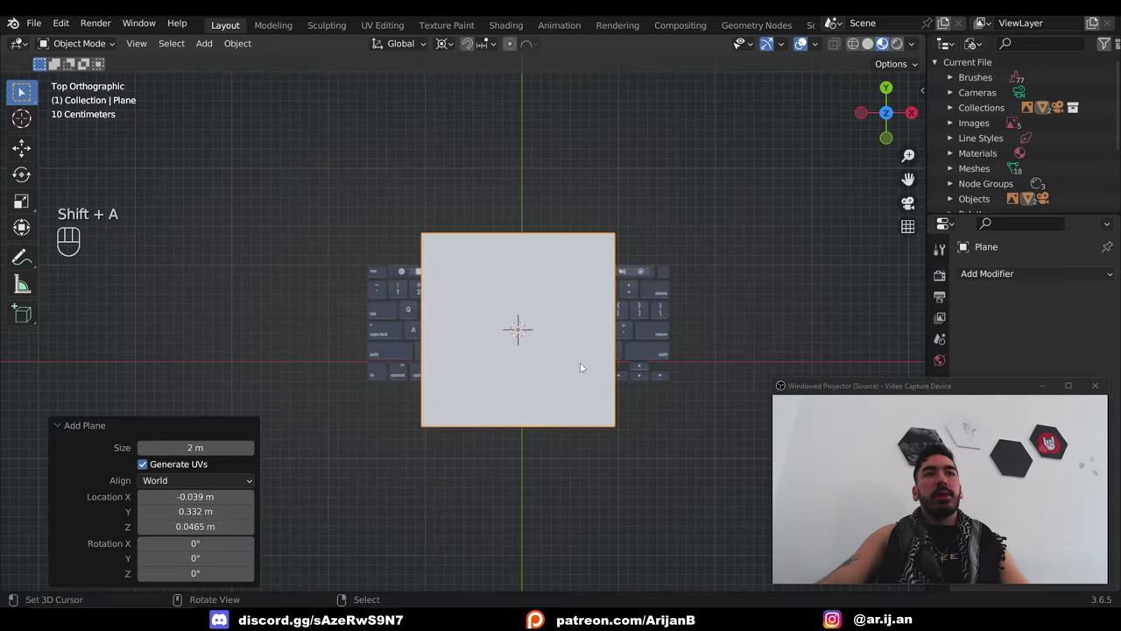
Scale the new plane along Y and X to cover the keyboard.
key("Tab")
key("s")
key("ctrl+z")
scroll(536, 399, "up", 5)
key("s")
key("y")
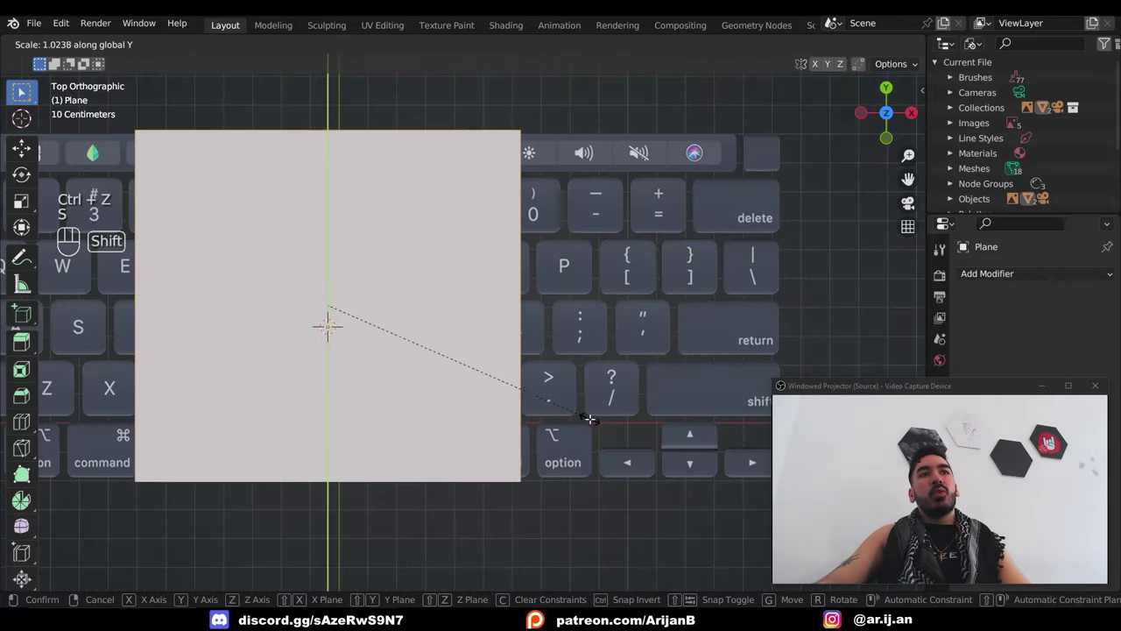
left_click(576, 415)
key("s")
key("x")
left_click(602, 390)
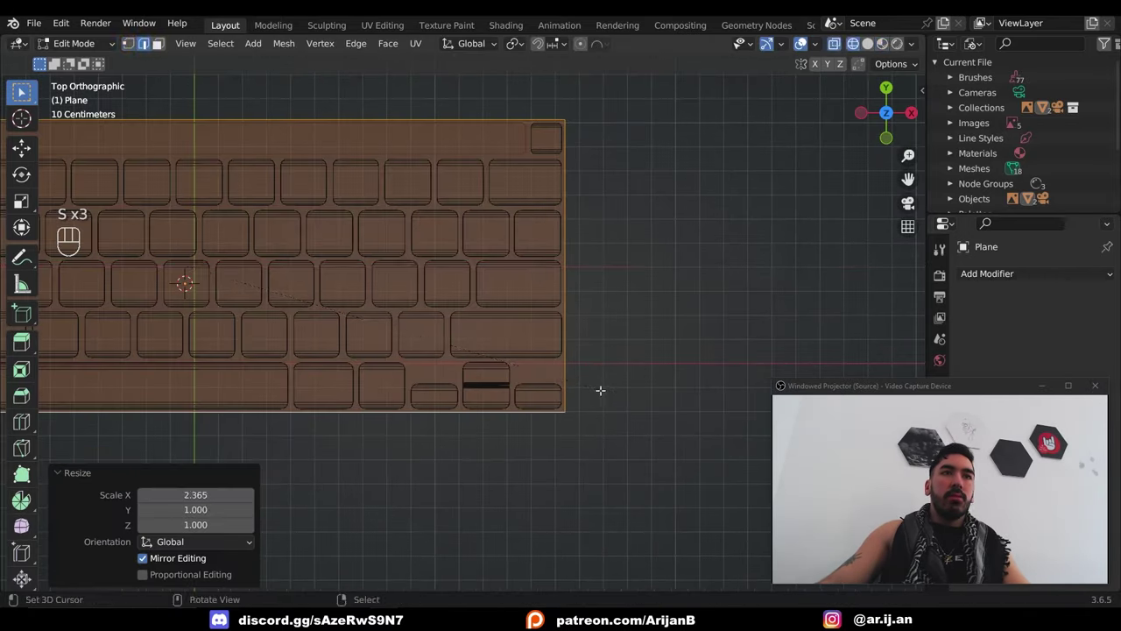
Add unslid loop cuts across the plane.
scroll(596, 388, "down", 2)
key("z")
key("ctrl+r")
left_click(321, 215)
right_click(320, 215)
key("z")
Select all faces and subdivide the plane three times.
key("3")
key("a")
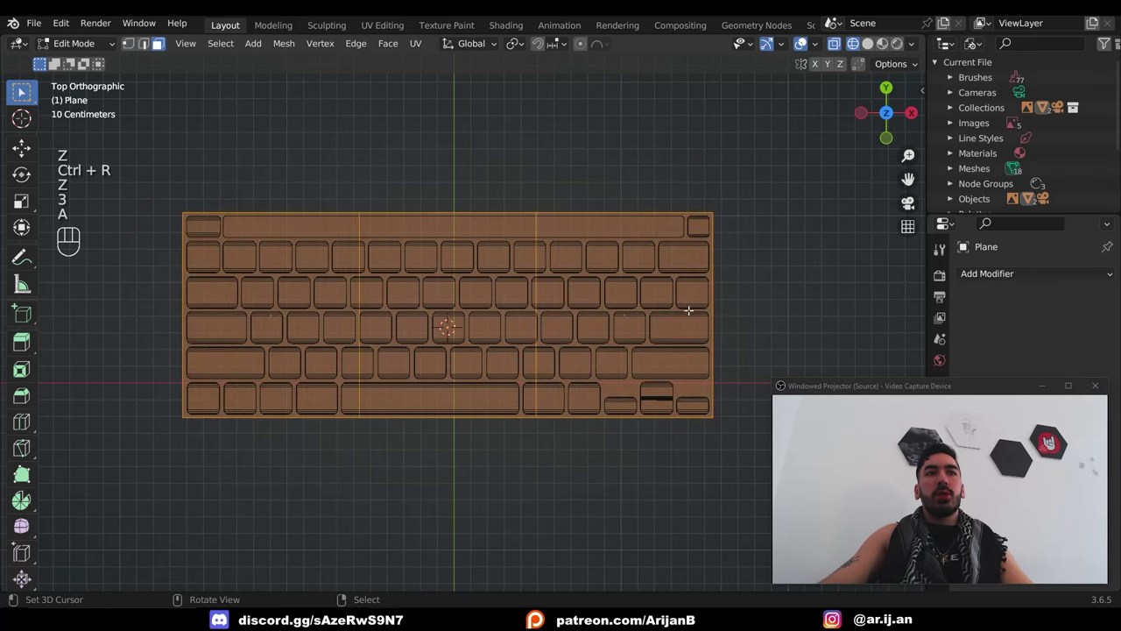
key("w")
key("ctrl+z")
key("w")
left_click(568, 307)
key("w")
left_click(568, 307)
key("w")
left_click(568, 306)
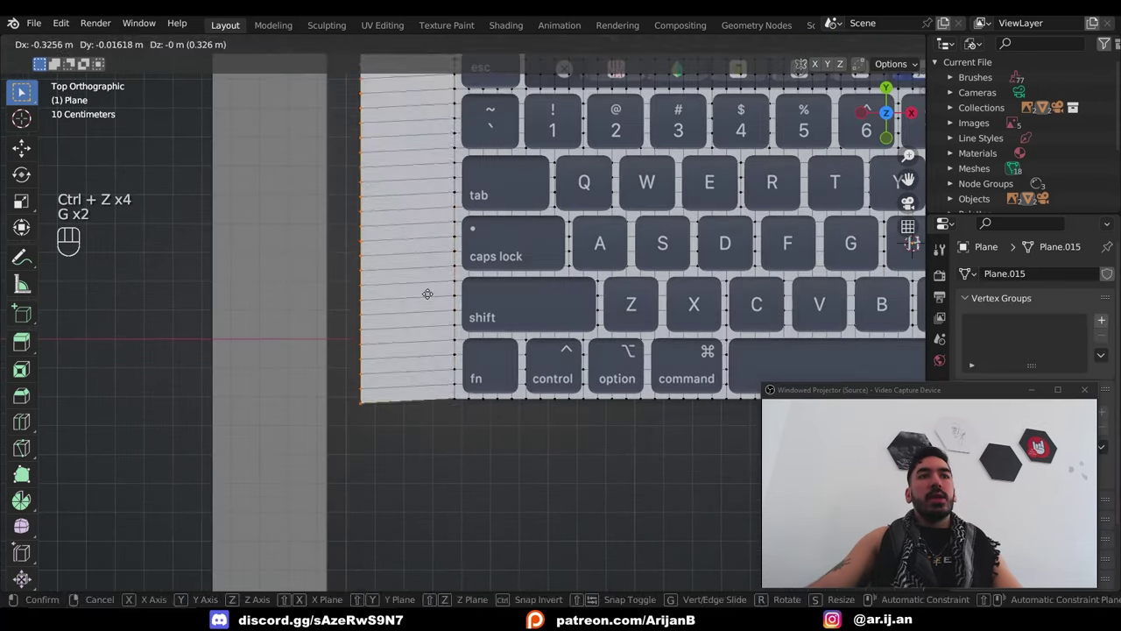
Extend the plane's left side outward and add seven loop cuts near it.
key("g")
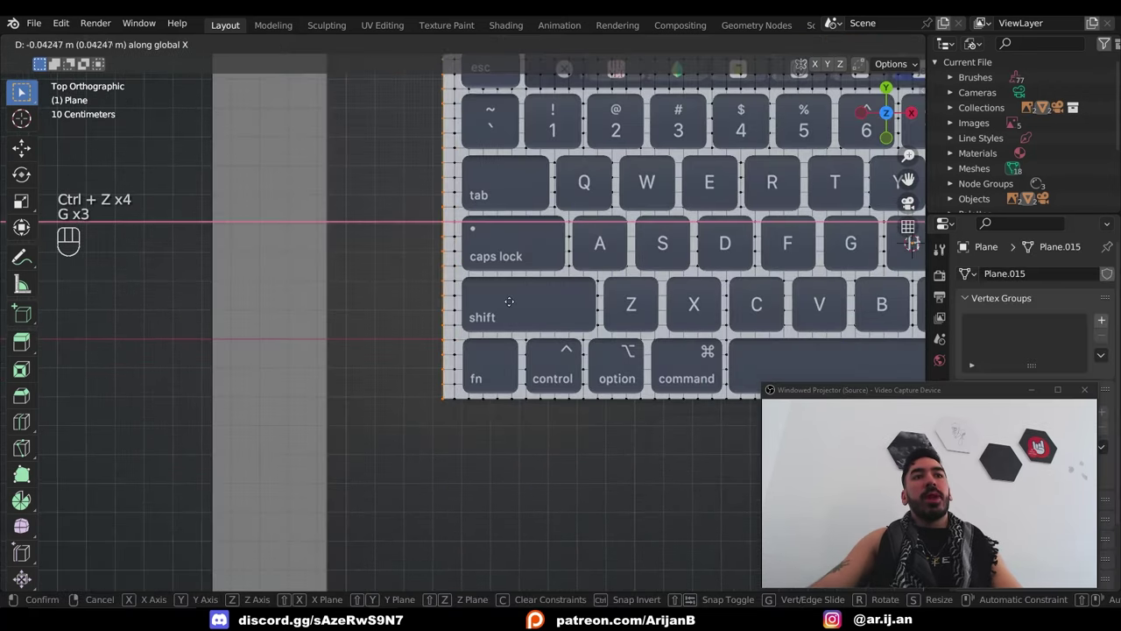
left_click(405, 295)
scroll(406, 295, "down", 3)
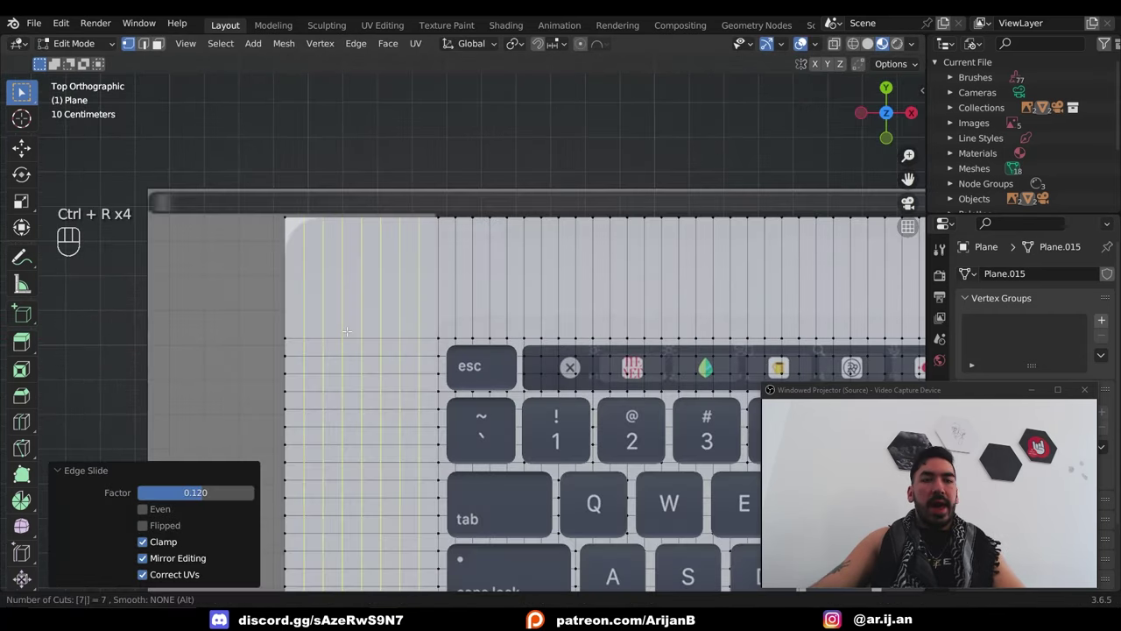
left_click(361, 312)
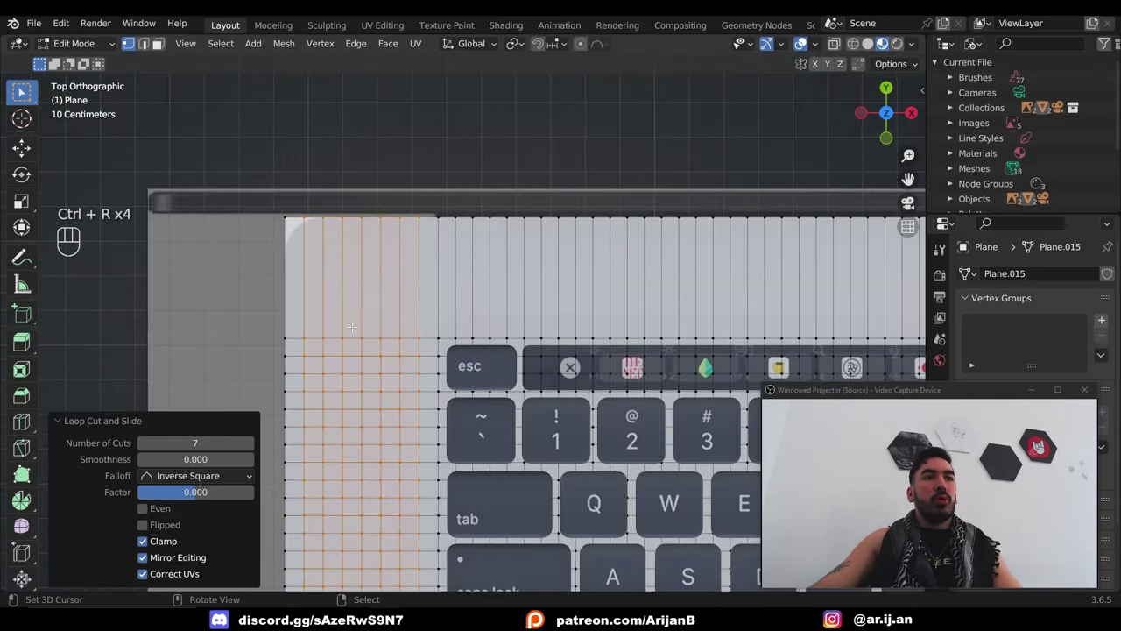
left_click(355, 278)
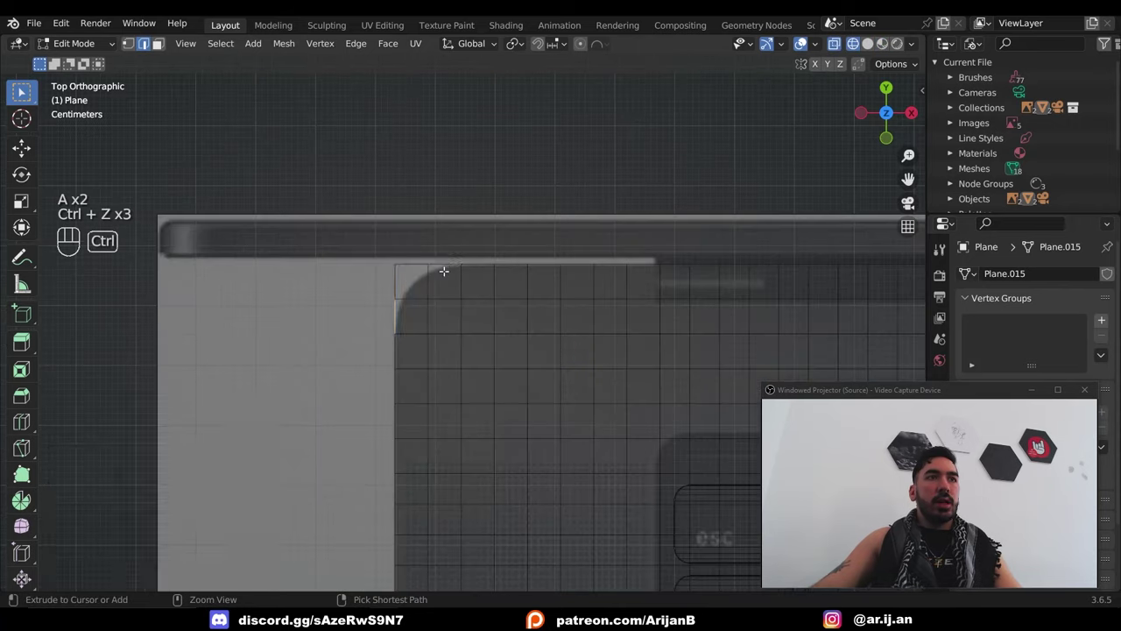
Relax the corner edge paths with LoopTools, Linear interpolation and 3 iterations.
left_click(378, 282, "ctrl")
key("w")
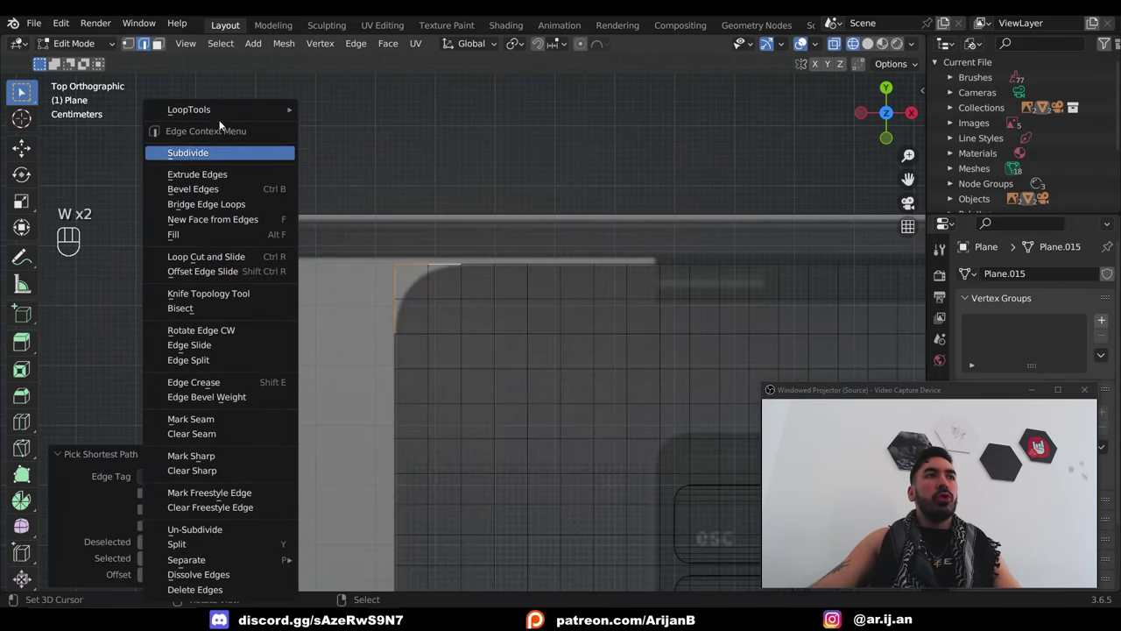
mouse_move(183, 105)
left_click(378, 199)
left_click(122, 525)
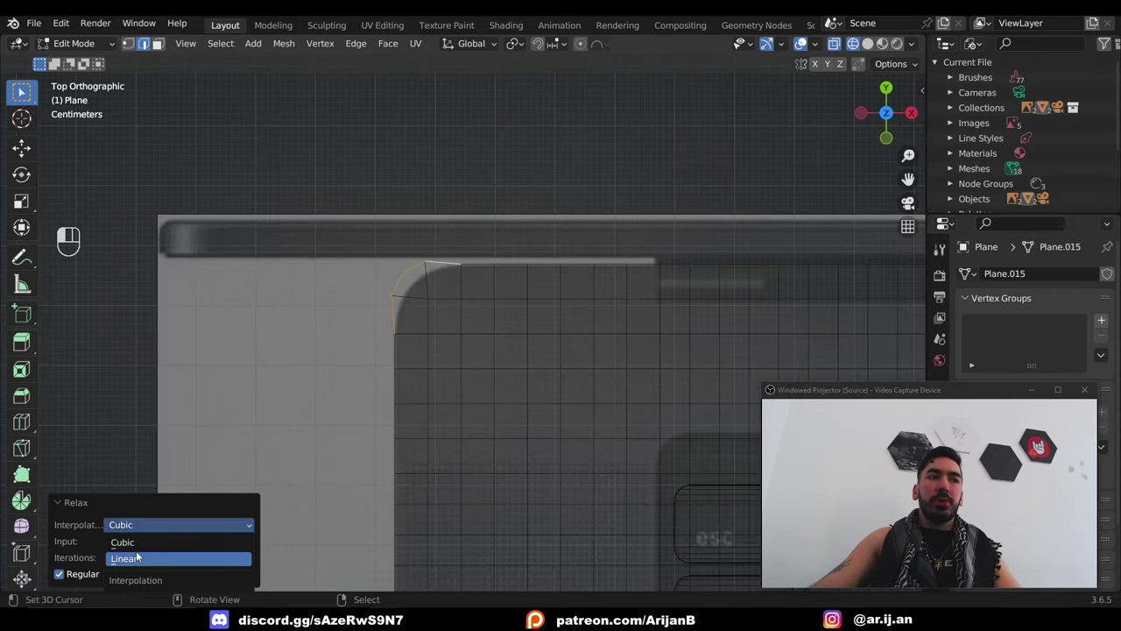
left_click(137, 557)
left_click(133, 558)
left_click(132, 524)
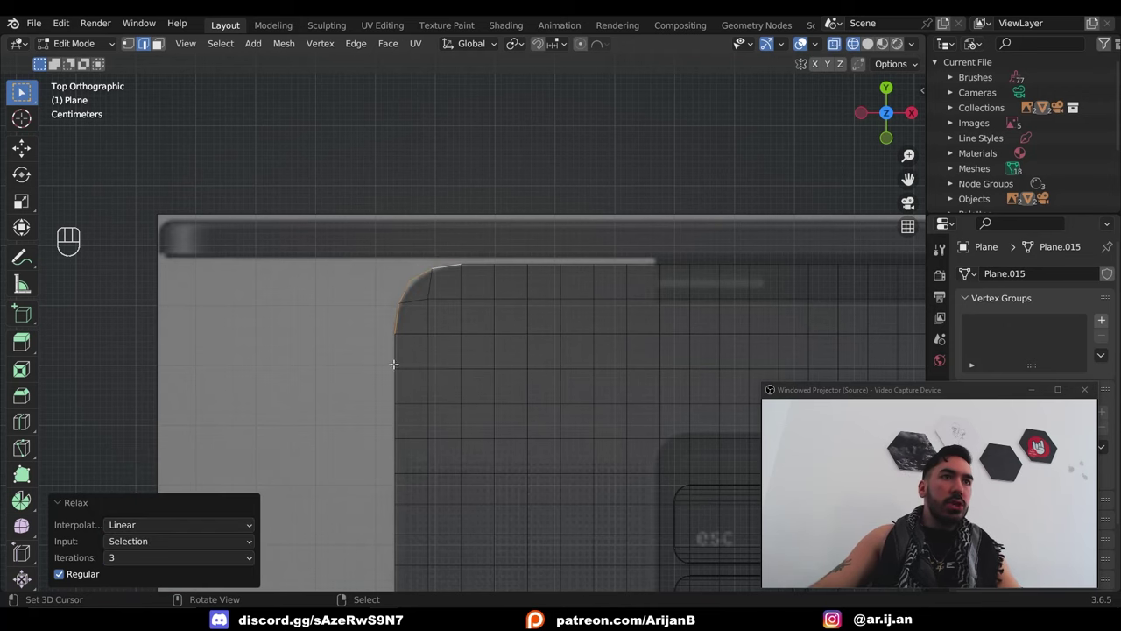
key("ctrl+z")
key("w")
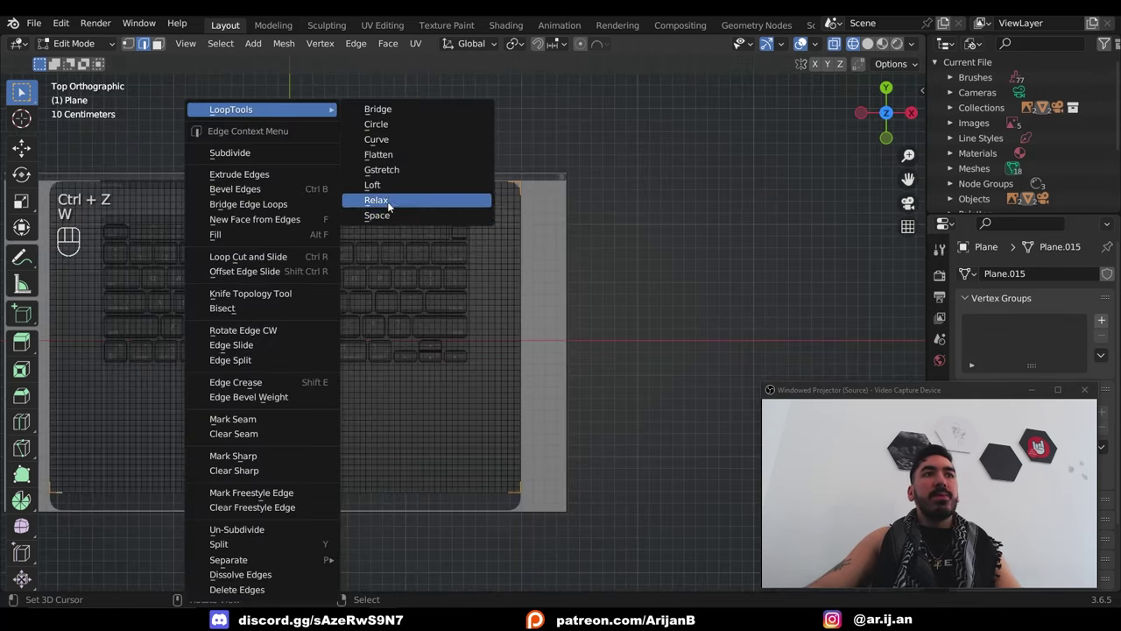
left_click(412, 198)
middle_click_drag(543, 474, 563, 453, "shift")
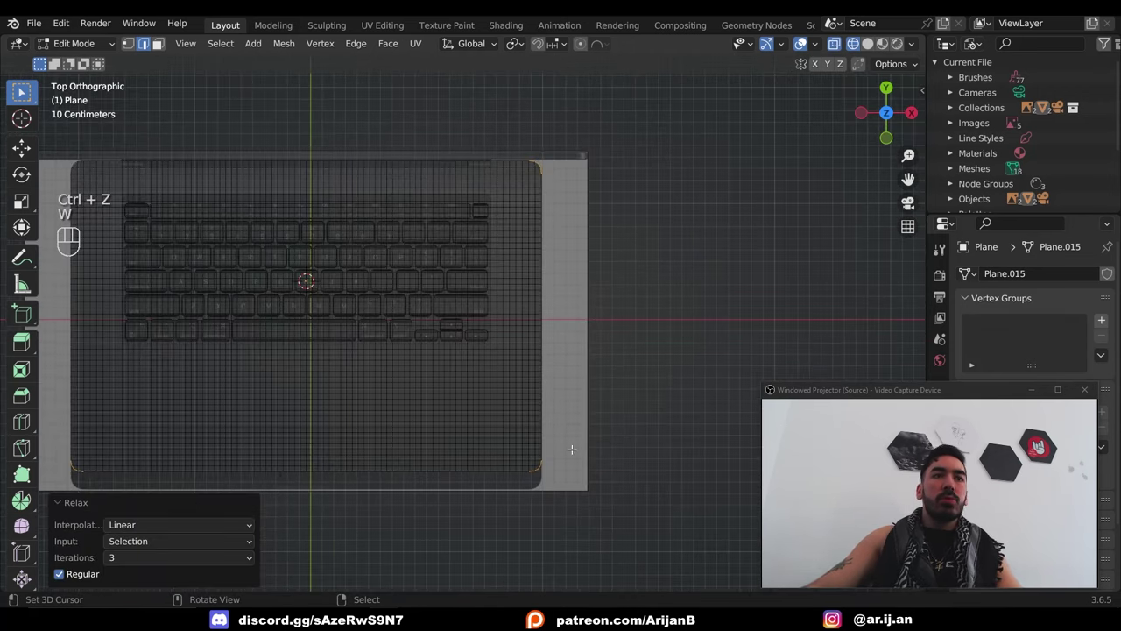
middle_click_drag(561, 402, 526, 395)
Extrude the base for thickness, relax the keyboard region's edges, and sink it into the base.
key("a")
key("e")
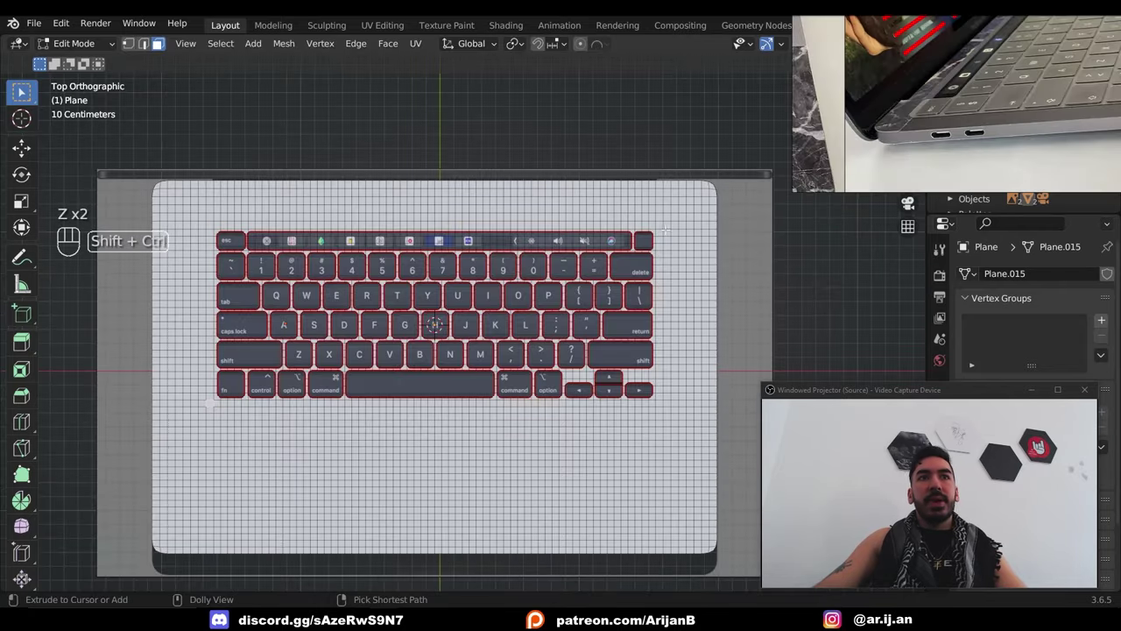
left_click(666, 229, "ctrl+shift")
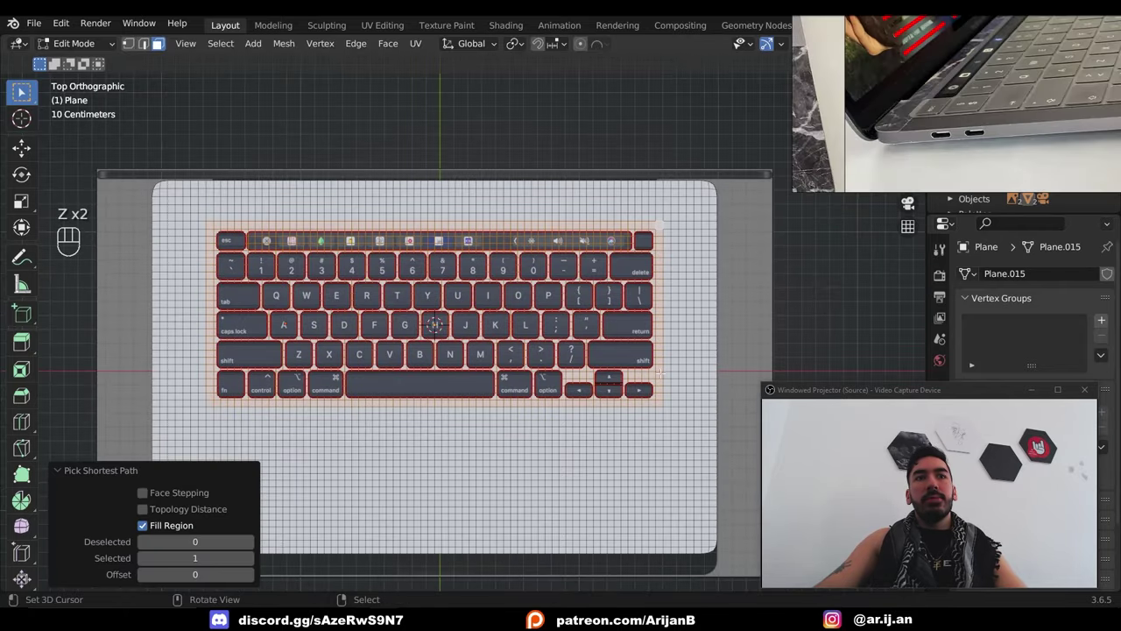
right_click(122, 188)
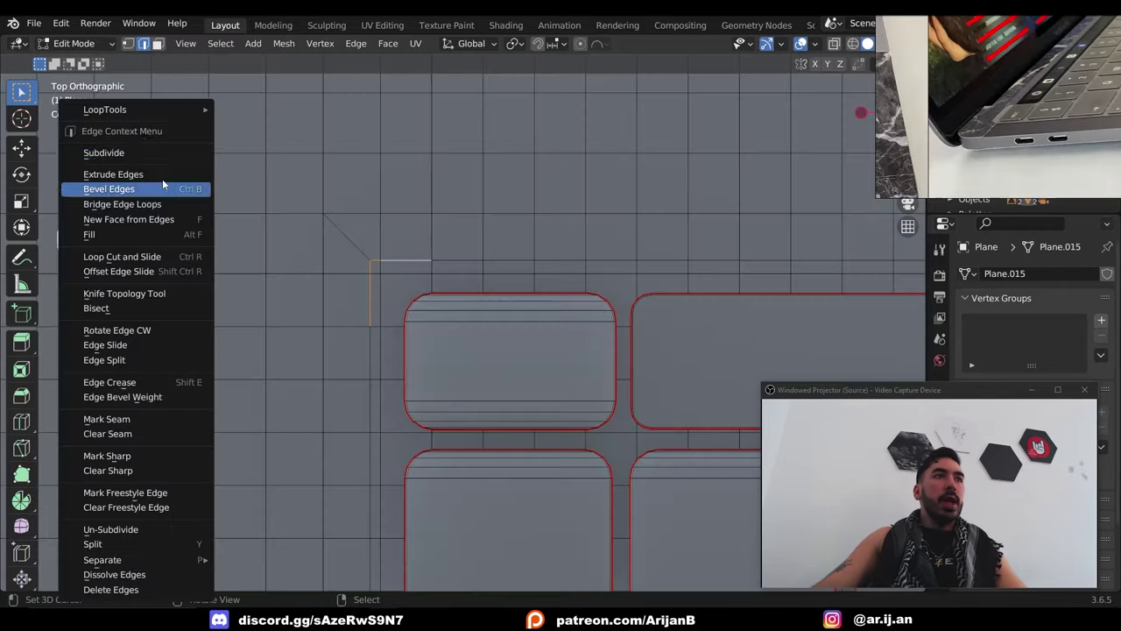
mouse_move(138, 112)
left_click(250, 200)
left_click(353, 255)
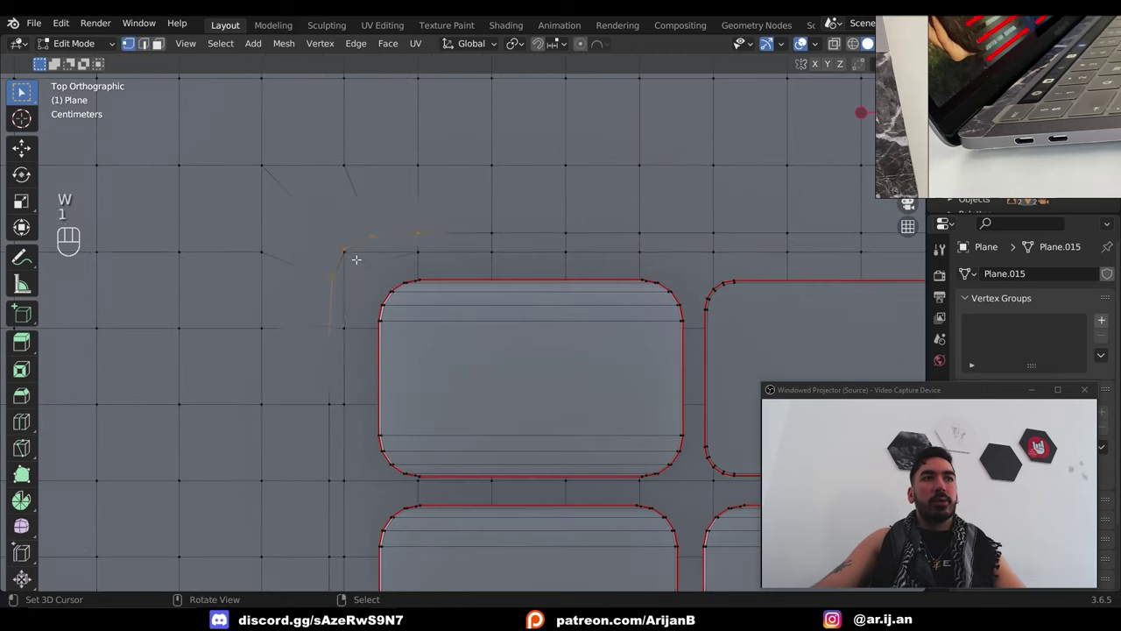
key("g")
left_click(375, 270)
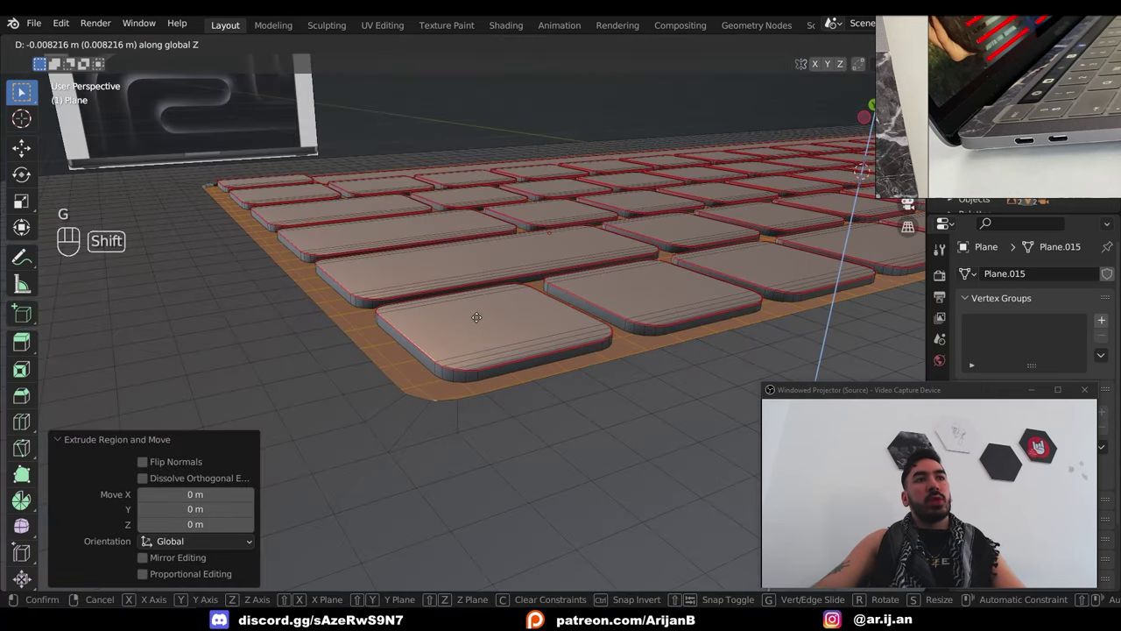
left_click(476, 317)
Bevel the keyboard rim and add two centred edge loops around the base's side.
key("Tab")
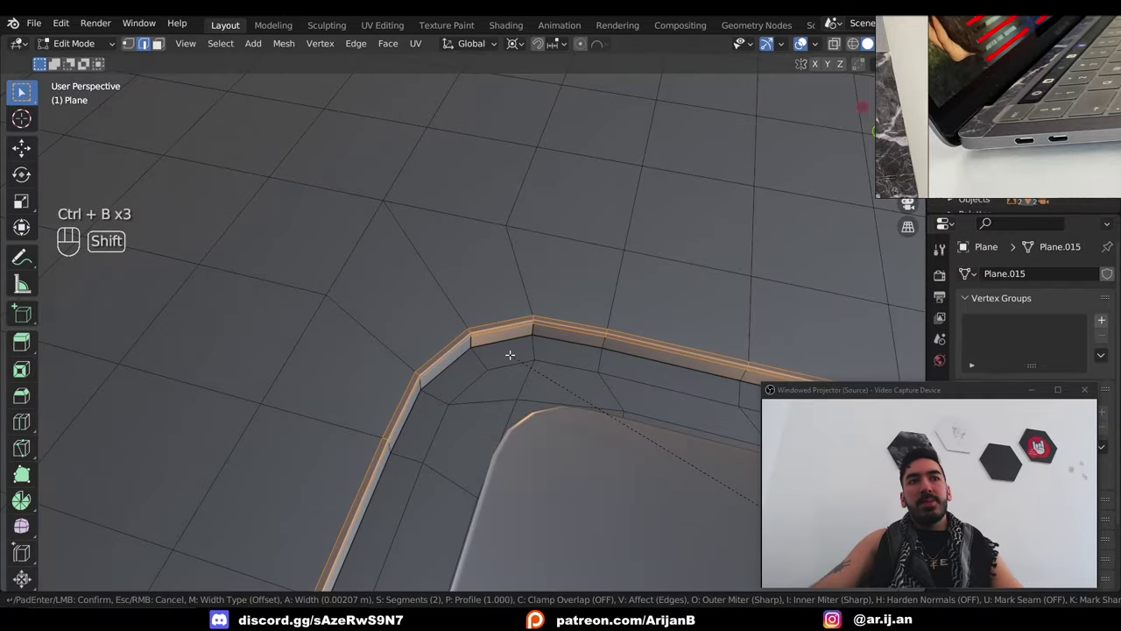
left_click(510, 354)
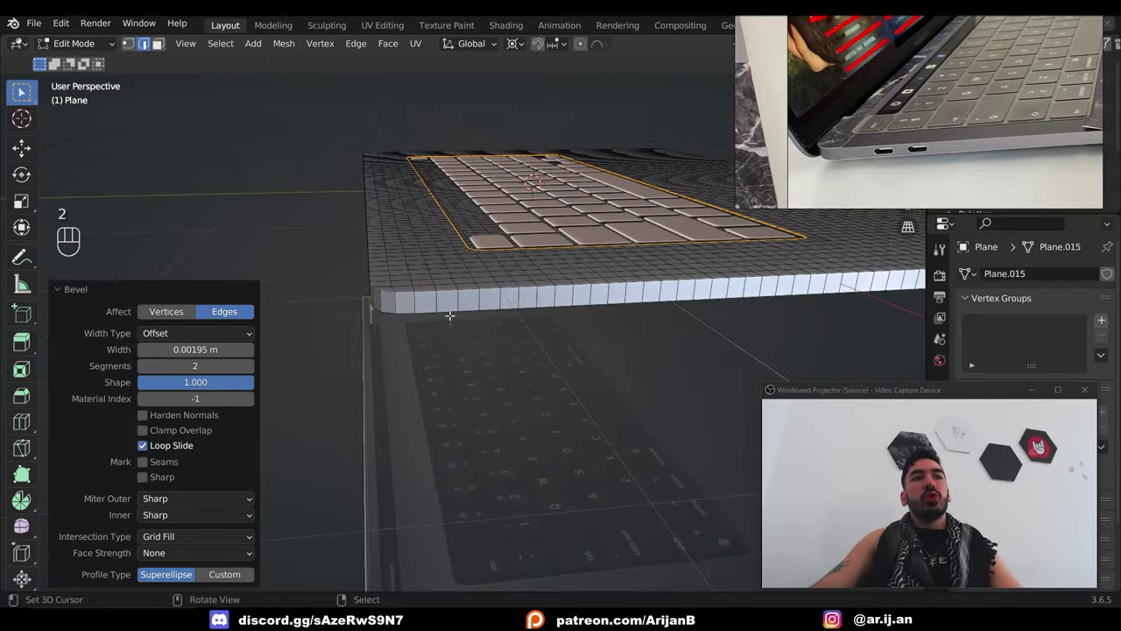
key("ctrl+r")
left_click(435, 300)
right_click(435, 300)
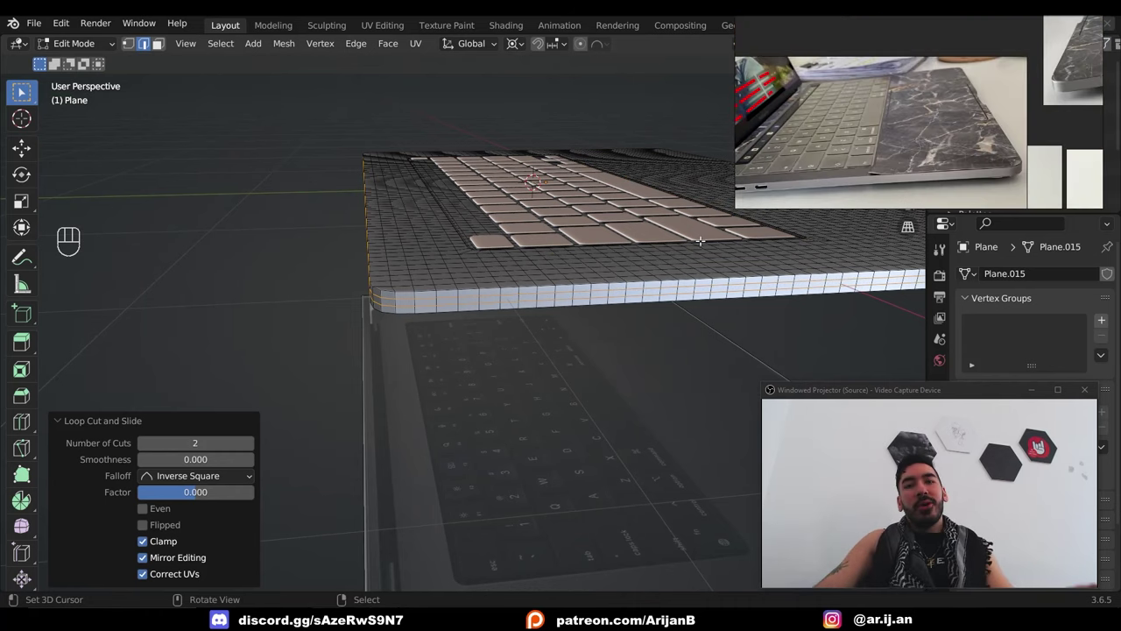
key("3")
key("a")
key("a")
middle_click_drag(690, 241, 749, 206)
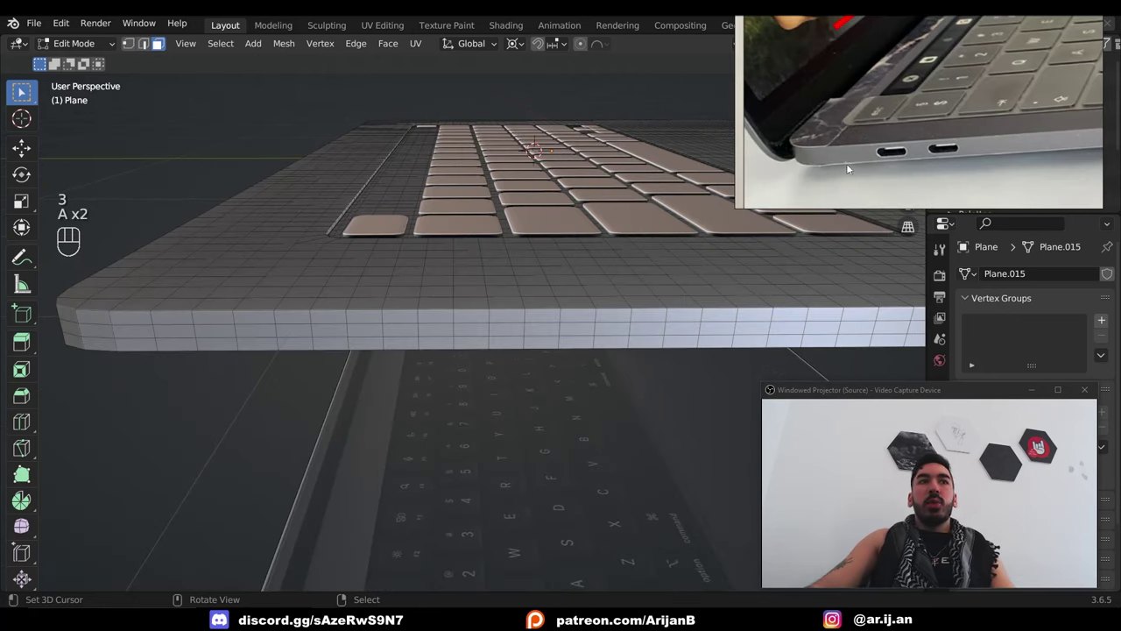
Inset a block of front-edge faces on the base to form a port opening.
left_click(471, 343, "ctrl+shift")
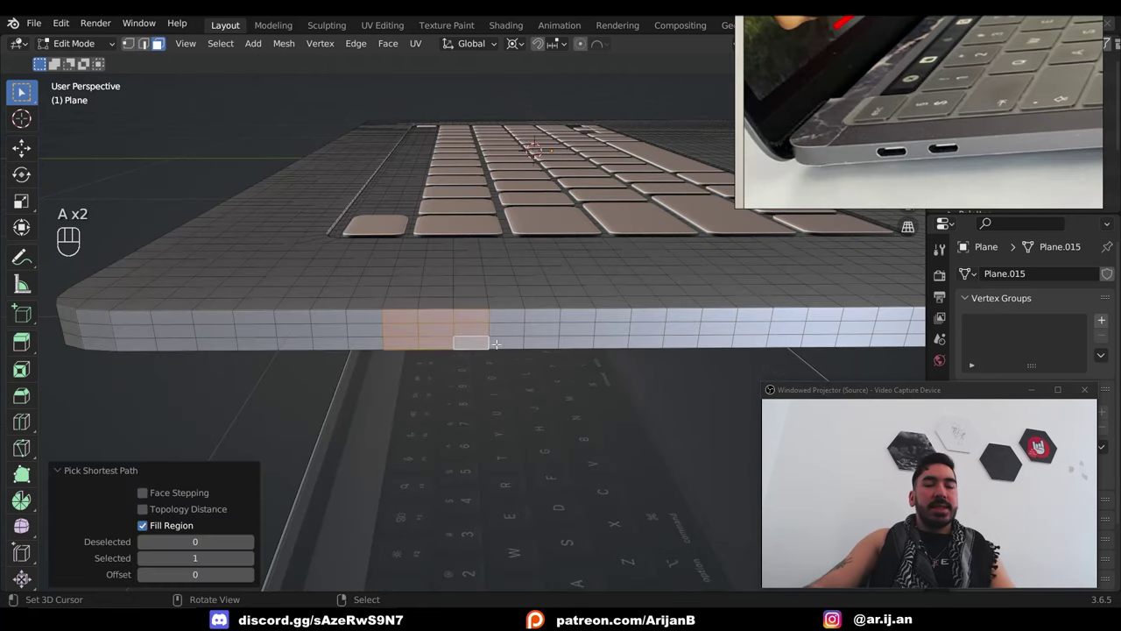
key("i")
left_click(551, 405)
scroll(549, 359, "up", 3)
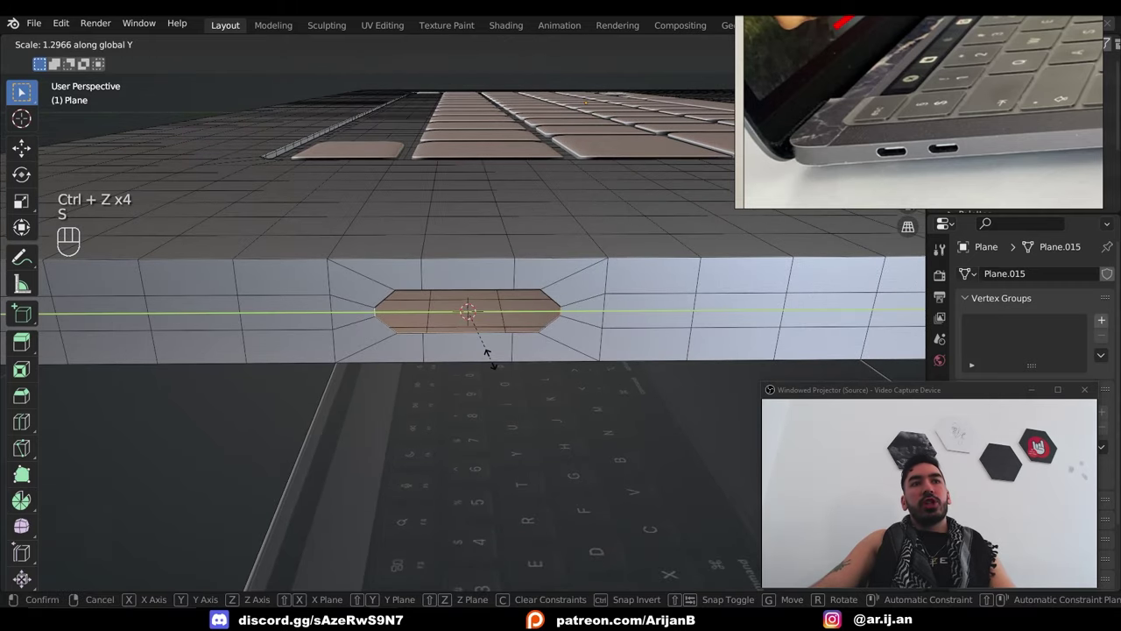
left_click(486, 345)
key("Tab")
key("ctrl+0")
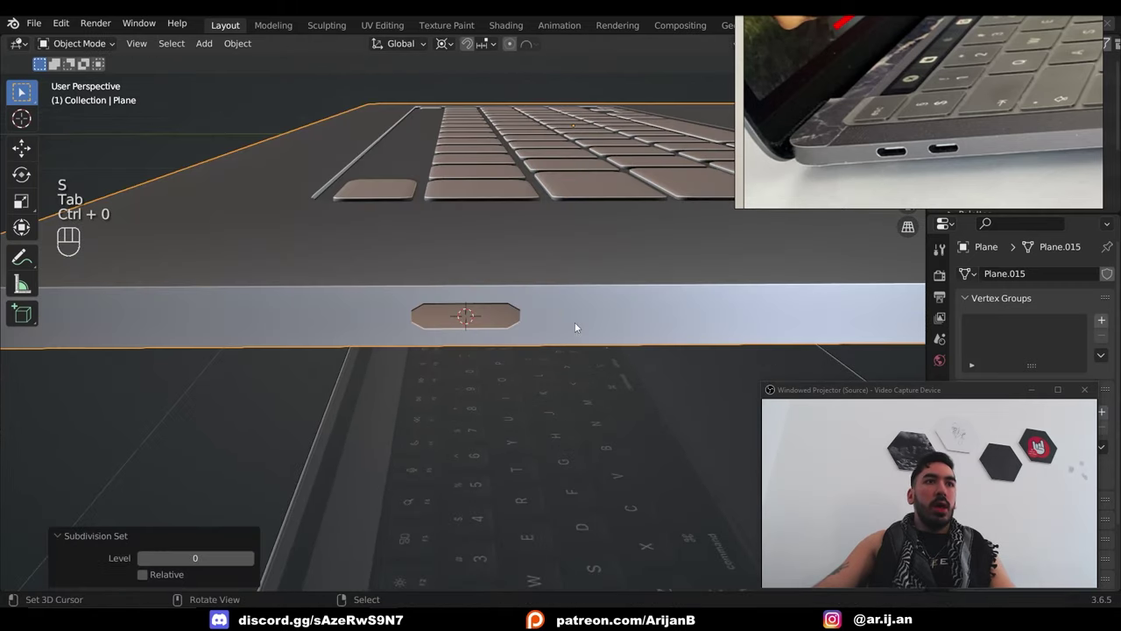
Add level-1 subdivision to the base and flatten the port opening vertically.
key("ctrl+1")
scroll(564, 330, "up", 2)
key("Tab")
key("s")
left_click(580, 375)
key("Tab")
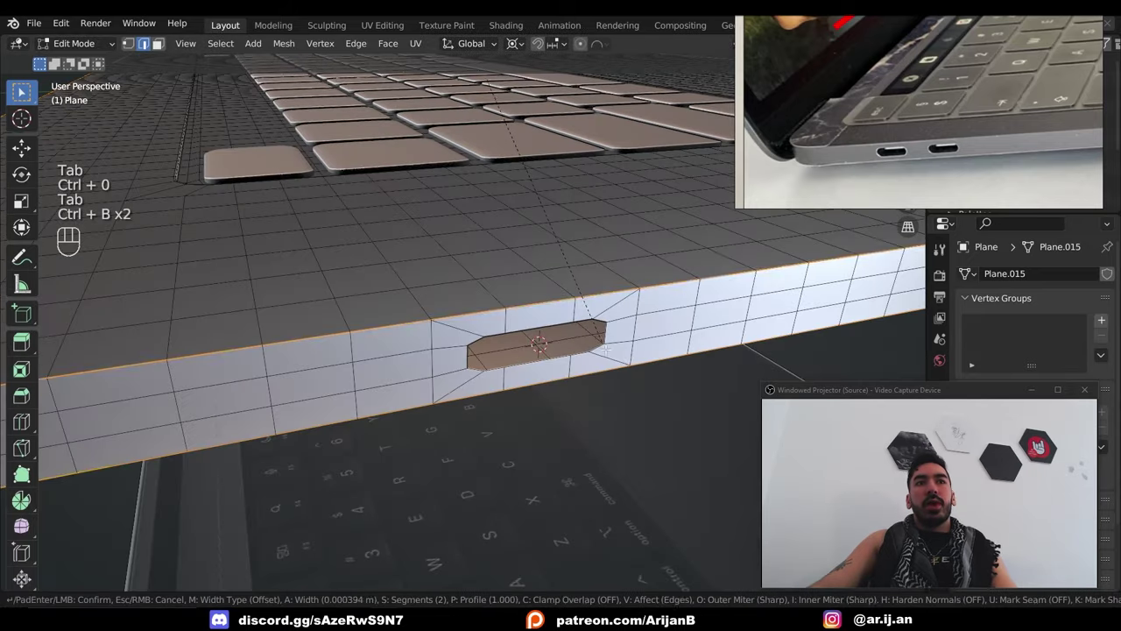
key("shift")
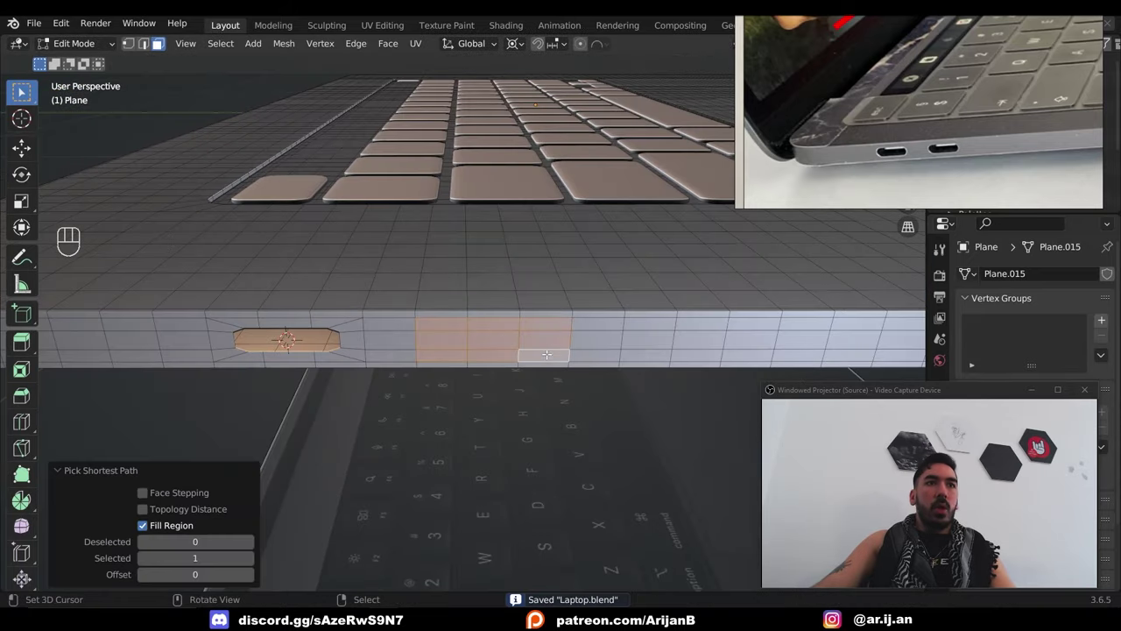
Delete the port faces to open a hole and select the face loop around it.
key("x")
left_click(488, 285)
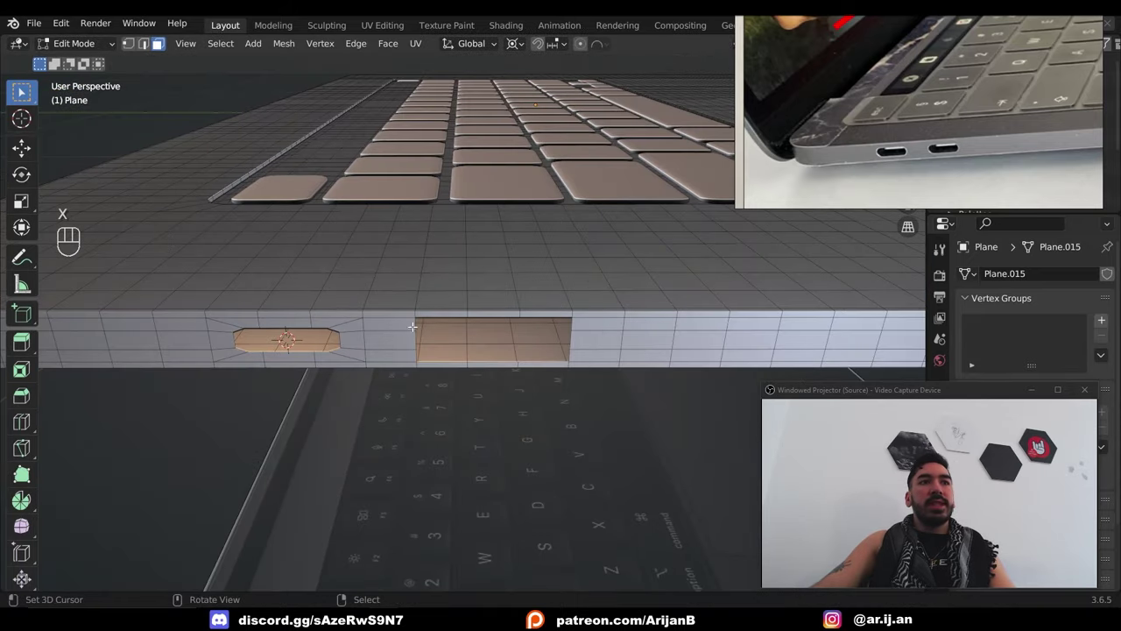
key("3")
left_click(366, 335, "alt")
left_click(515, 43)
left_click(526, 74)
Duplicate the left hole's face loop and mirror it along Y into the right hole.
key("shift+d")
key("s")
key("g")
key("Escape")
key("s")
key("y")
left_click(425, 362)
Recalculate normals and merge the whole mesh by distance.
key("shift+n")
key("shift+b")
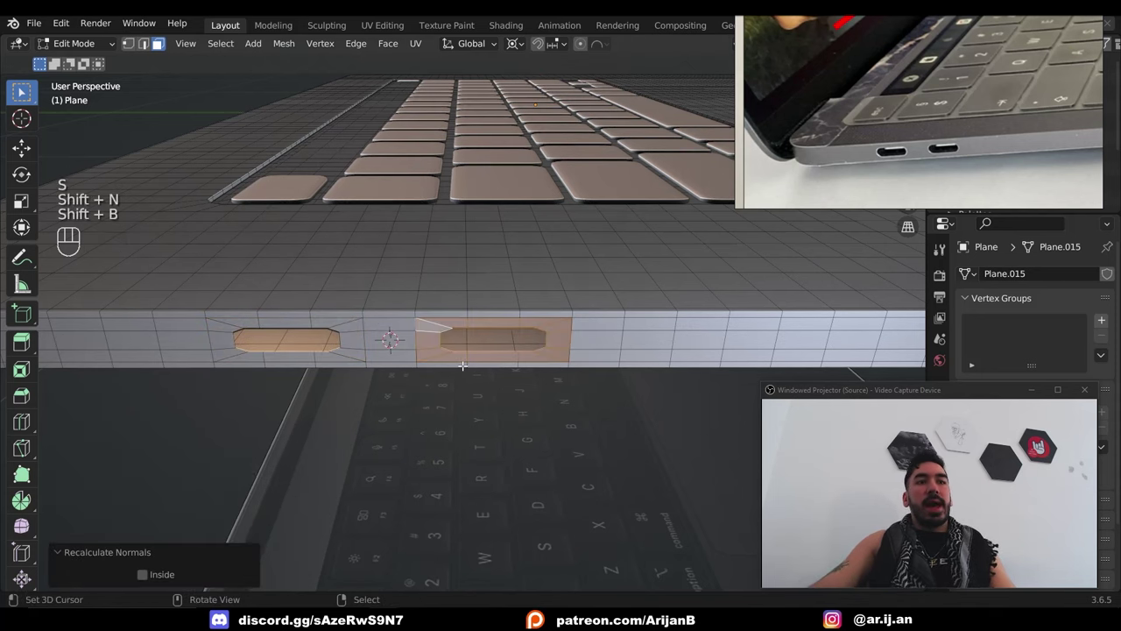
key("a")
key("m")
left_click(453, 422)
key("a")
key("shift+n")
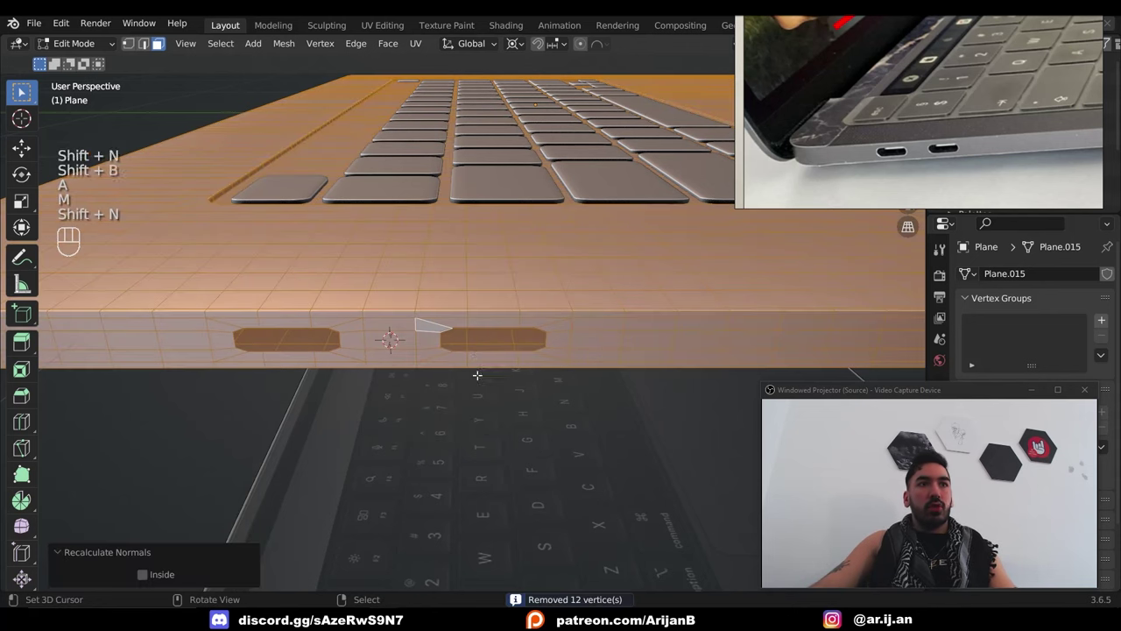
Create the port insert pieces from the loops and duplicate one for the second port.
middle_click_drag(388, 333, 420, 383)
key("shift+s")
key("e")
right_click(415, 390)
key("g")
key("x")
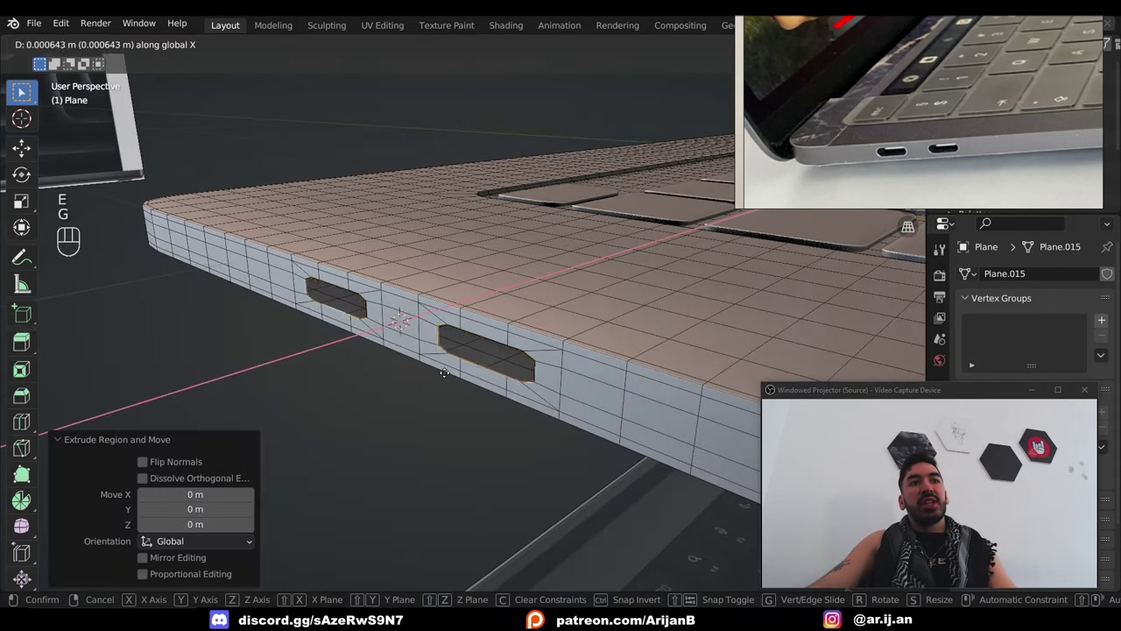
key("z")
key("z")
right_click(494, 366)
key("shift+d")
right_click(495, 386)
middle_click_drag(494, 367, 546, 359)
Position the duplicated port piece along Z and then along Y.
key("g")
key("z")
left_click(493, 392)
key("g")
key("y")
left_click(493, 393)
Extrude the port pieces along Z, add a loop cut, and bevel their edges.
key("e")
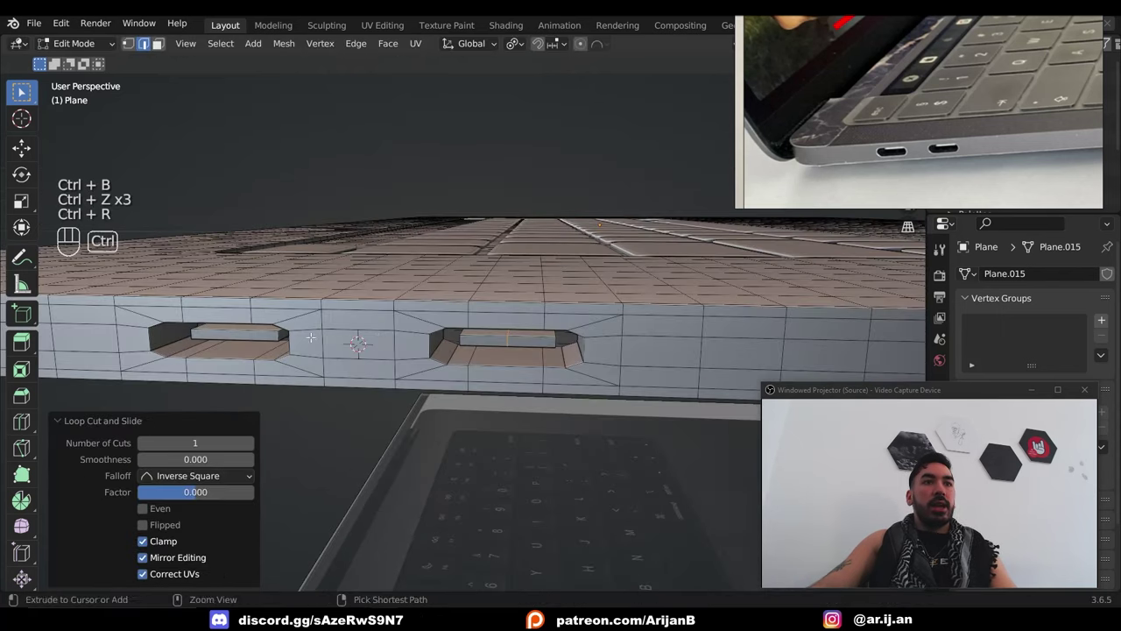
key("ctrl+r")
left_click(613, 230)
left_click(605, 229)
key("ctrl+b")
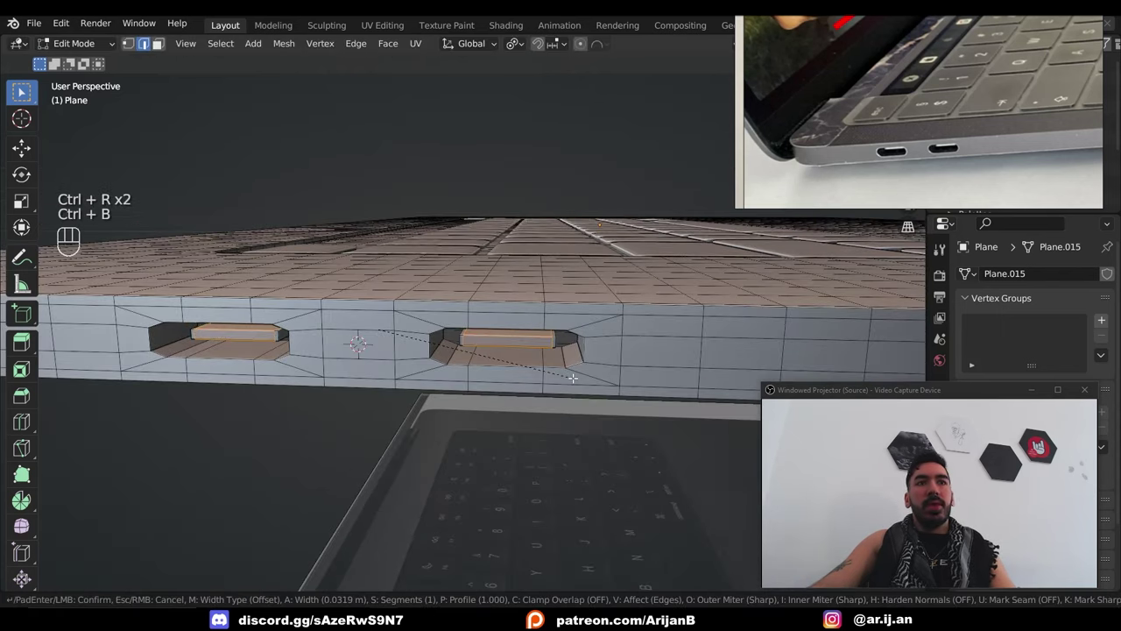
left_click(572, 378)
Loop cut and edge-slide the right port piece, then smooth the laptop at subdivision level 2.
key("ctrl+r")
left_click(467, 340)
right_click(467, 339)
key("g")
key("g")
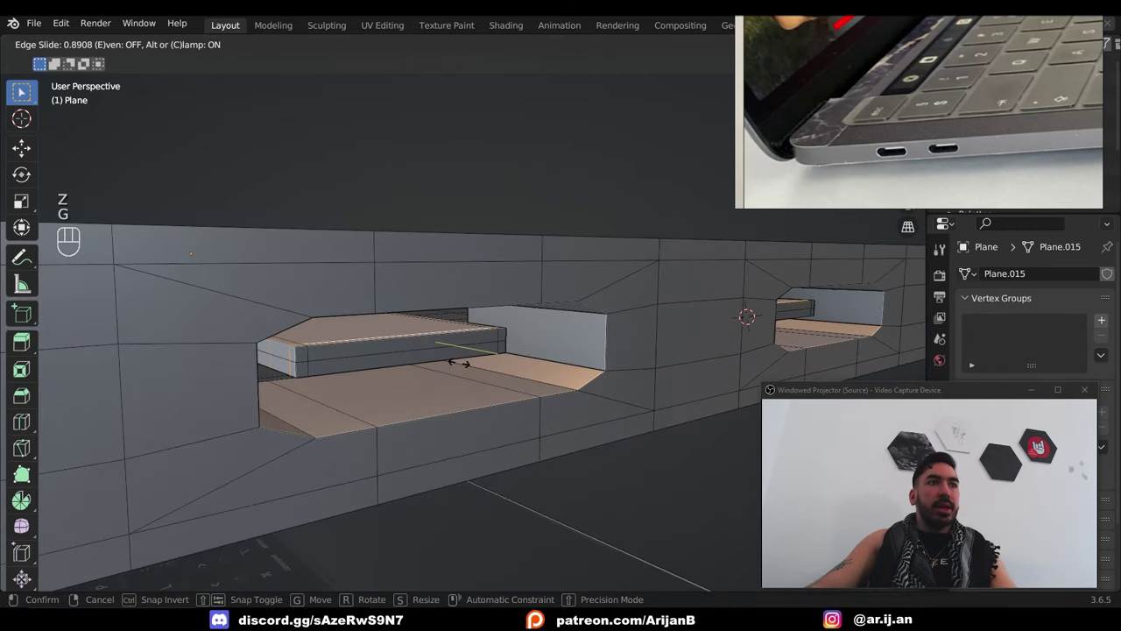
left_click(459, 363)
key("Tab")
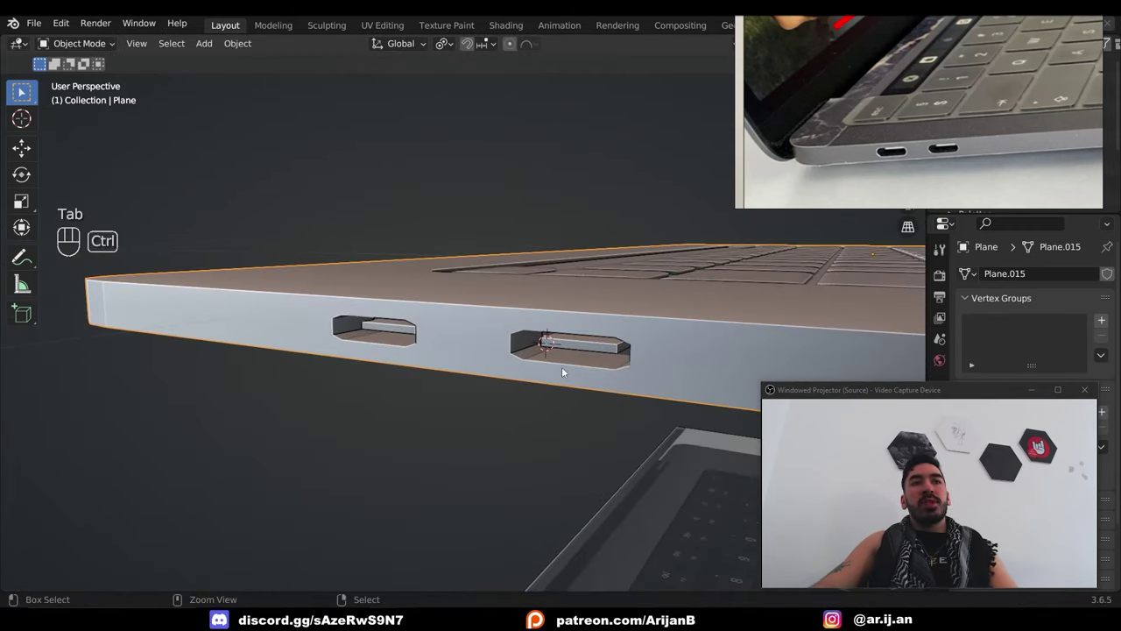
key("ctrl+2")
middle_click_drag(562, 373, 493, 338)
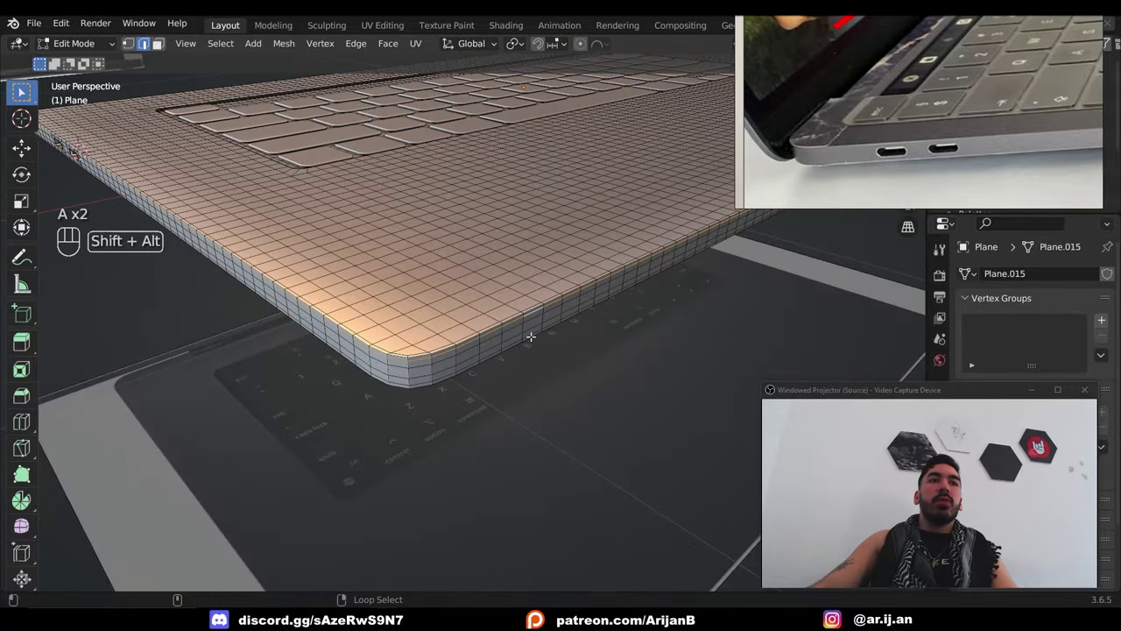
Select the base's bottom edge loop and inspect it in wireframe.
left_click(534, 339, "alt+shift")
middle_click_drag(534, 338, 570, 351)
scroll(507, 414, "up", 4)
key("z")
scroll(302, 182, "down", 5)
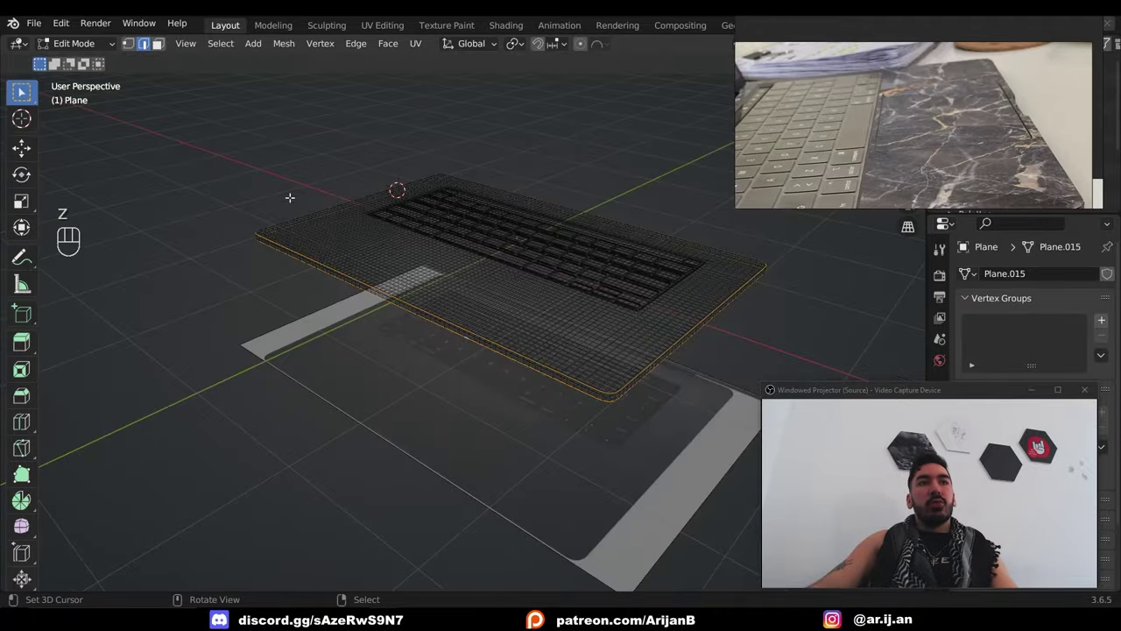
key("z")
scroll(478, 315, "up", 6)
key("1")
key("ctrl+z")
Select the extra edge loops along the laptop edge and dissolve them.
left_click(512, 348, "alt+shift")
key("z")
scroll(499, 400, "down", 5)
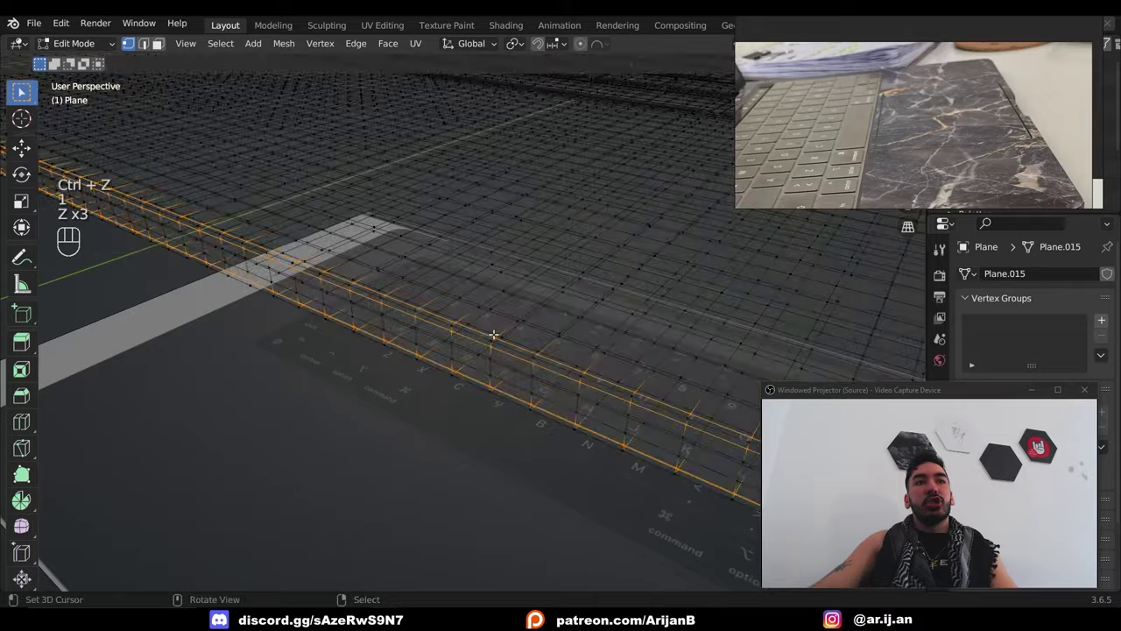
key("z")
scroll(588, 358, "up", 6)
key("2")
key("x")
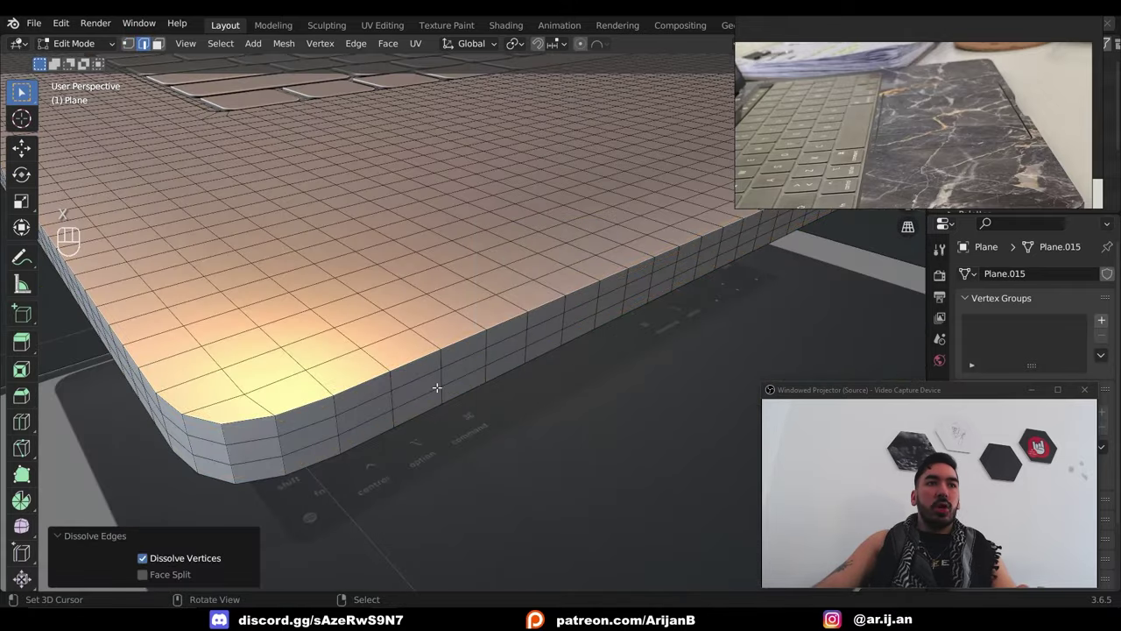
key("ctrl+z")
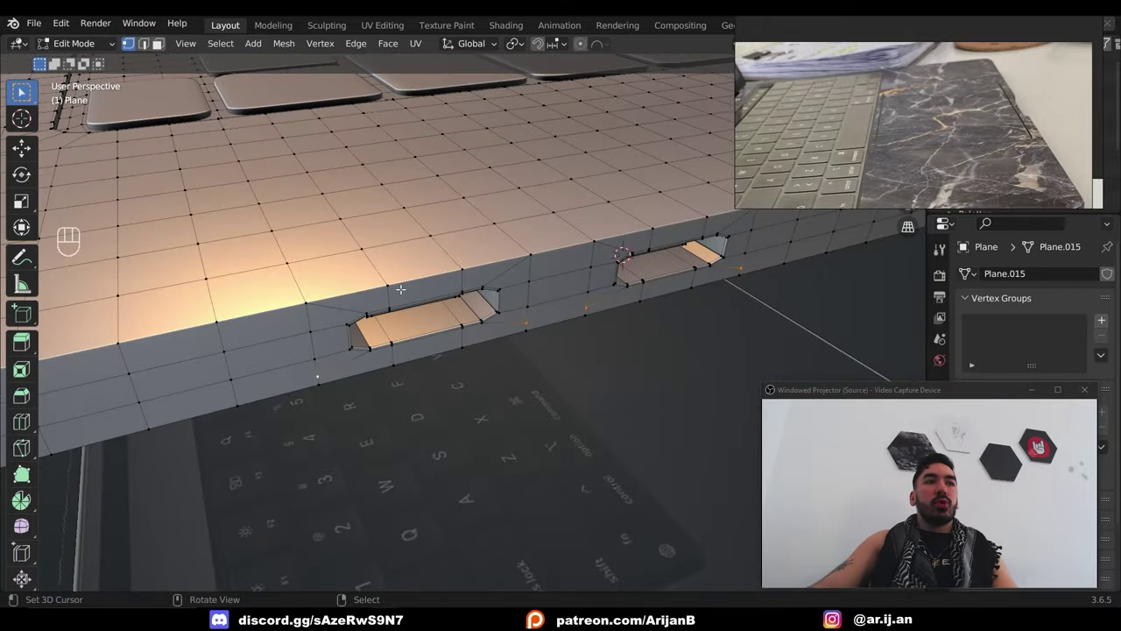
Merge the whole mesh by distance, removing 8 duplicate vertices.
key("g")
key("Escape")
key("a")
key("m")
left_click(570, 304)
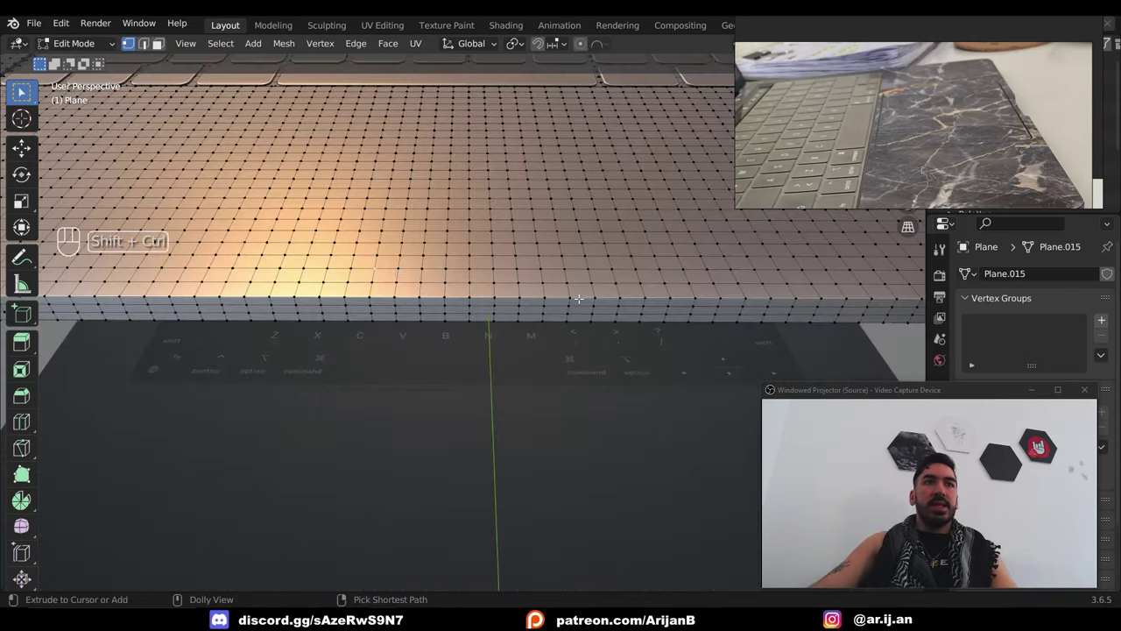
Inset a front-edge face region, scale it along X, and delete it to cut the notch.
left_click(570, 307, "ctrl+shift")
scroll(417, 278, "up", 2)
key("i")
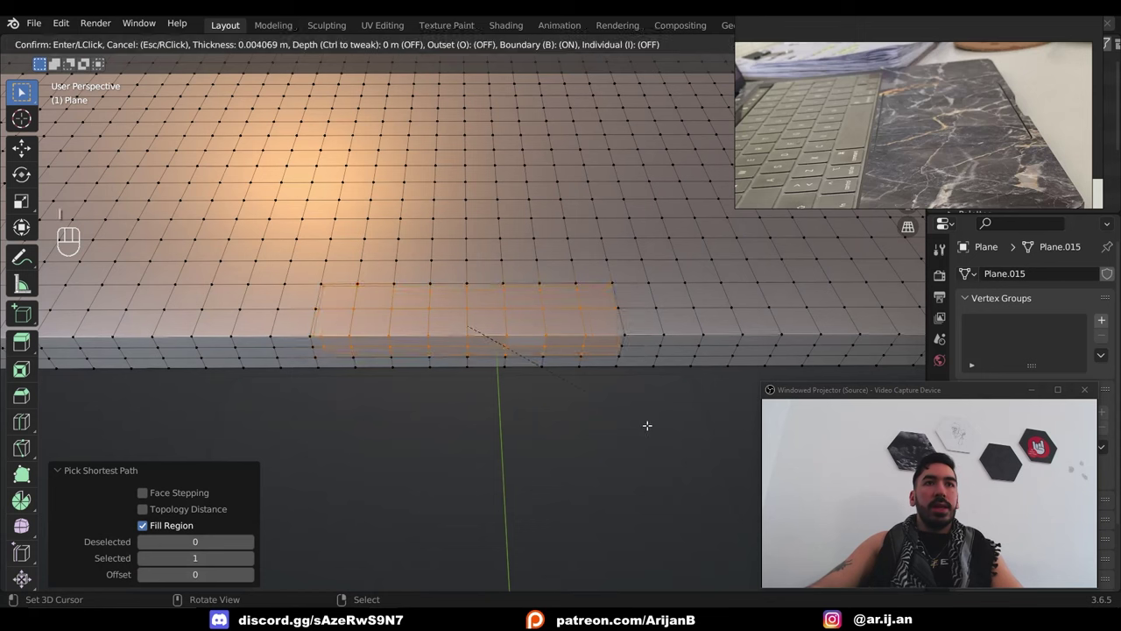
key("Escape")
scroll(632, 415, "up", 2)
key("s")
key("x")
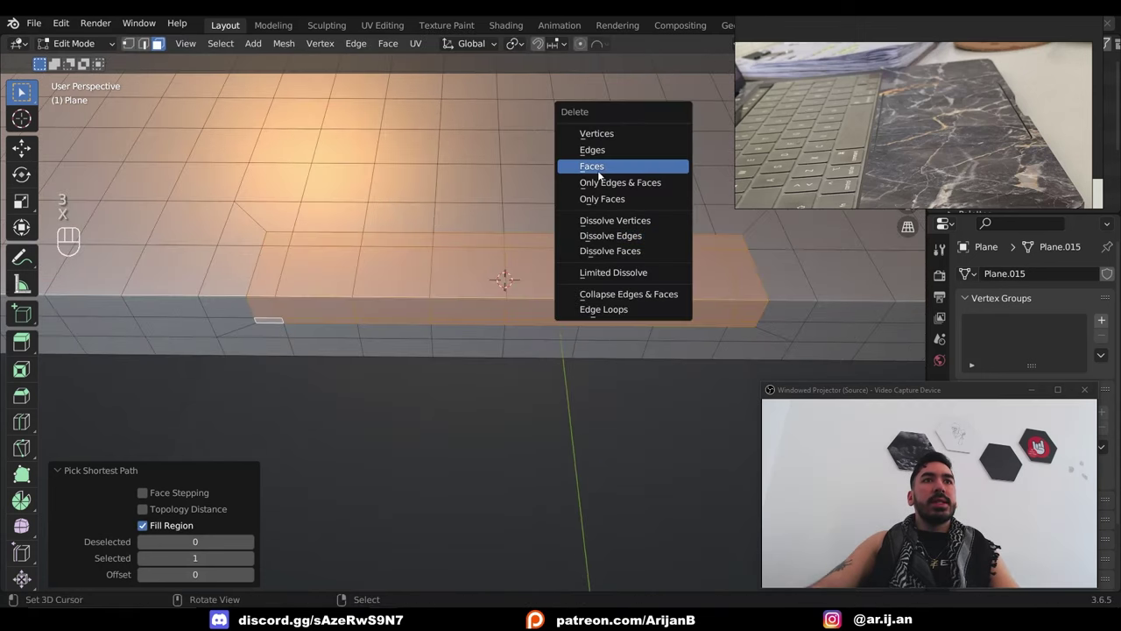
left_click(602, 172)
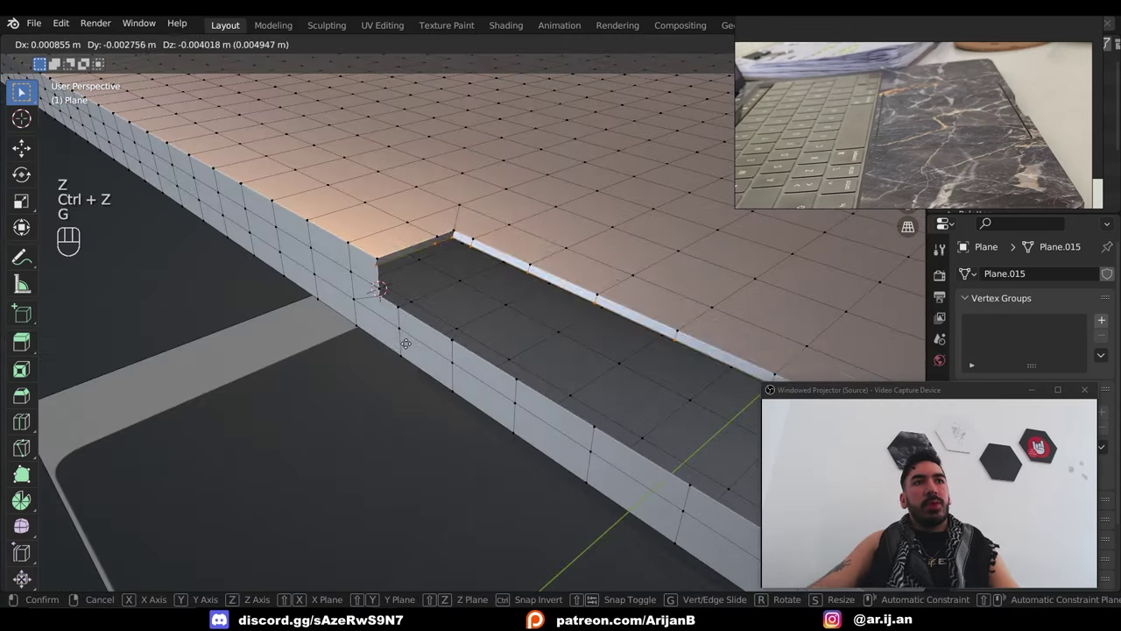
left_click(406, 344)
Flatten the notch edge to zero Z height and grid fill the opening.
key("s")
key("z")
key("0")
key("Return")
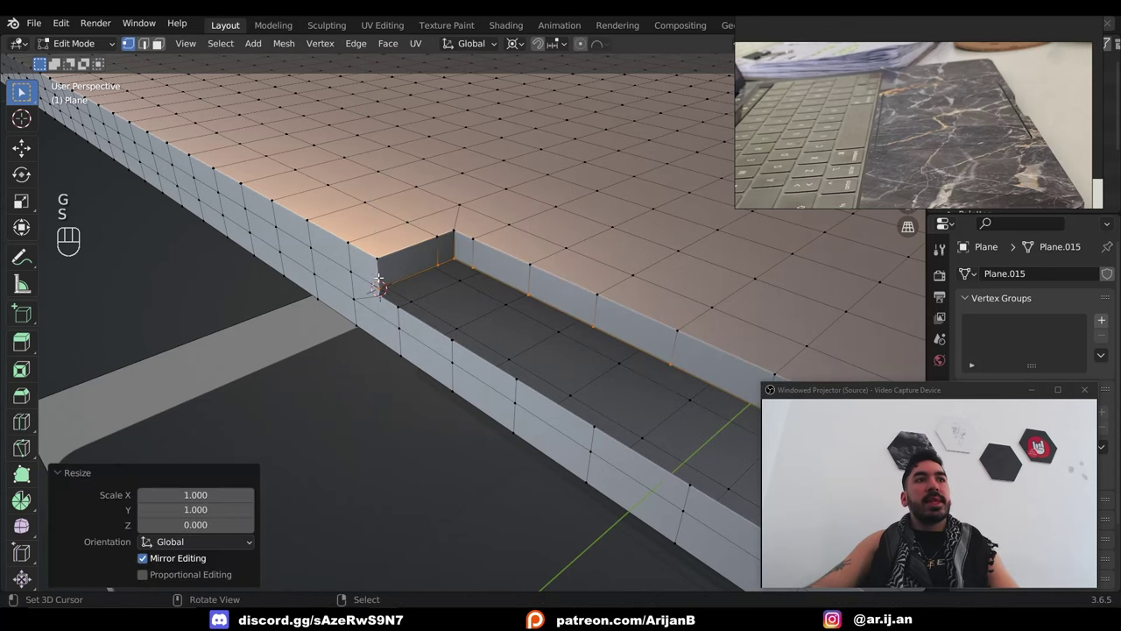
middle_click_drag(380, 279, 411, 158)
key("f")
left_click(387, 44)
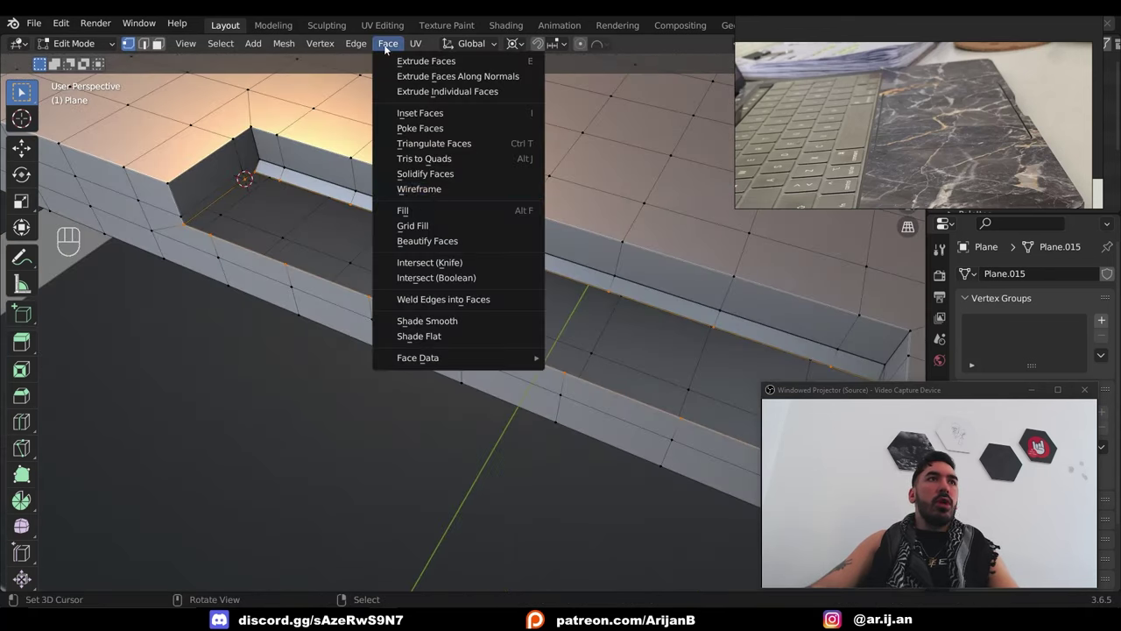
left_click(430, 226)
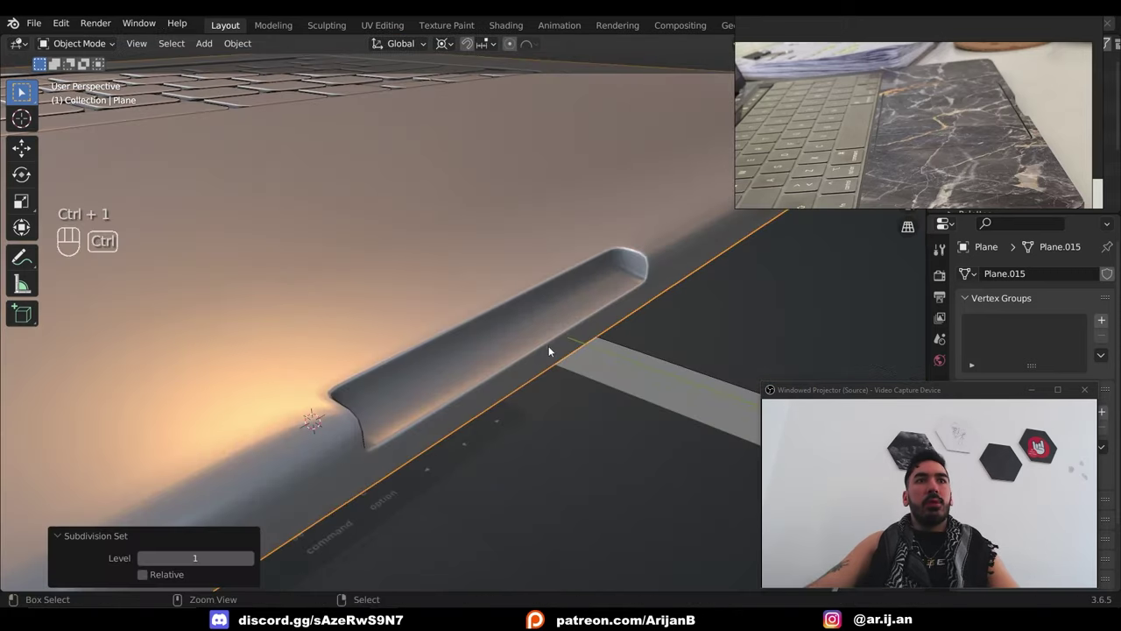
Set subdivision to level 2 and widen the notch along X.
key("ctrl+2")
middle_click_drag(605, 311, 438, 301, "shift")
key("Tab")
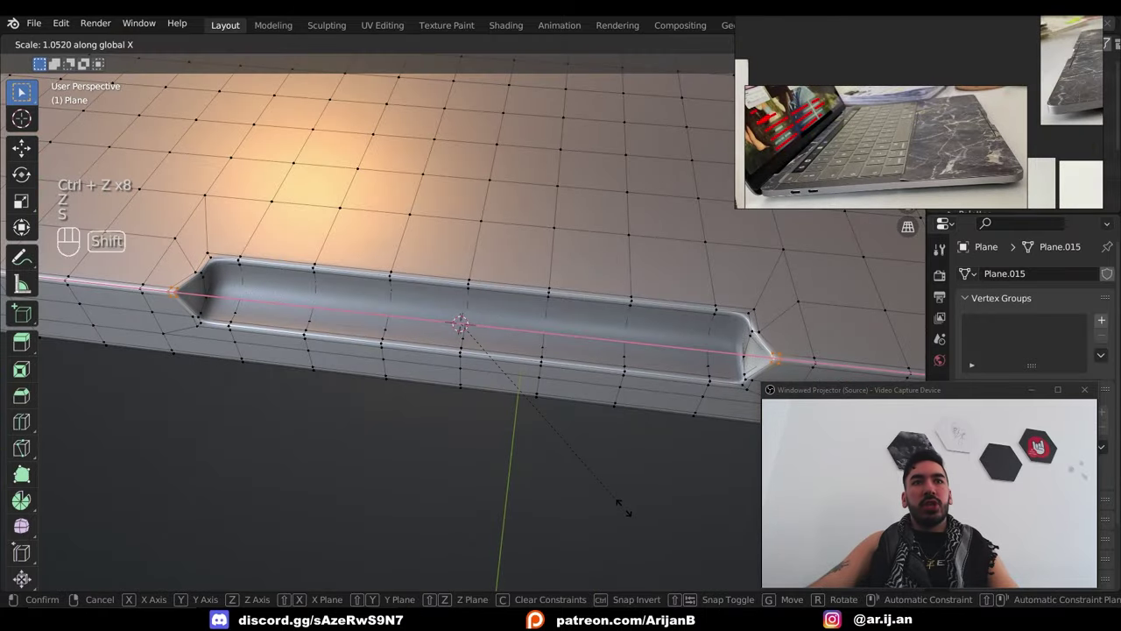
left_click(650, 505)
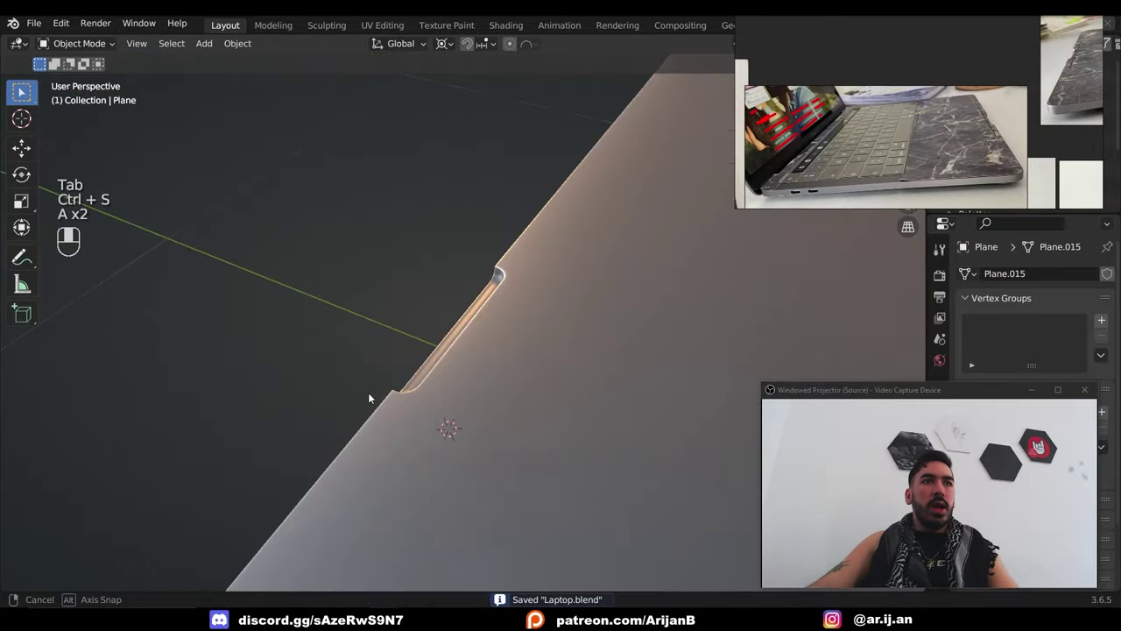
middle_click_drag(445, 426, 525, 381)
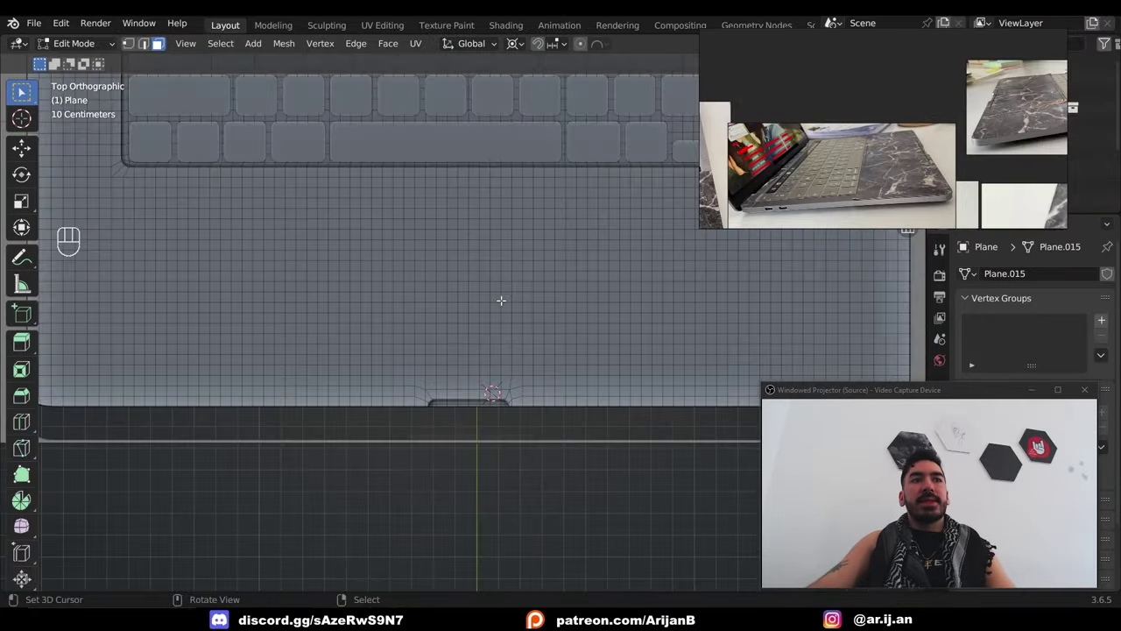
Inset the notch region and even its edge loop with LoopTools Relax and Space.
middle_click_drag(506, 354, 610, 374, "shift")
left_click(598, 387, "ctrl+shift")
scroll(672, 476, "up", 1)
key("i")
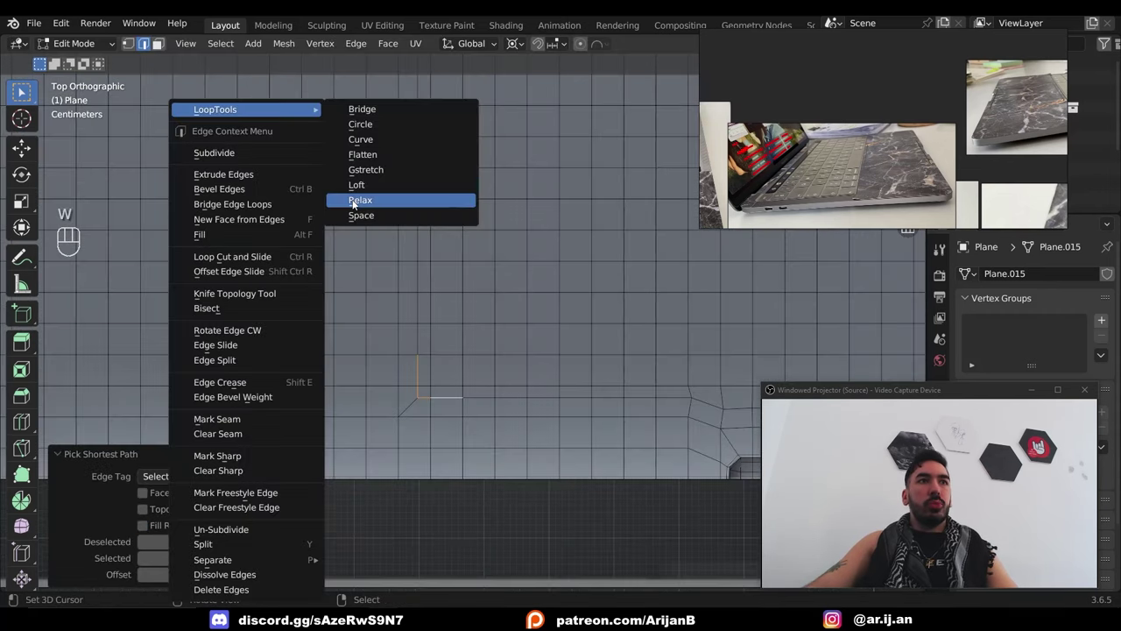
left_click(354, 204)
key("w")
left_click(314, 216)
Bevel the notch's edge path.
key("ctrl+b")
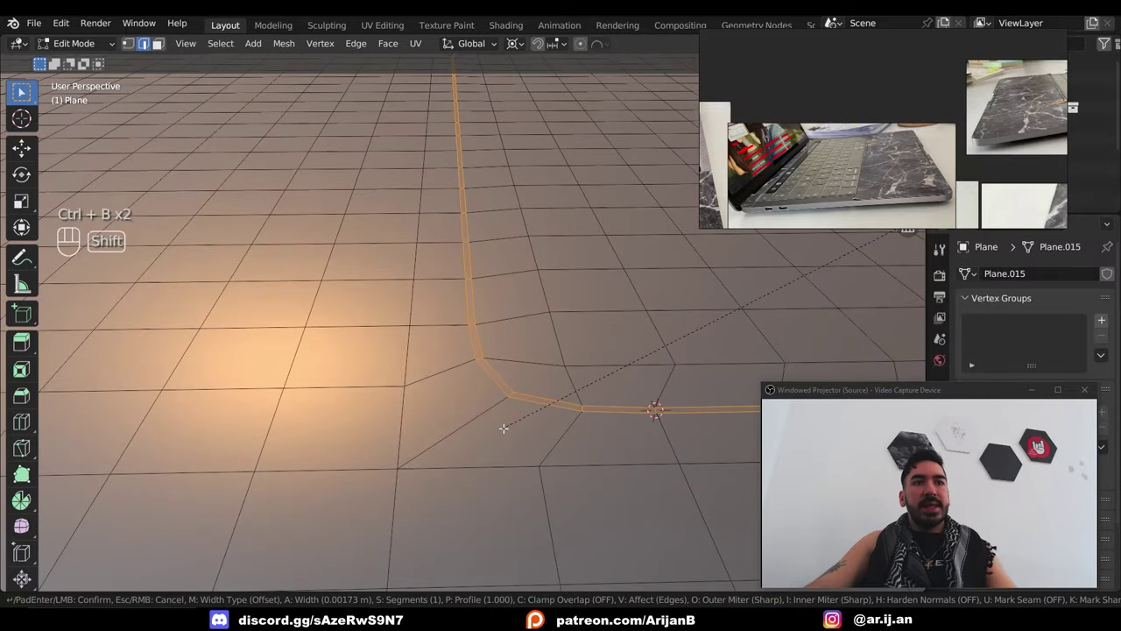
left_click(504, 427)
key("e")
key("ctrl+z")
key("ctrl+z")
key("ctrl+b")
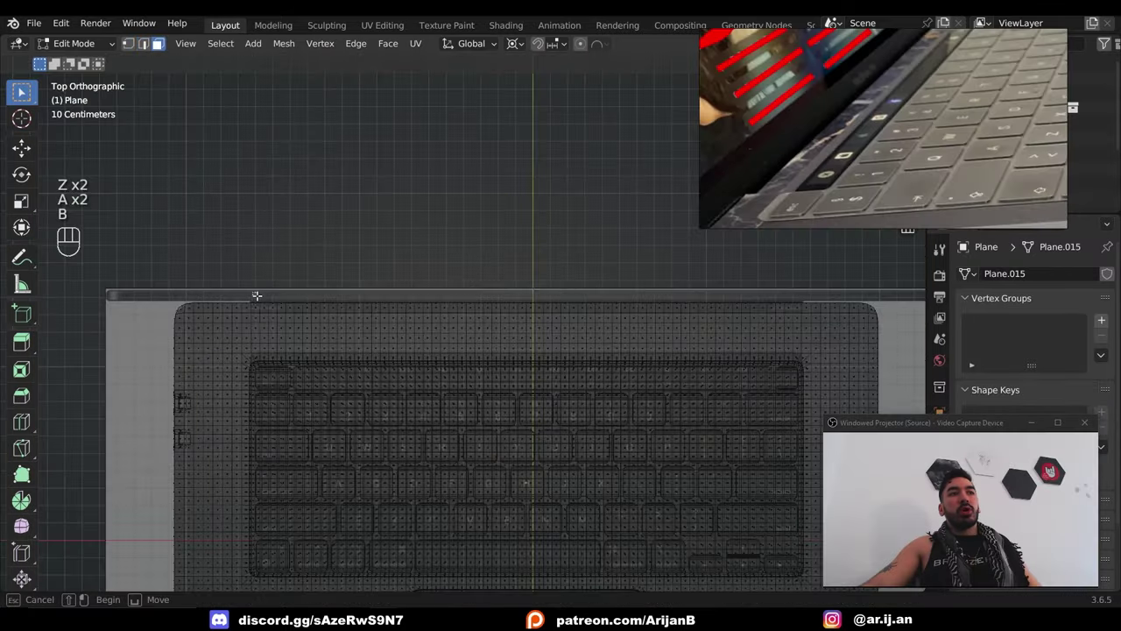
Box-select the strip along the base's back edge, inset it, and delete its faces.
left_click_drag(253, 296, 806, 315)
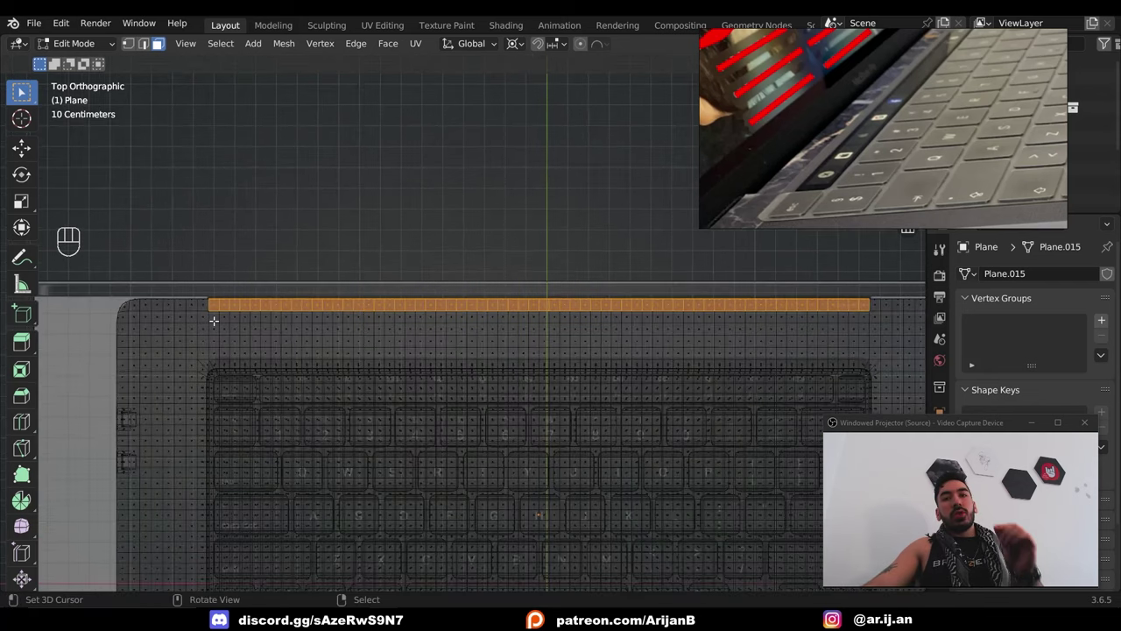
key("a")
key("a")
key("b")
mouse_move(191, 301)
left_mouse_down()
mouse_move(243, 317)
mouse_move(850, 322)
left_mouse_up()
mouse_move(850, 321)
middle_mouse_down()
mouse_move(713, 342)
mouse_move(458, 347)
middle_mouse_up()
key("alt+z")
key("i")
left_click(458, 348)
key("x")
left_click(458, 348)
Fill the back-strip opening with a face and add a loop cut across it.
key("ctrl+z")
key("ctrl+z")
key("ctrl+z")
key("ctrl+z")
key("ctrl+z")
key("ctrl+z")
key("f")
key("ctrl+r")
left_click(461, 317)
key("2")
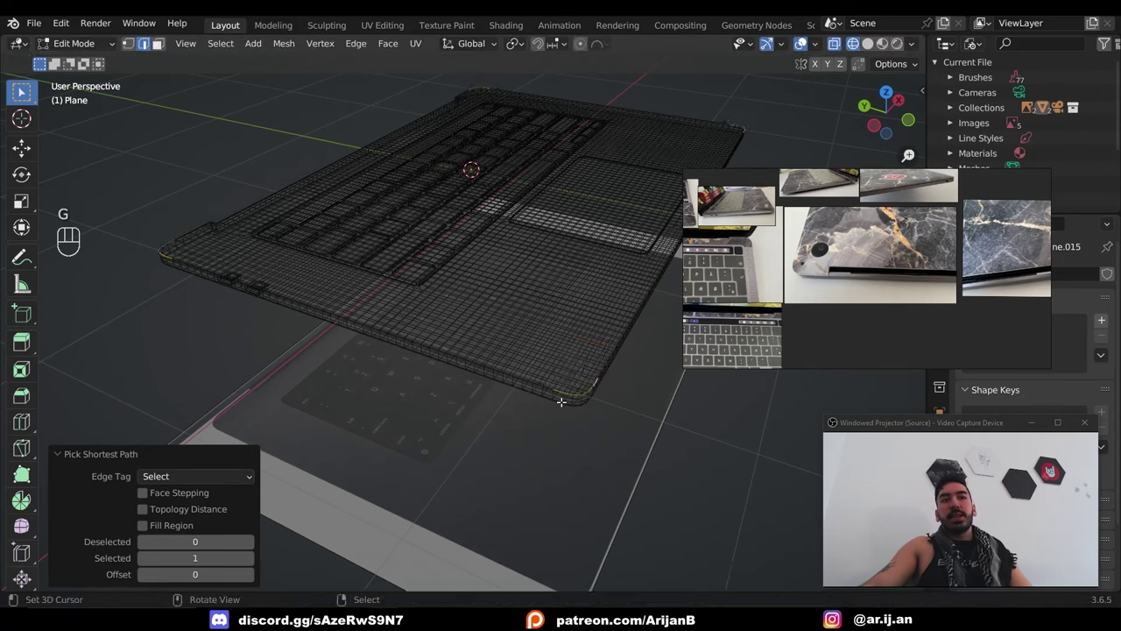
Duplicate the base faces, raise the copy along Z and separate it into its own lid object.
right_click(558, 399)
key("shift+d")
key("z")
left_click(513, 386)
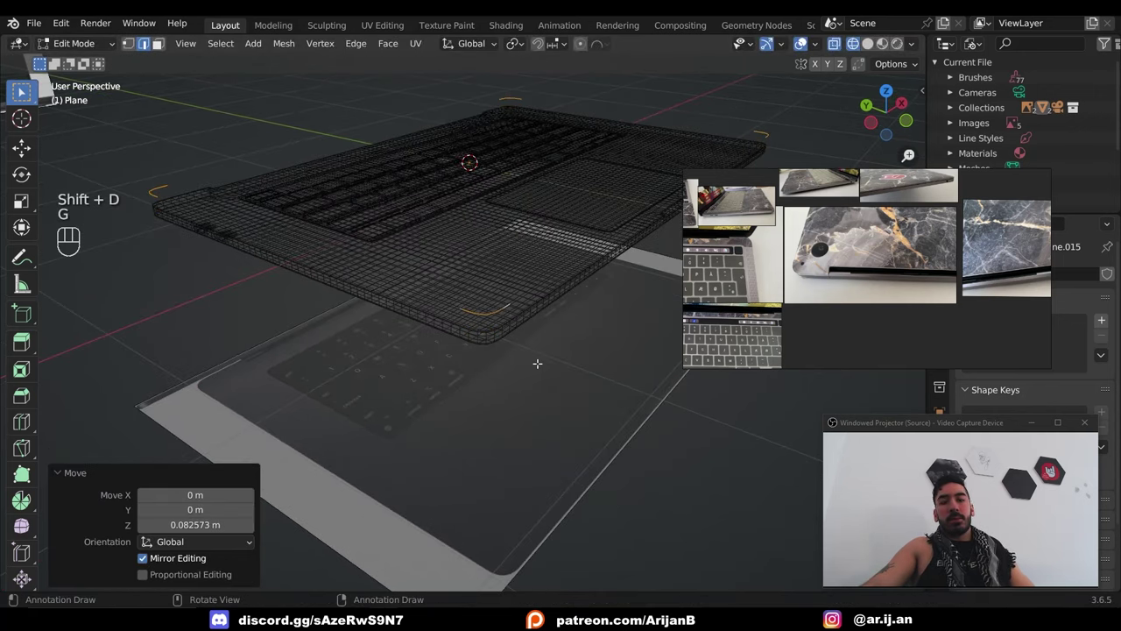
key("p")
left_click(525, 366)
key("Tab")
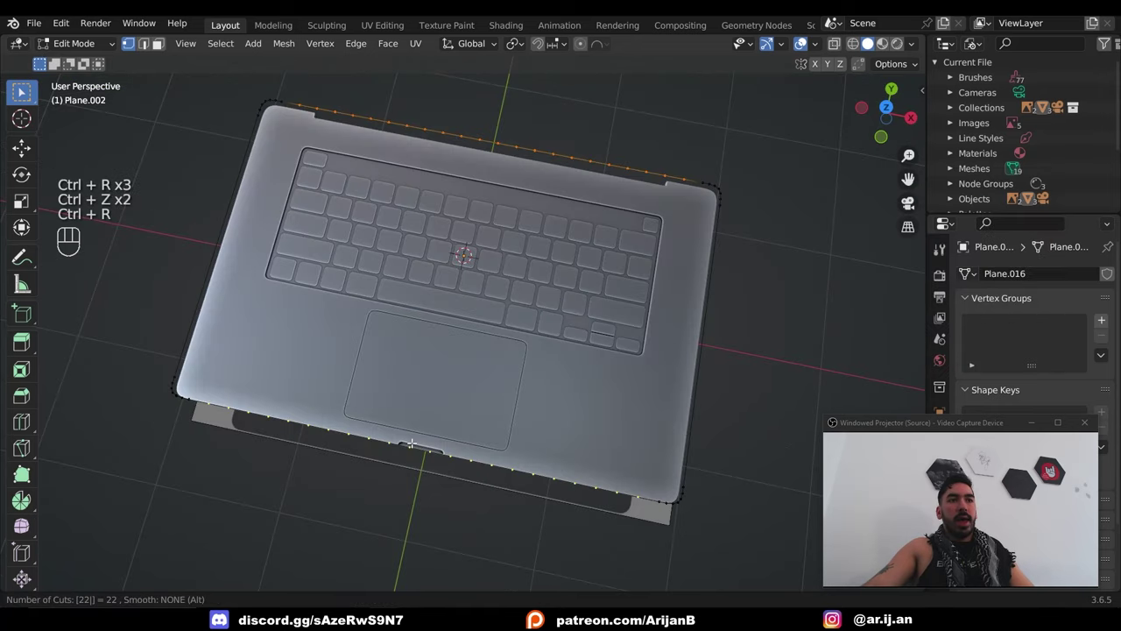
Add 22 loop cuts, then grid-fill the lid's open face, entering 18 in the fill settings.
left_click(411, 444)
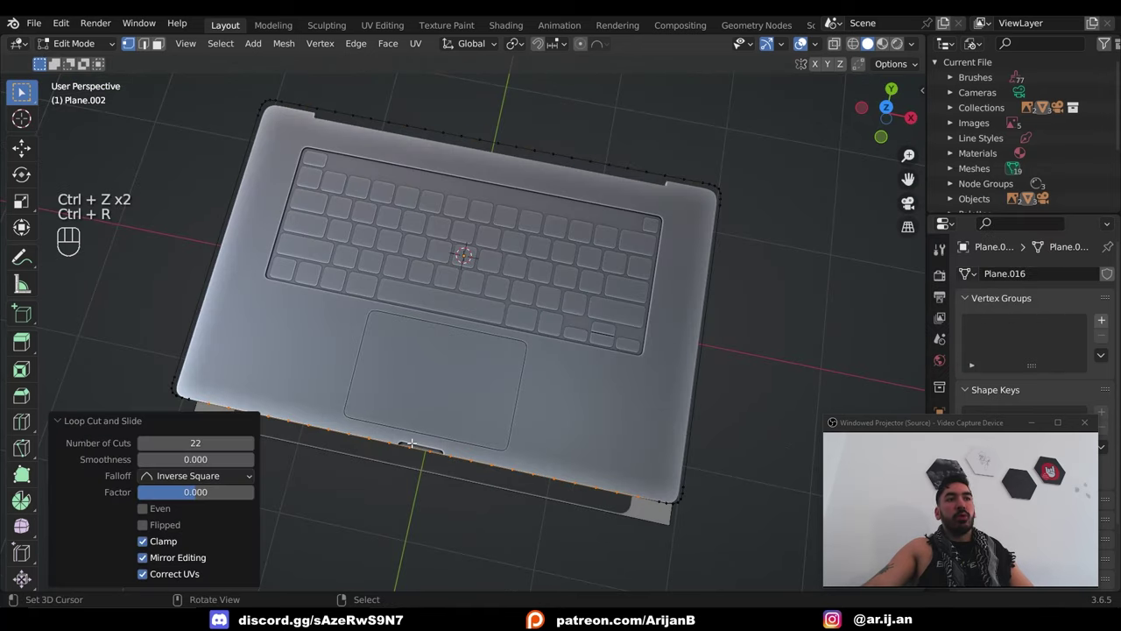
left_click(388, 43)
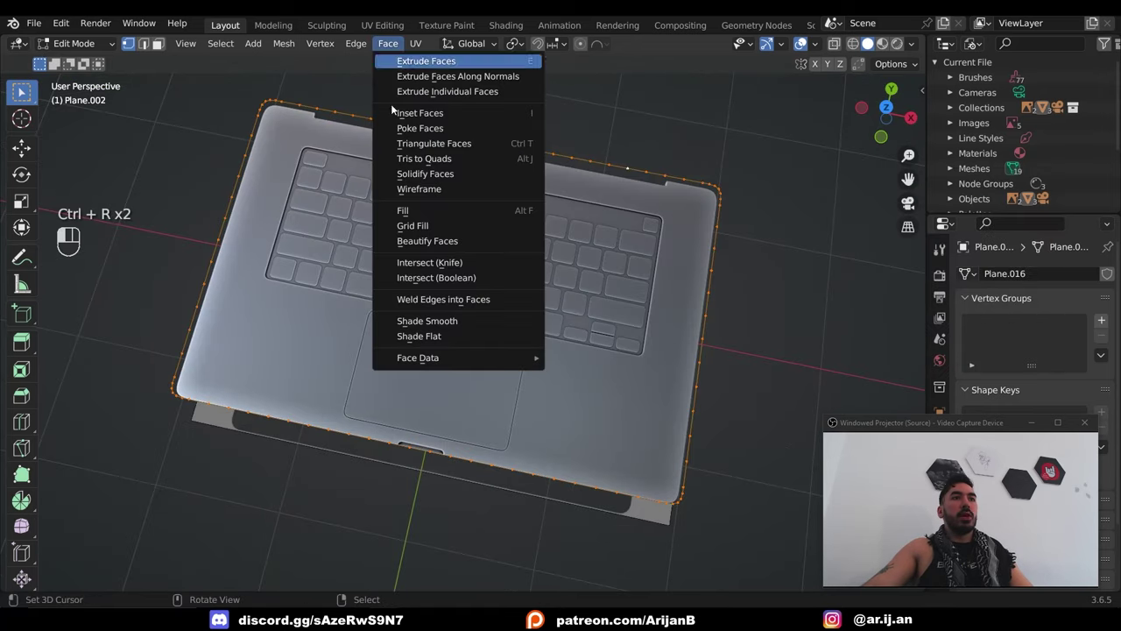
left_click(412, 229)
double_click(197, 541)
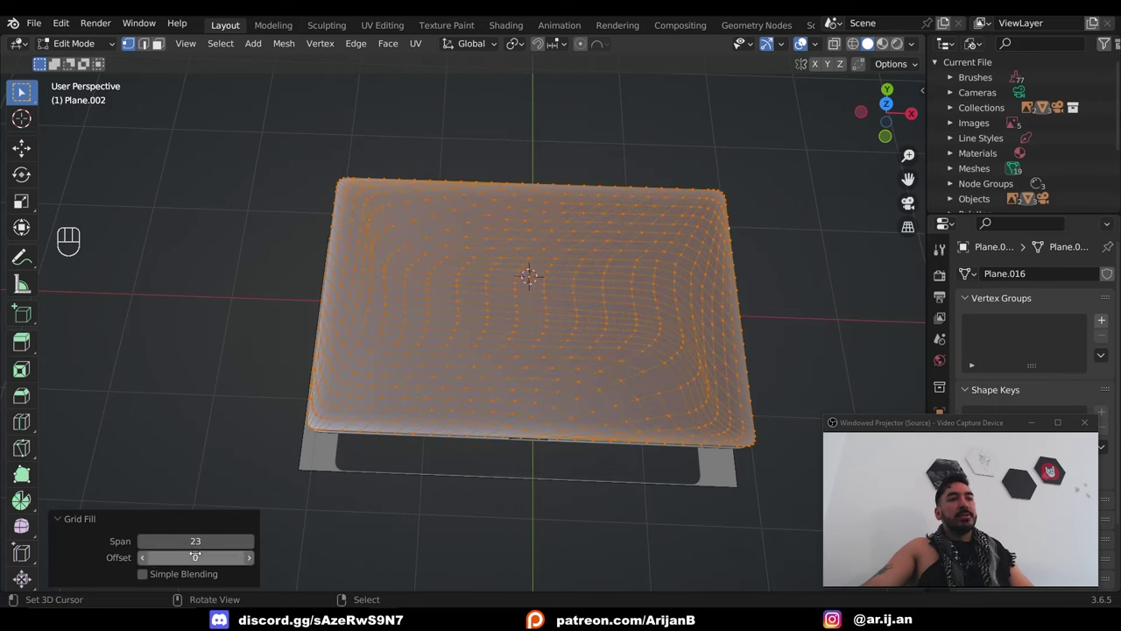
type("1")
type("8")
key("Return")
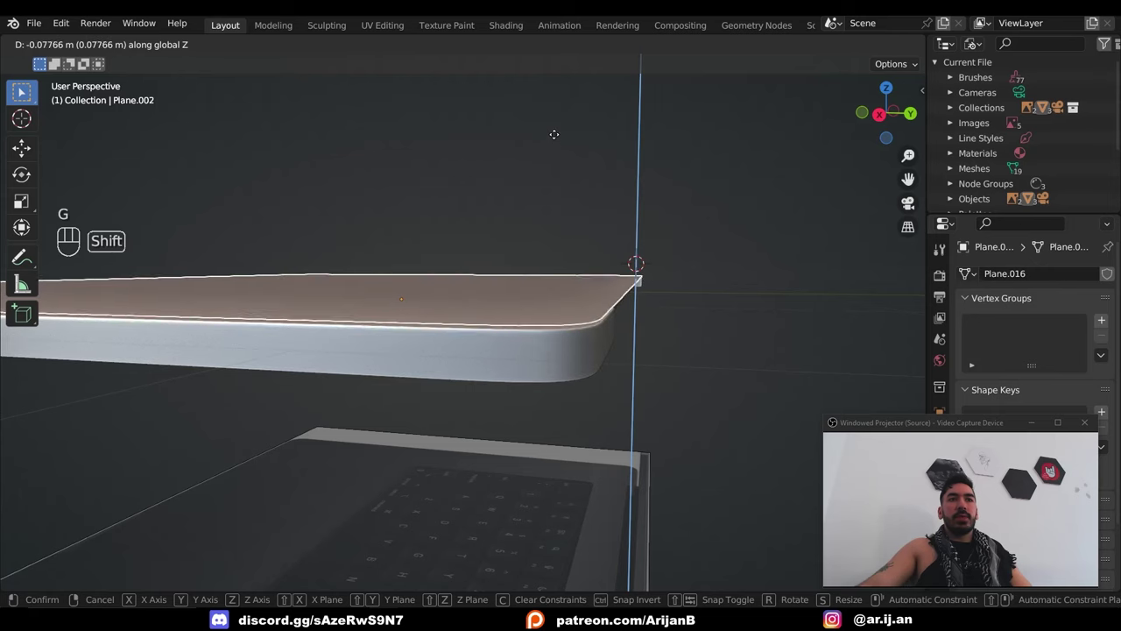
Raise the lid along Z, extrude it into a thicker slab, and select faces by similar face angle.
left_click(554, 134)
key("Tab")
key("a")
key("e")
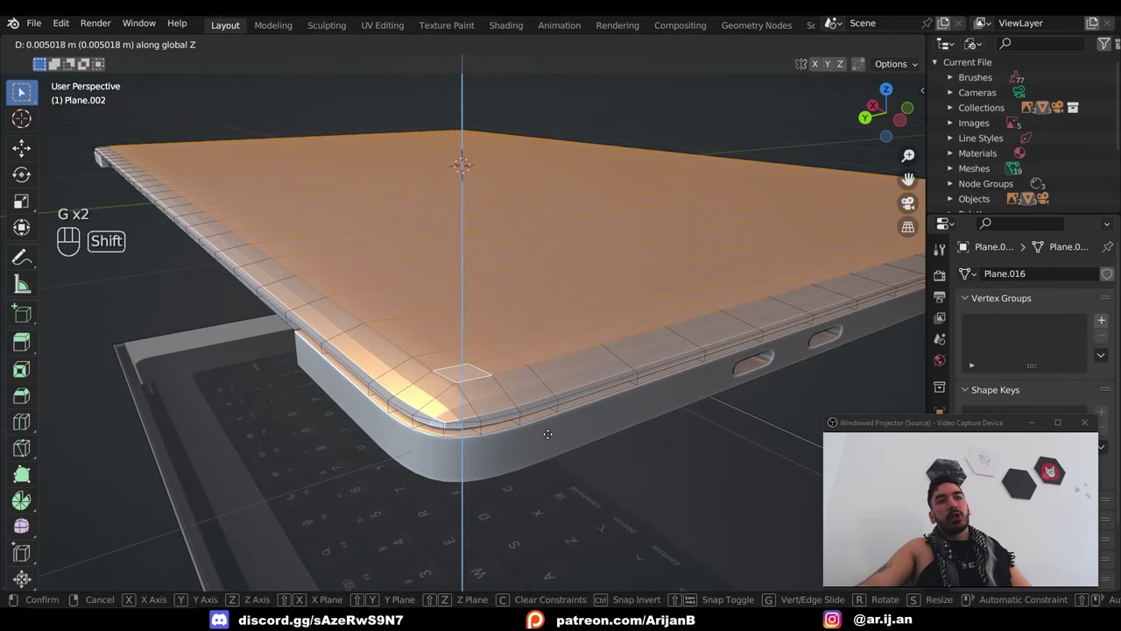
left_click(547, 429)
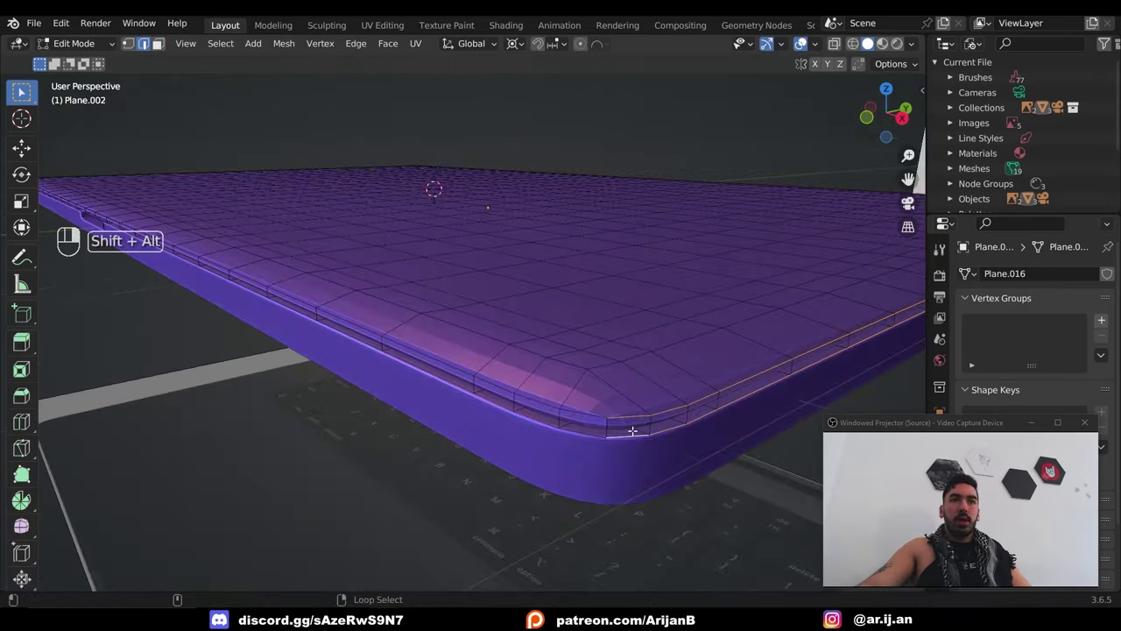
key("shift+g")
left_click(479, 399)
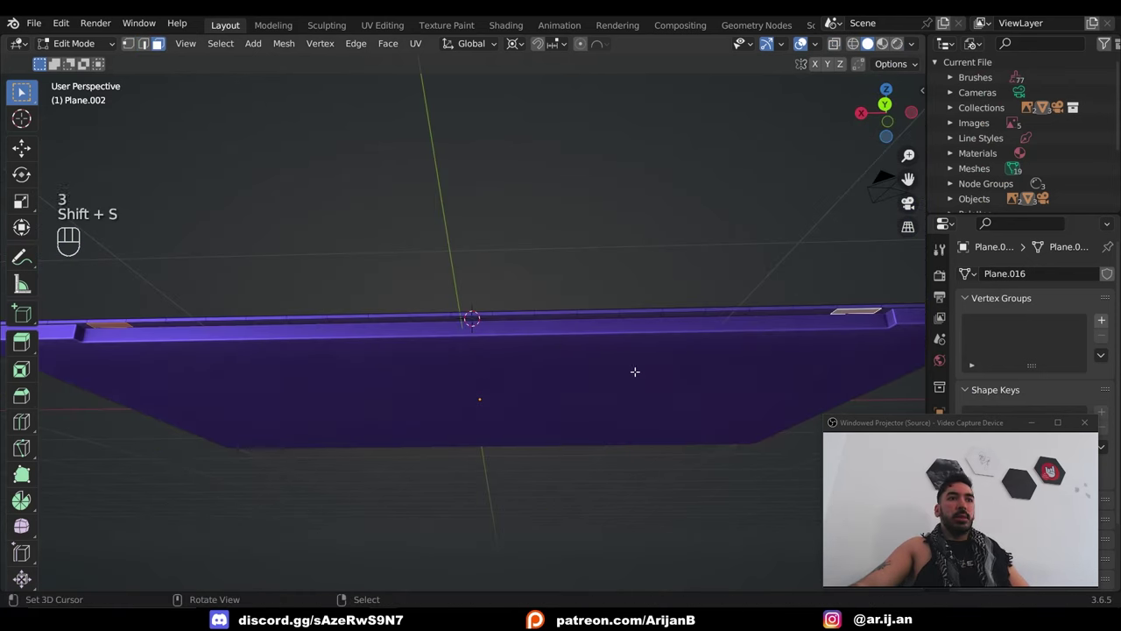
Add a cube and shrink it into a thin bar stretched along X across the tray.
key("Tab")
key("shift+a")
mouse_move(543, 180)
left_click(627, 190)
key("Tab")
key("s")
left_click(614, 411)
key("s")
left_click(618, 421)
key("s")
key("s")
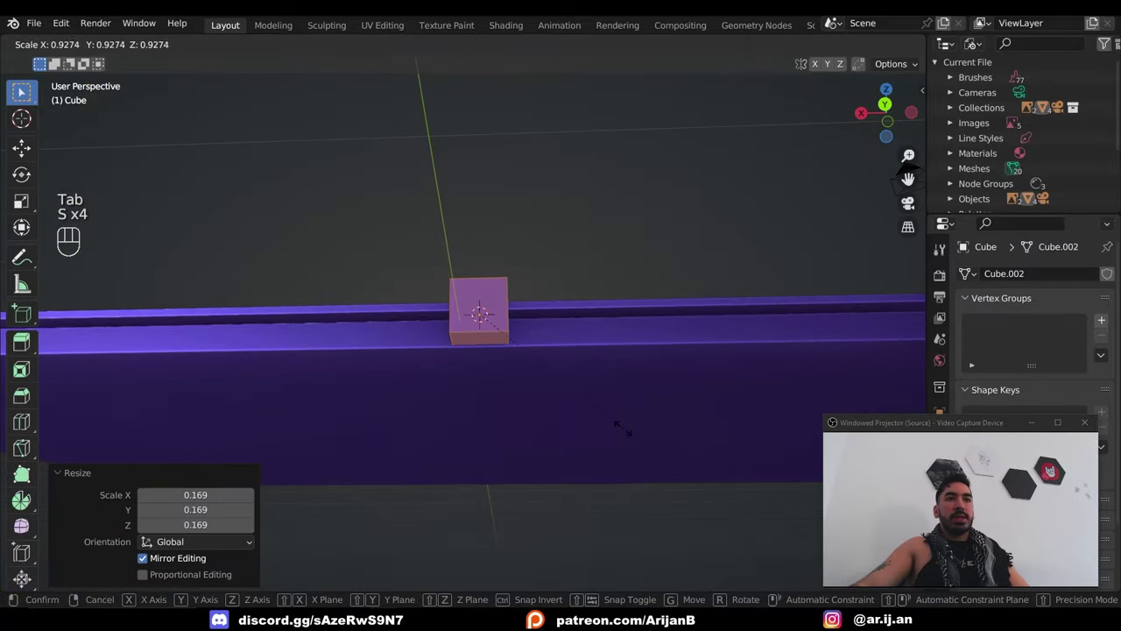
left_click(623, 427)
key("s")
key("x")
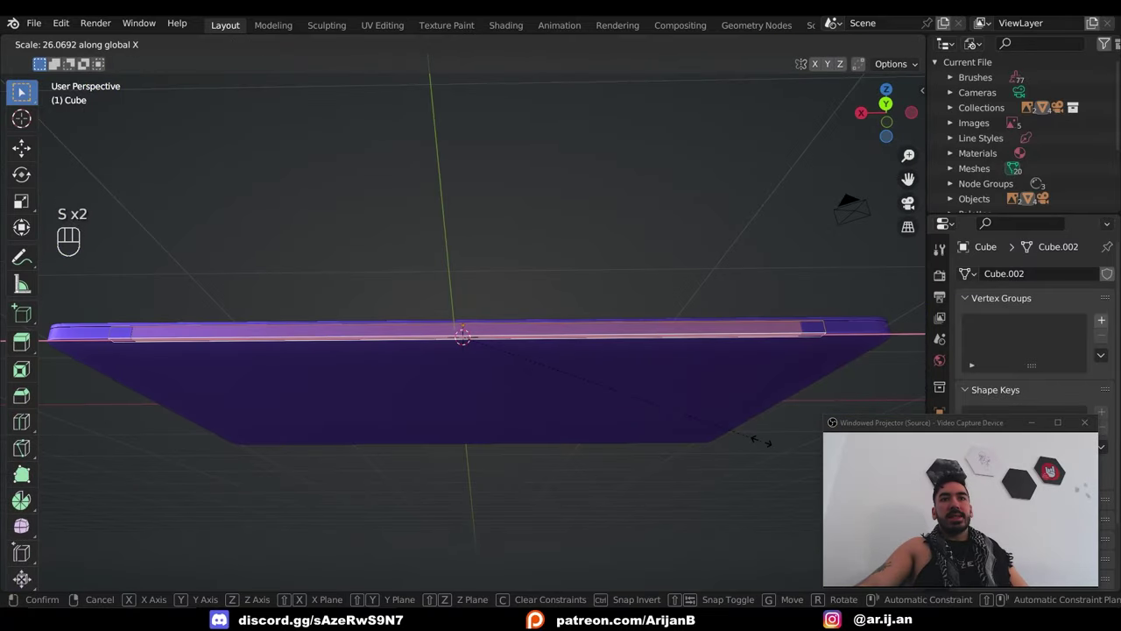
left_click(760, 440)
Add loop cuts along the hinge bar and smooth it with subdivision level 2.
key("ctrl+r")
scroll(465, 331, "up", 10)
left_click(465, 332)
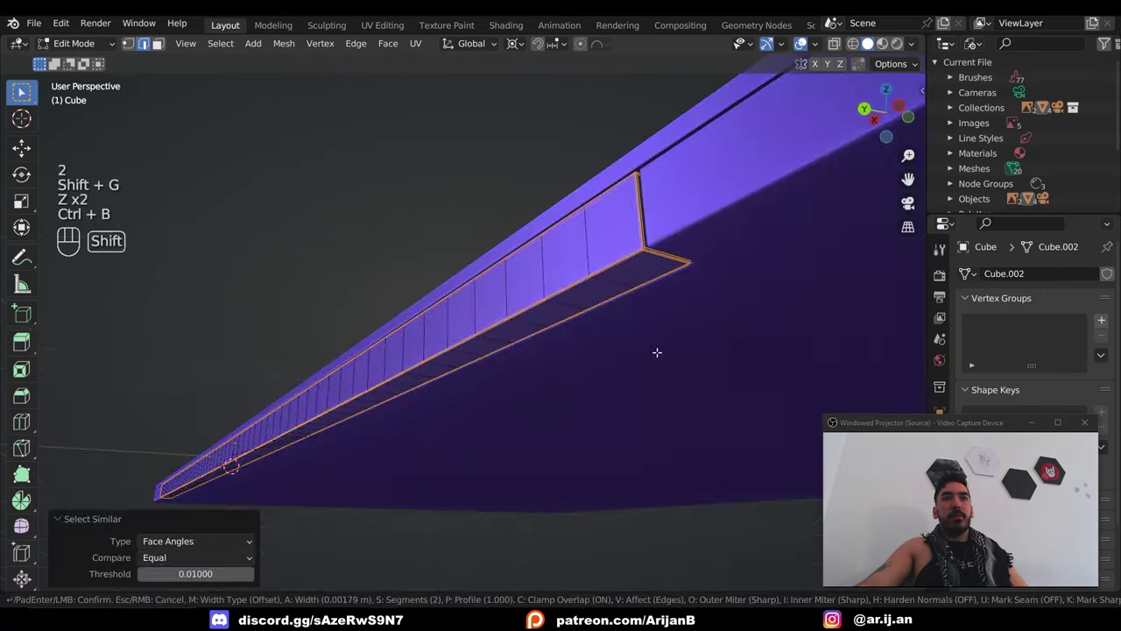
key("ctrl+2")
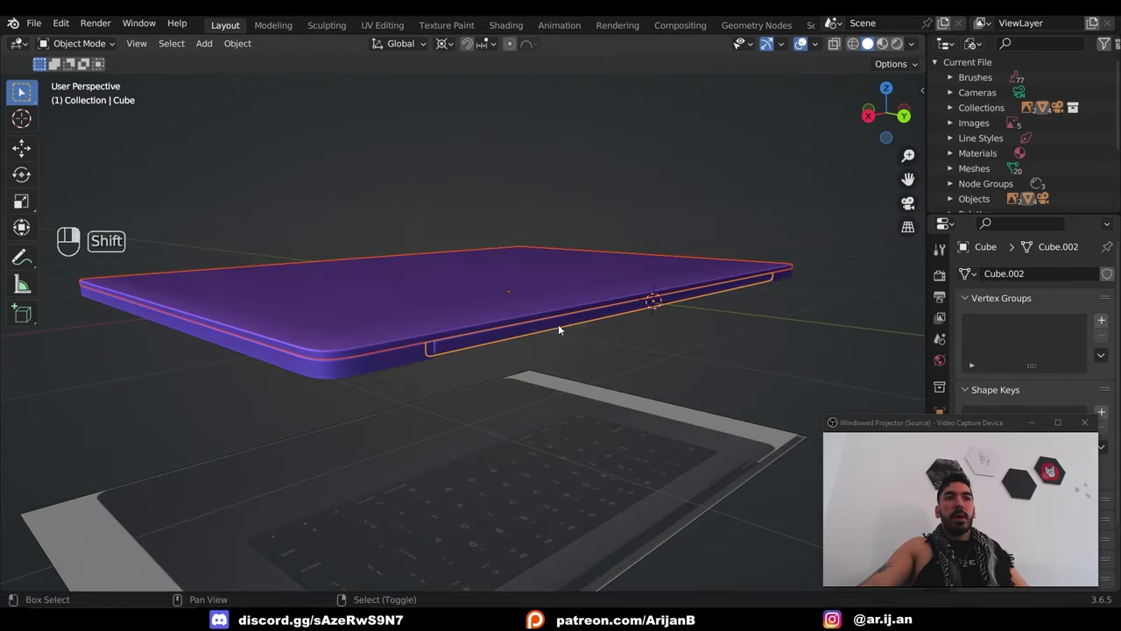
Parent the lid to the hinge bar, keeping its transform.
left_click(573, 321, "shift")
key("ctrl+p")
left_click(573, 321)
Rotate the lid open by -50° on X and select the screen face region.
key("r")
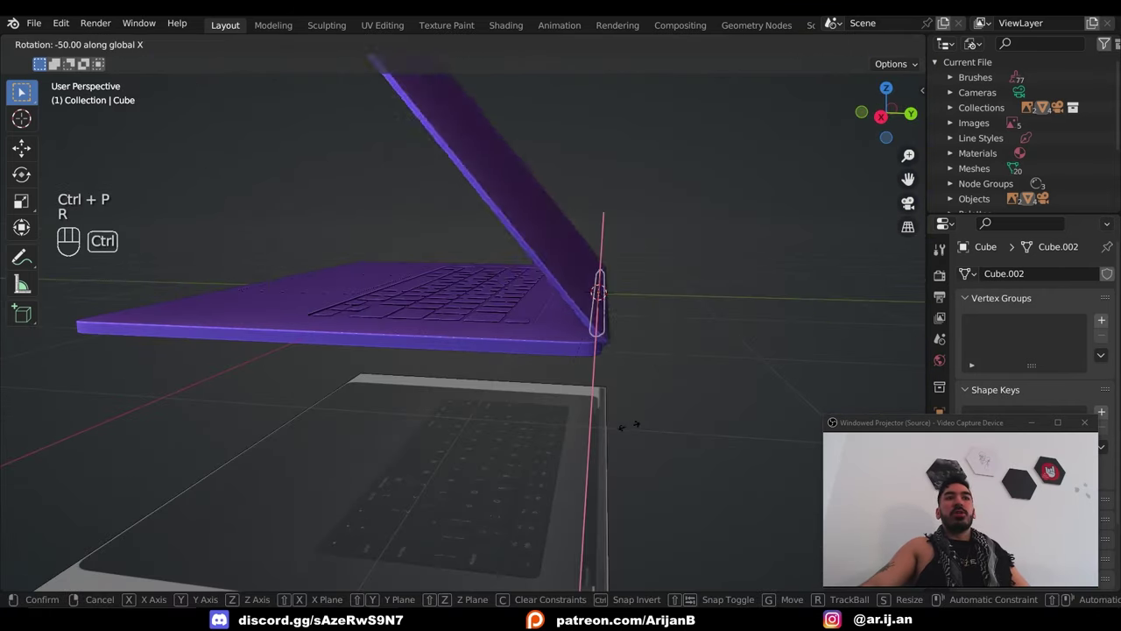
left_click(593, 312)
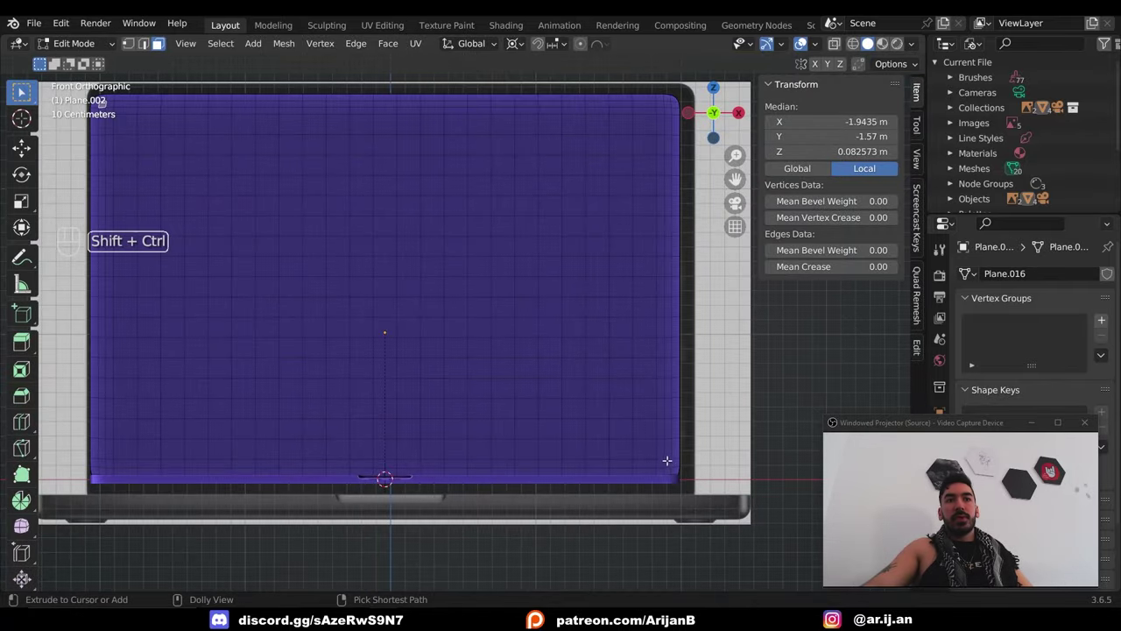
left_click(667, 460, "ctrl+shift")
key("i")
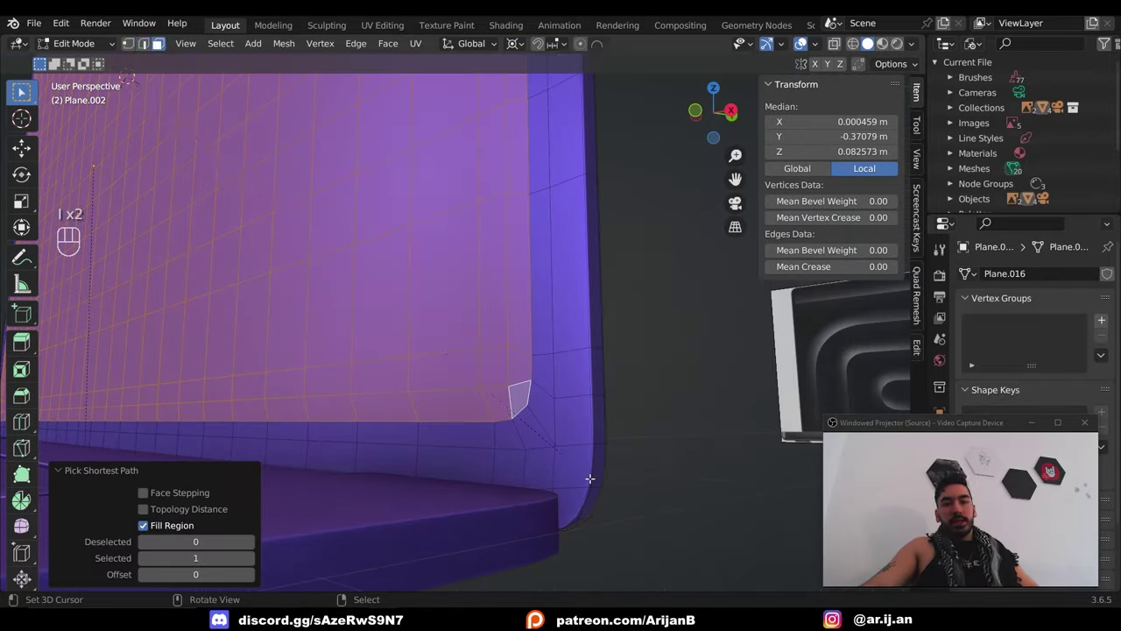
Inset the screen faces twice, pushing them slightly inward after each inset.
key("i")
left_click(592, 473)
key("e")
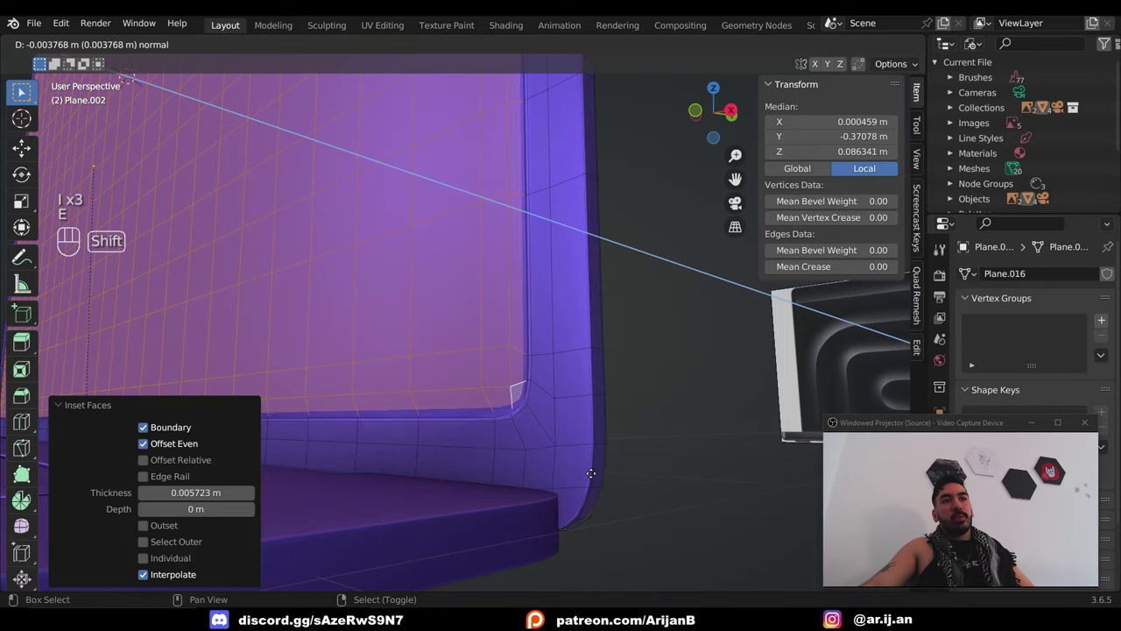
left_click(591, 473)
key("i")
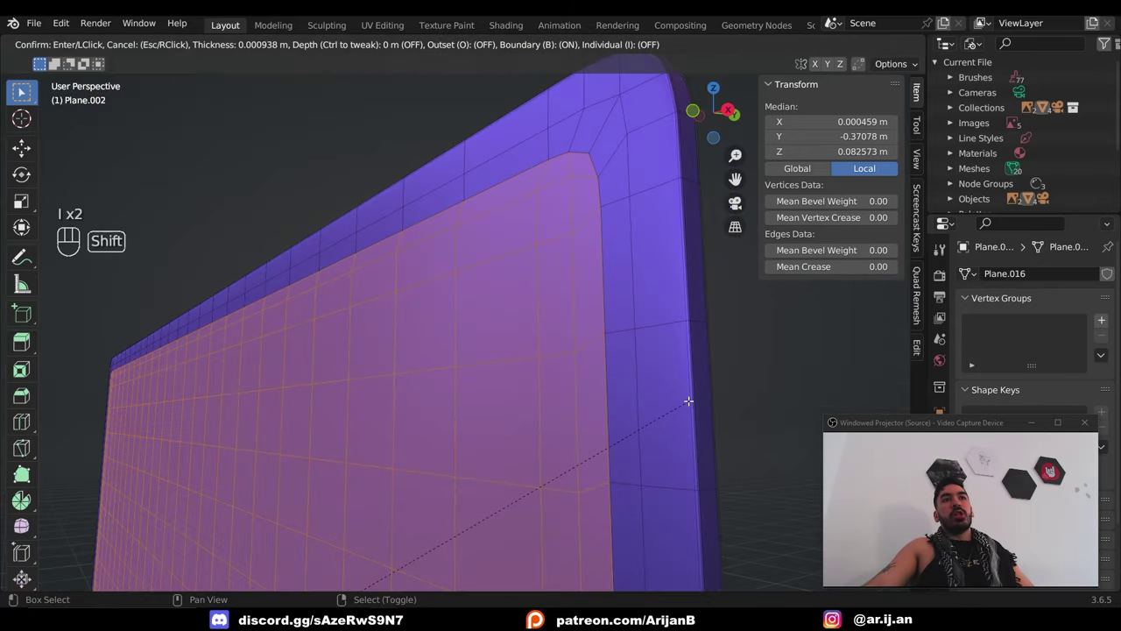
left_click(688, 402)
key("e")
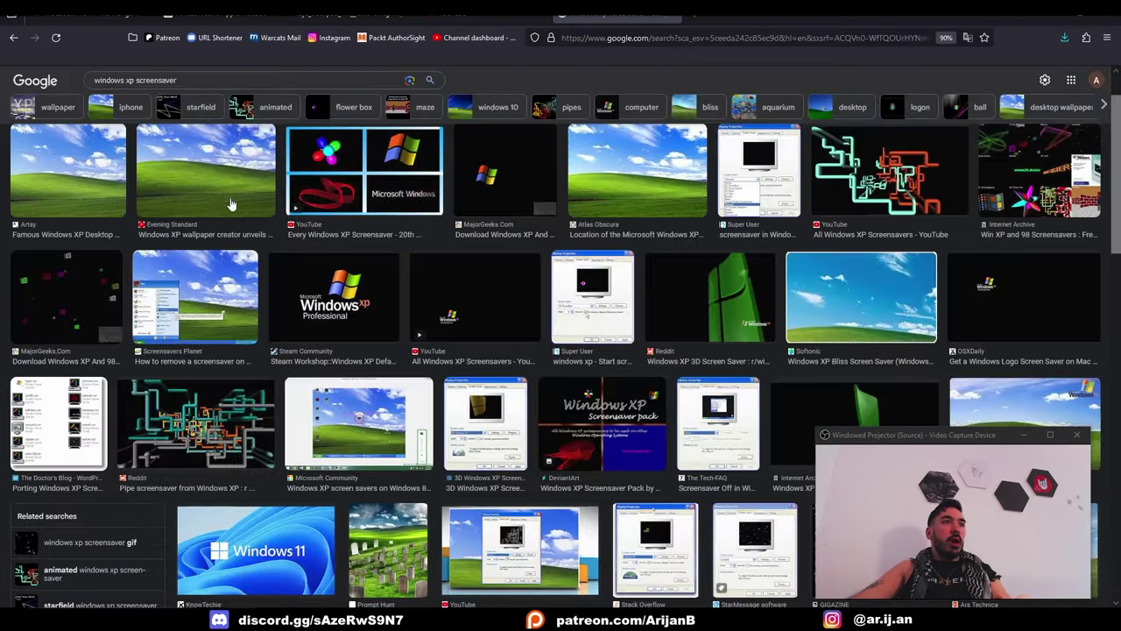
Open a Windows XP screenshot result and drop the Bliss wallpaper onto Upscale.media for a 2x upscale.
left_click(226, 195)
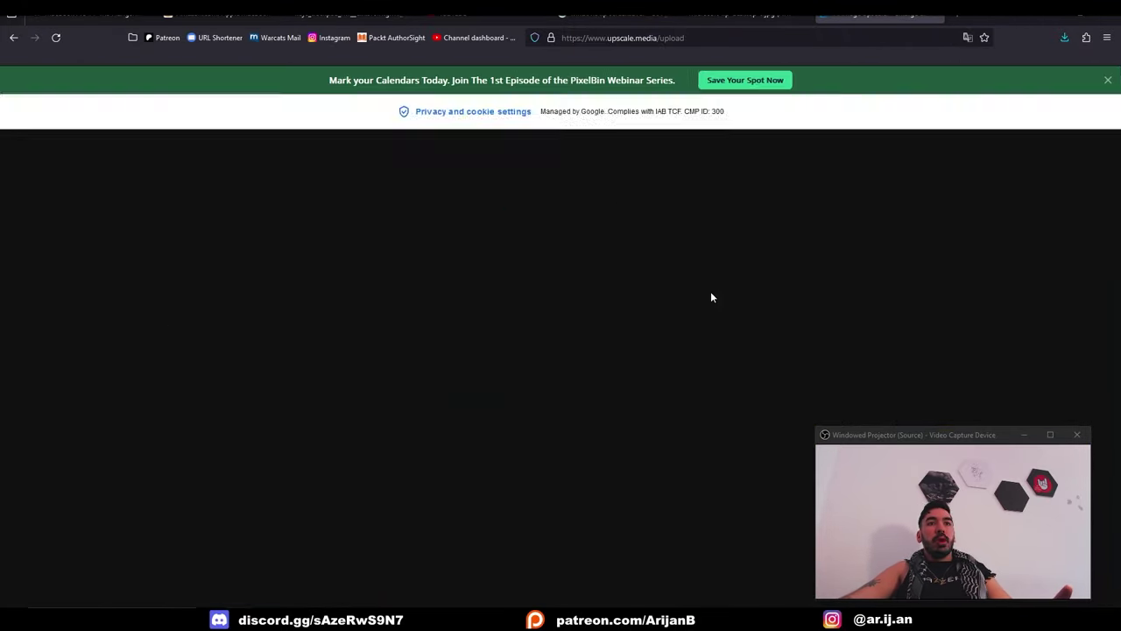
mouse_move(711, 292)
left_mouse_down()
mouse_move(674, 304)
mouse_move(693, 302)
left_mouse_up()
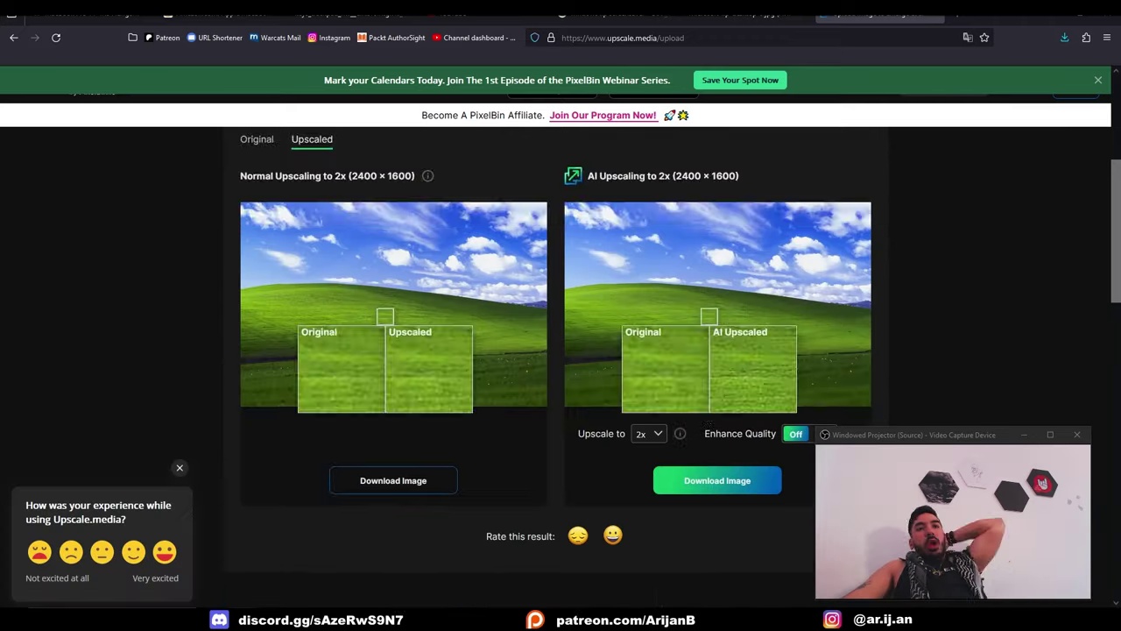
scroll(745, 363, "down", 2)
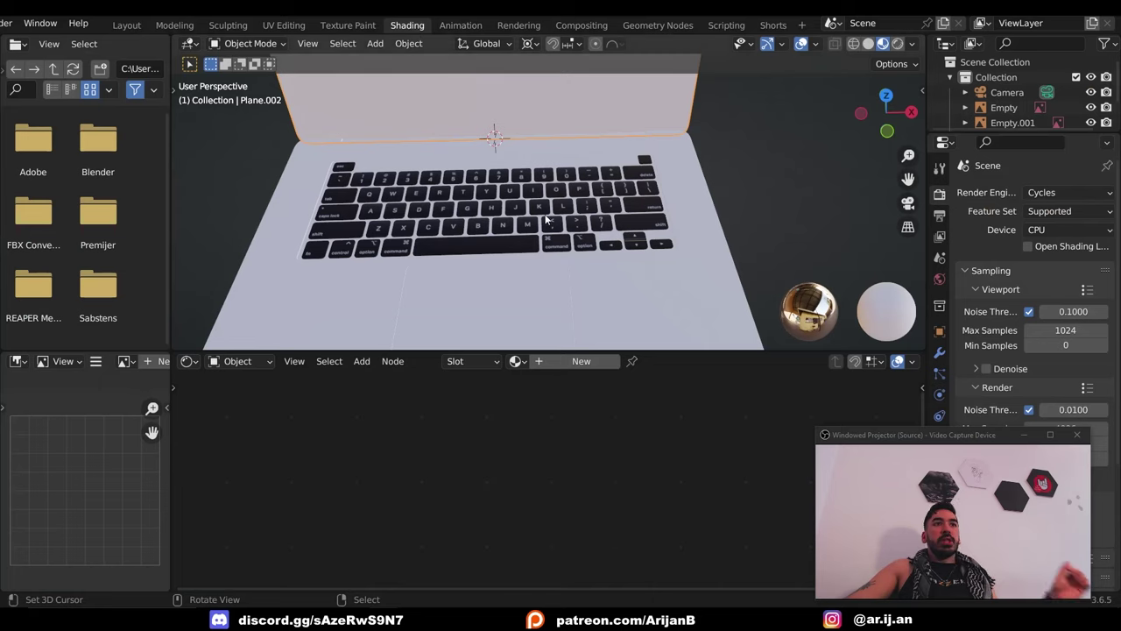
middle_click_drag(545, 219, 590, 260)
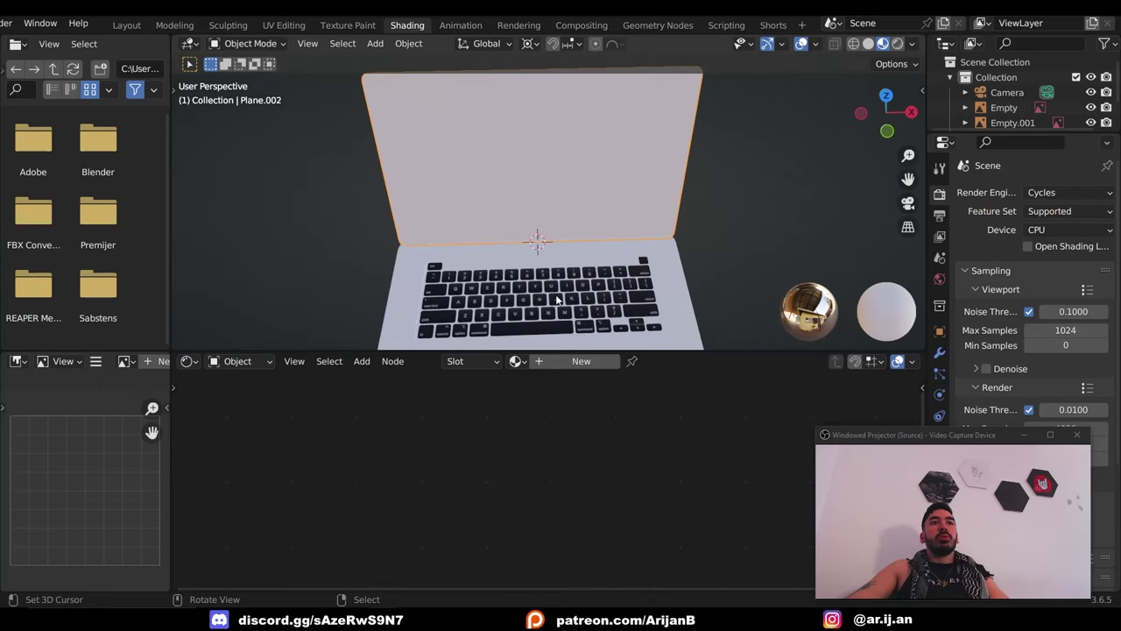
Create the Screen Saver material, mark the screen border as a seam and select the linked faces.
left_click(562, 361)
double_click(624, 359)
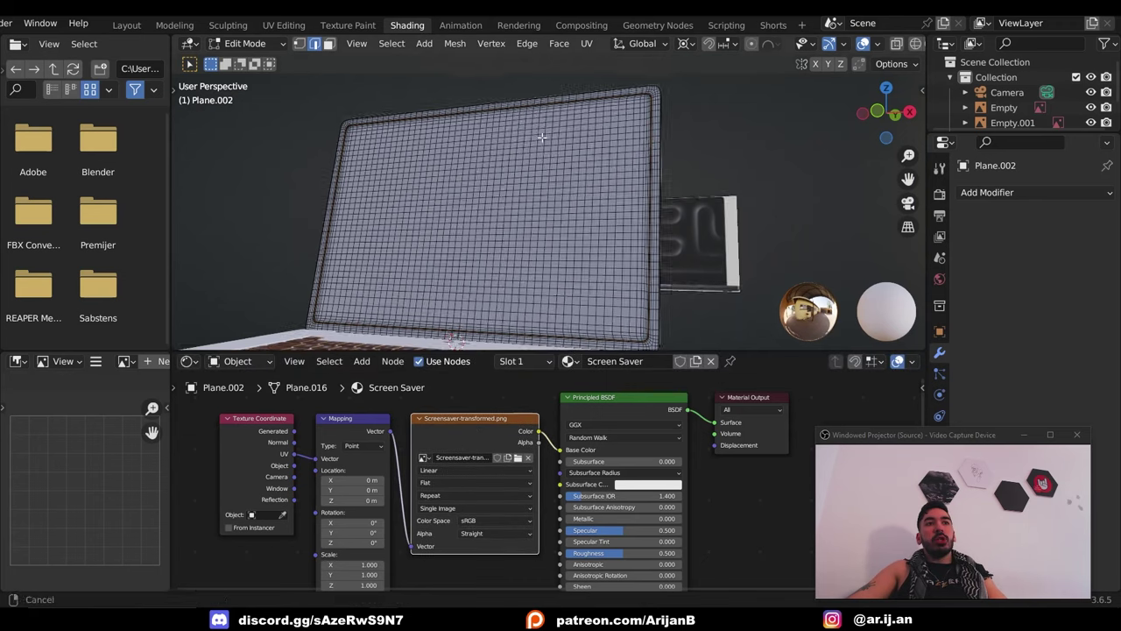
key("ctrl+e")
left_click(425, 302)
scroll(479, 202, "down", 5)
key("l")
scroll(480, 202, "down", 2)
Unwrap the screen faces and rotate the UV island 90°.
key("u")
left_click(445, 100)
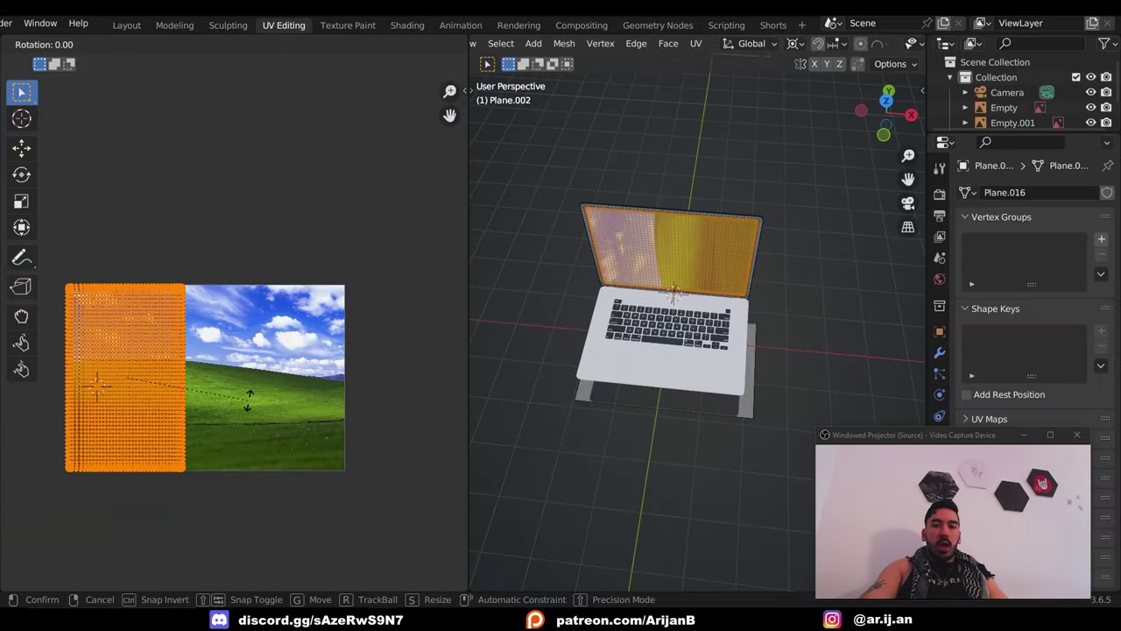
type("90")
key("Return")
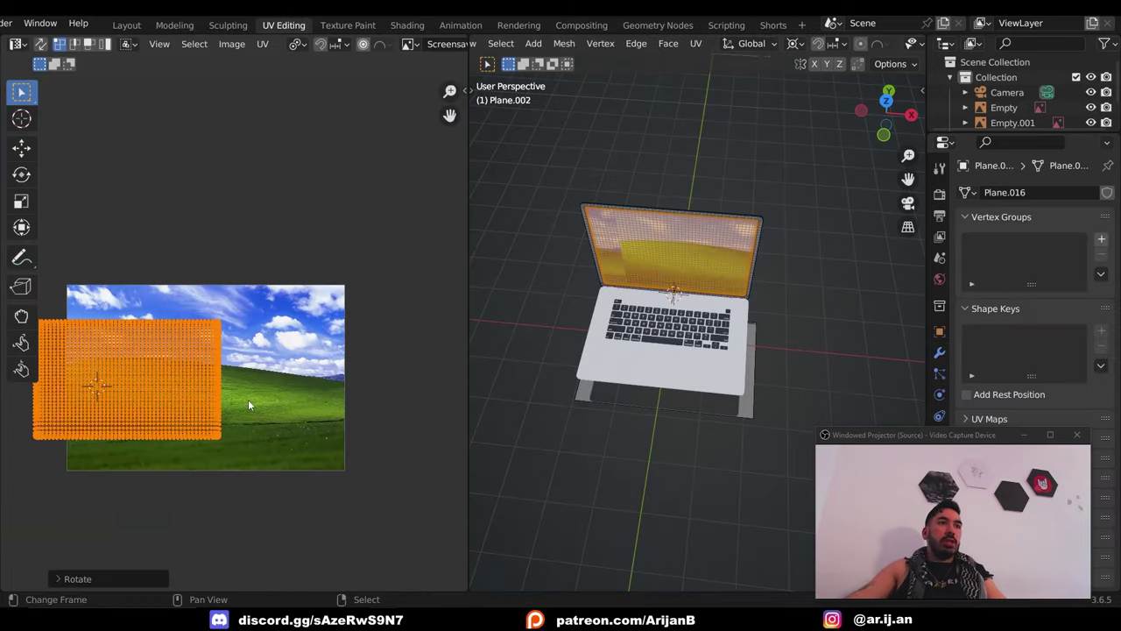
Move and scale the screen's UV island to cover the wallpaper image.
key("g")
key("s")
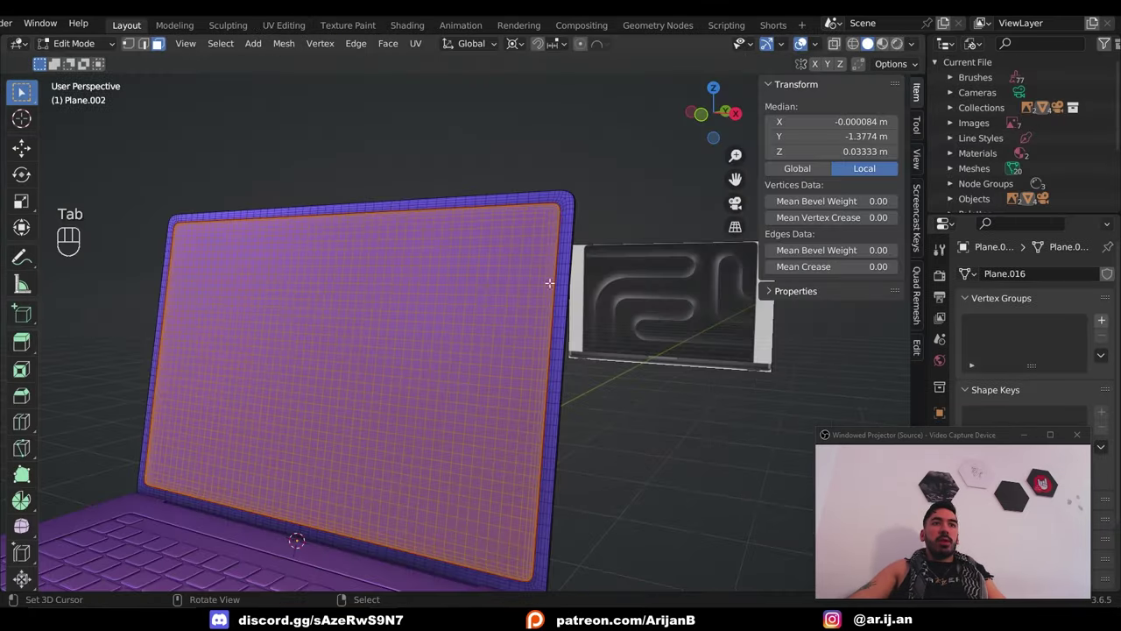
scroll(549, 282, "up", 3)
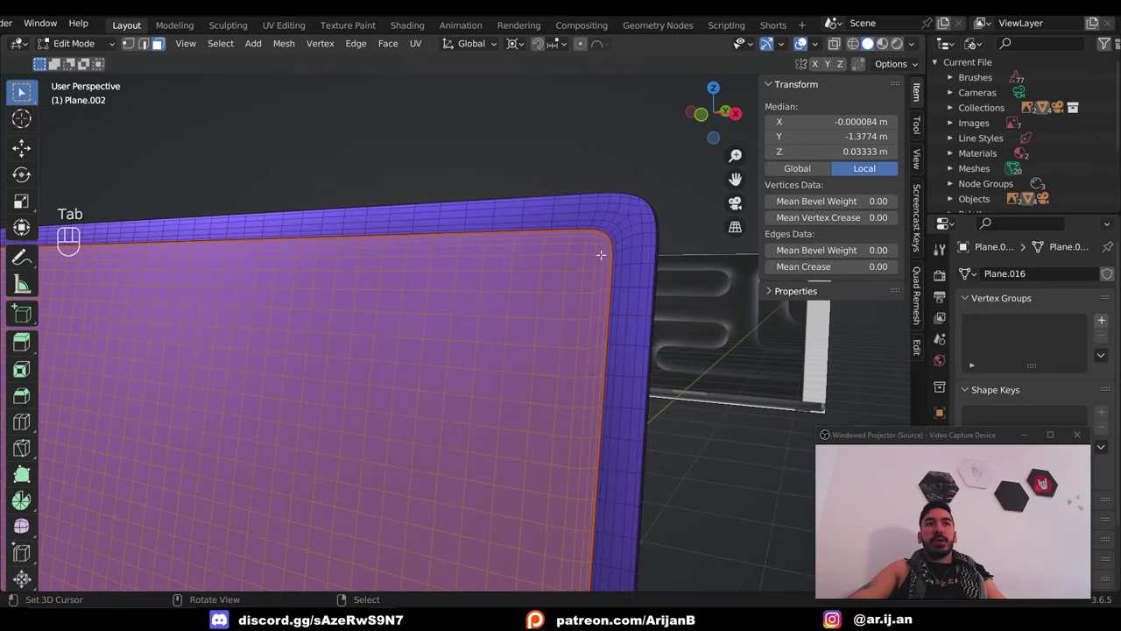
Dissolve an edge loop on the screen and slightly enlarge the screen faces.
left_click(538, 282, "alt+shift")
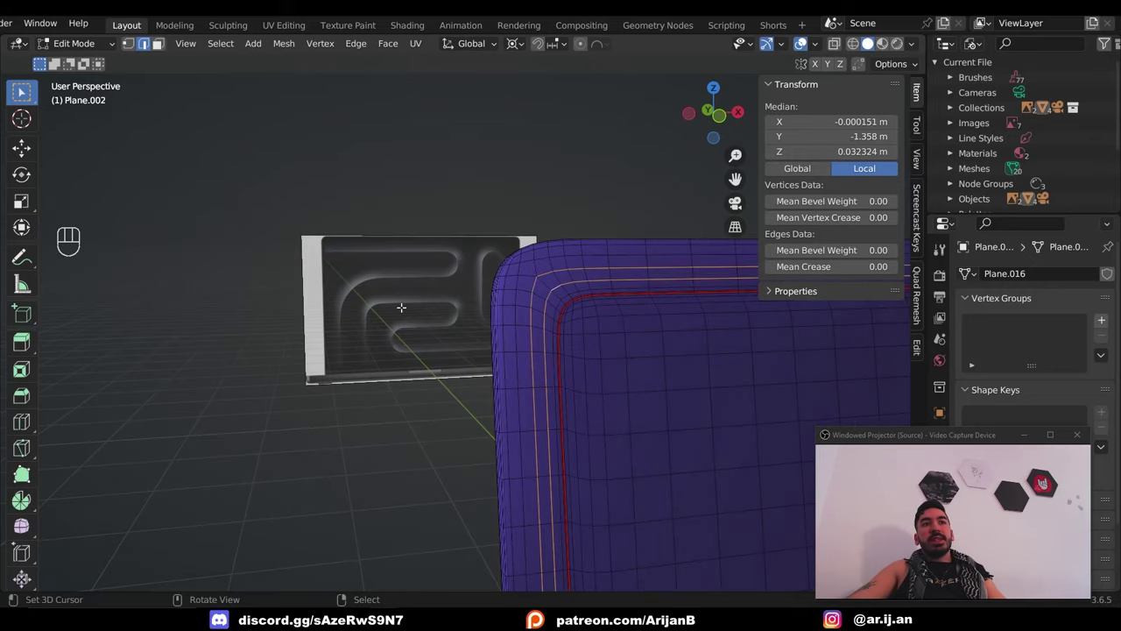
key("x")
key("s")
key("s")
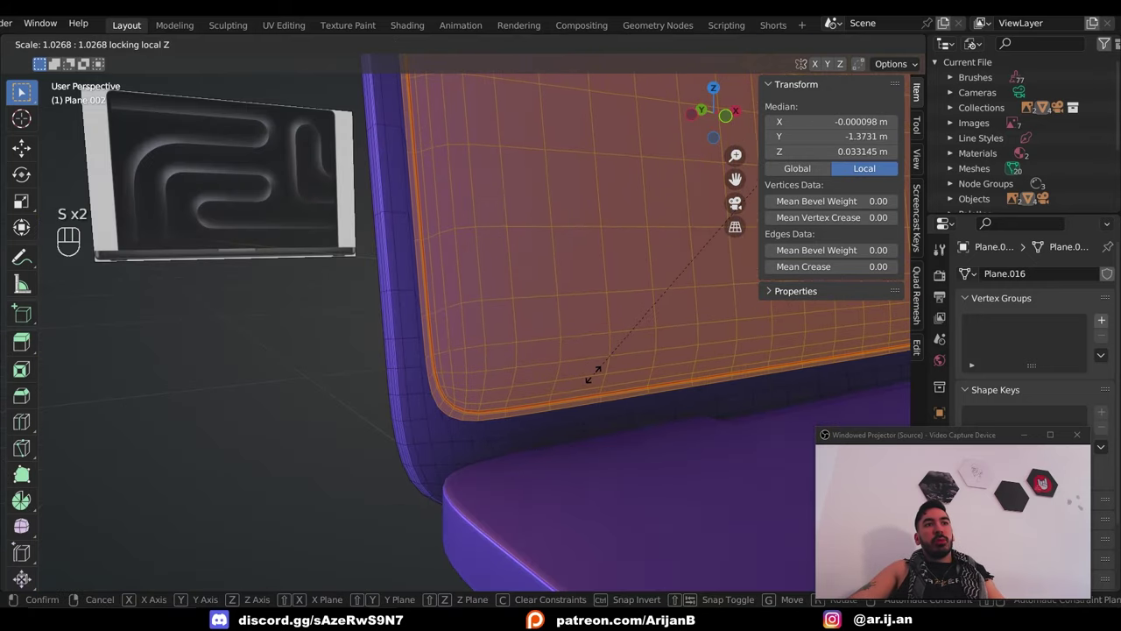
left_click(593, 373)
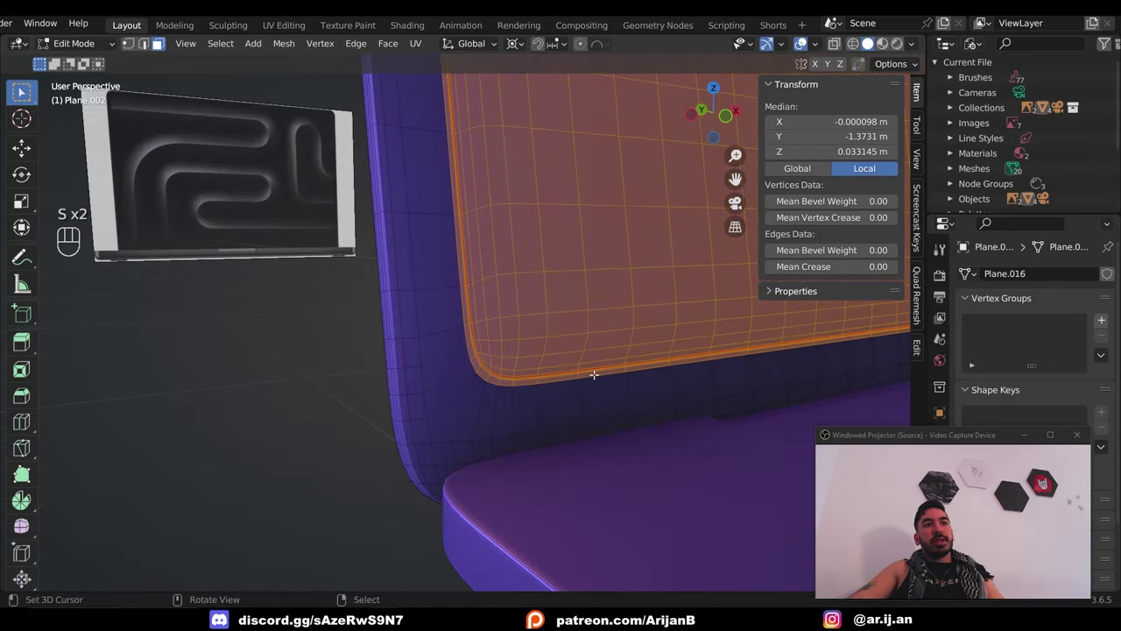
key("s")
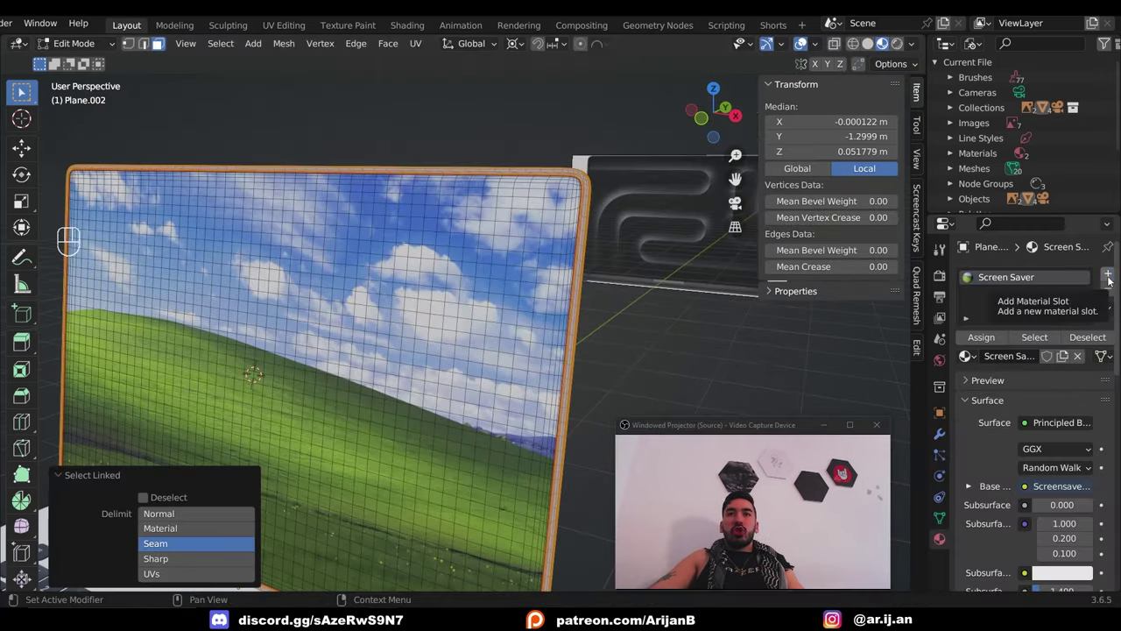
Add a second material slot with a new material using the Screensaver texture as base colour.
left_click(1107, 273)
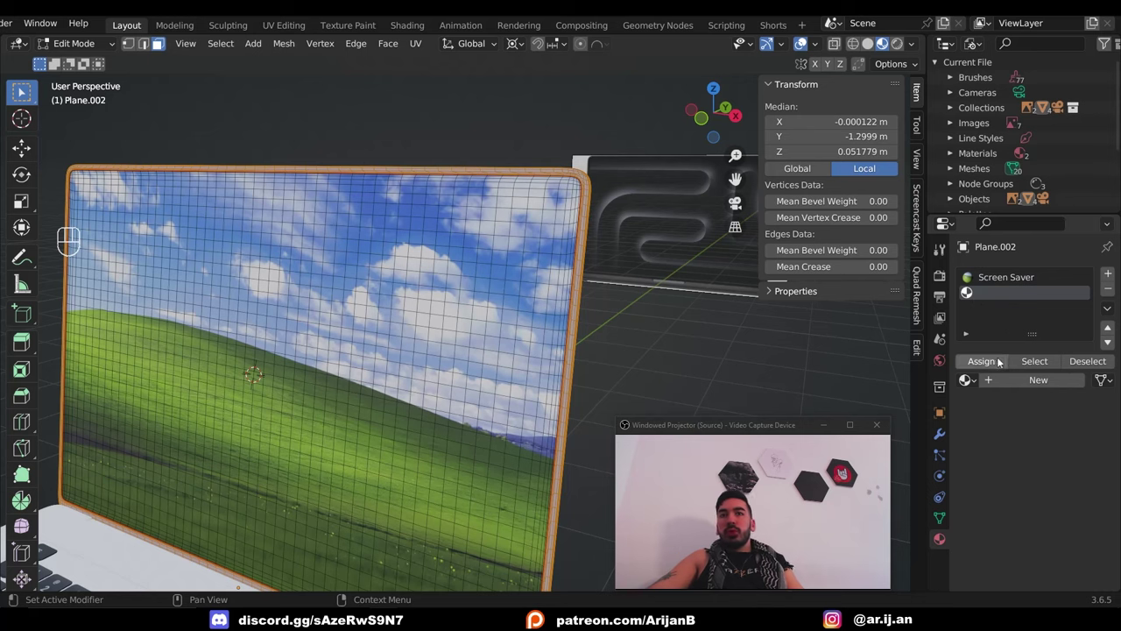
key("z")
key("z")
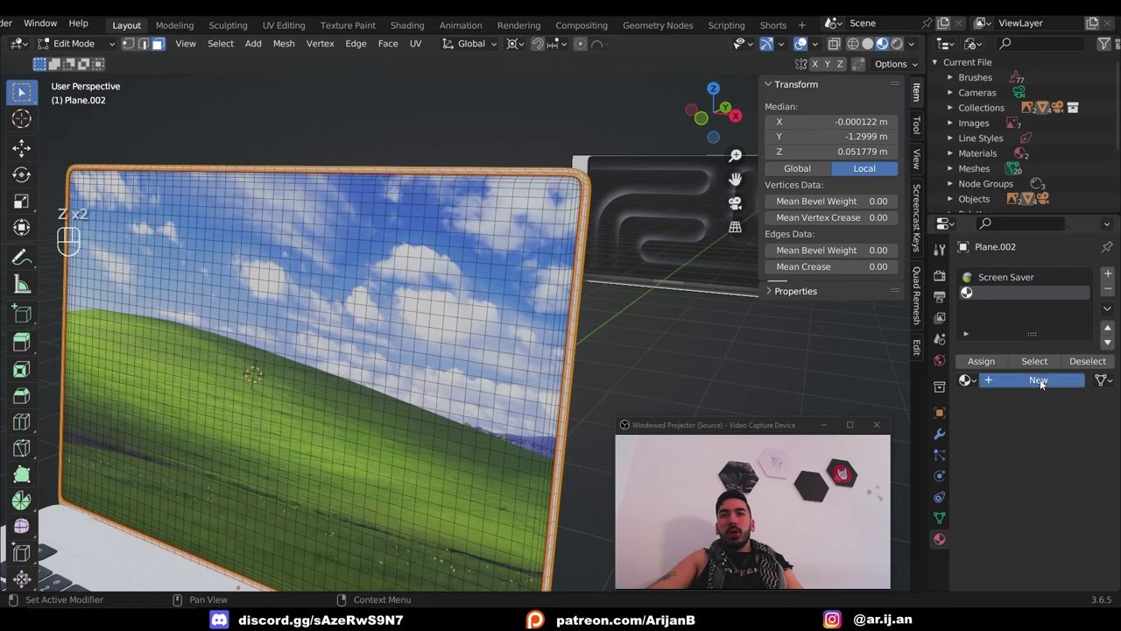
left_click(1038, 379)
left_click(1056, 509)
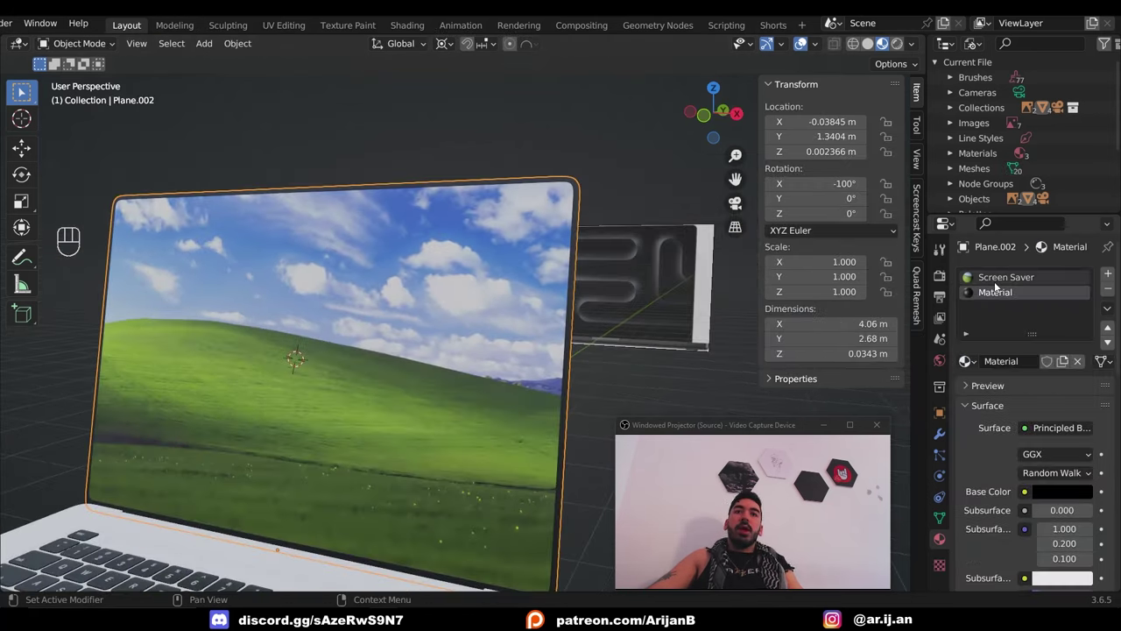
Lower the screen material's roughness to 0.052 and orbit around the laptop to check it.
scroll(1008, 366, "down", 3)
scroll(1008, 366, "down", 2)
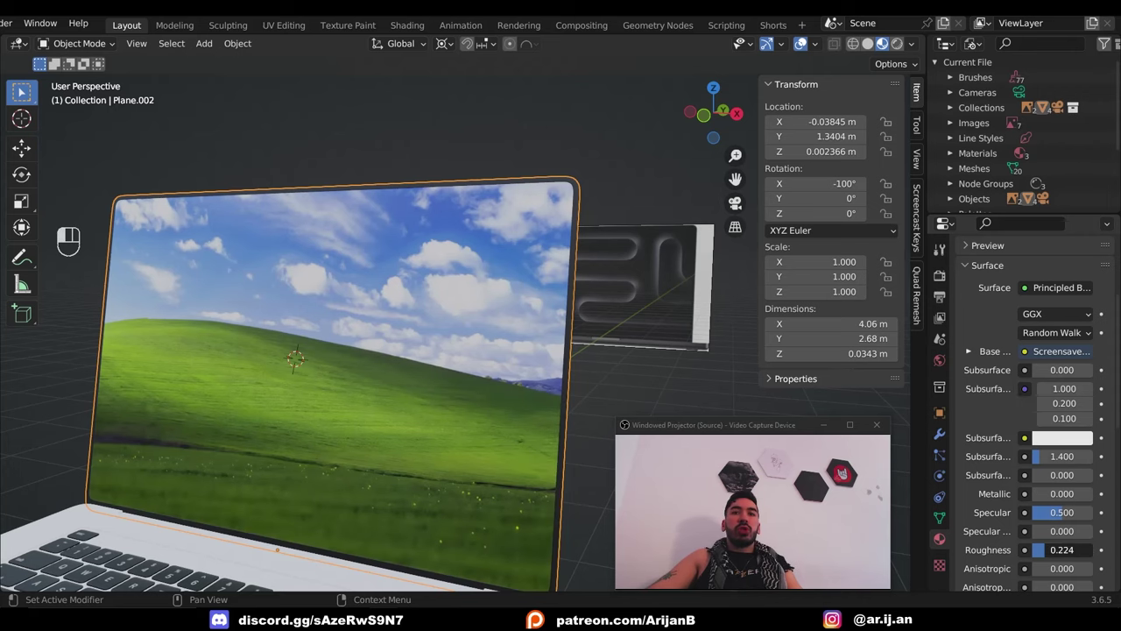
left_click_drag(1040, 550, 1032, 549)
middle_click_drag(561, 394, 552, 441)
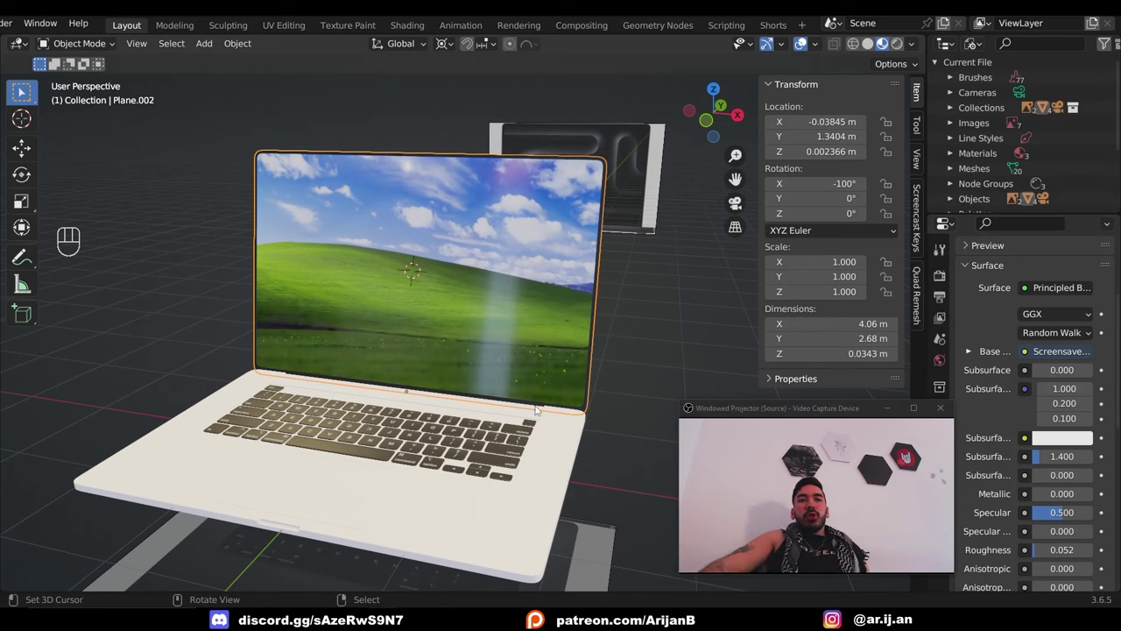
scroll(371, 192, "down", 1)
middle_click_drag(371, 192, 533, 275)
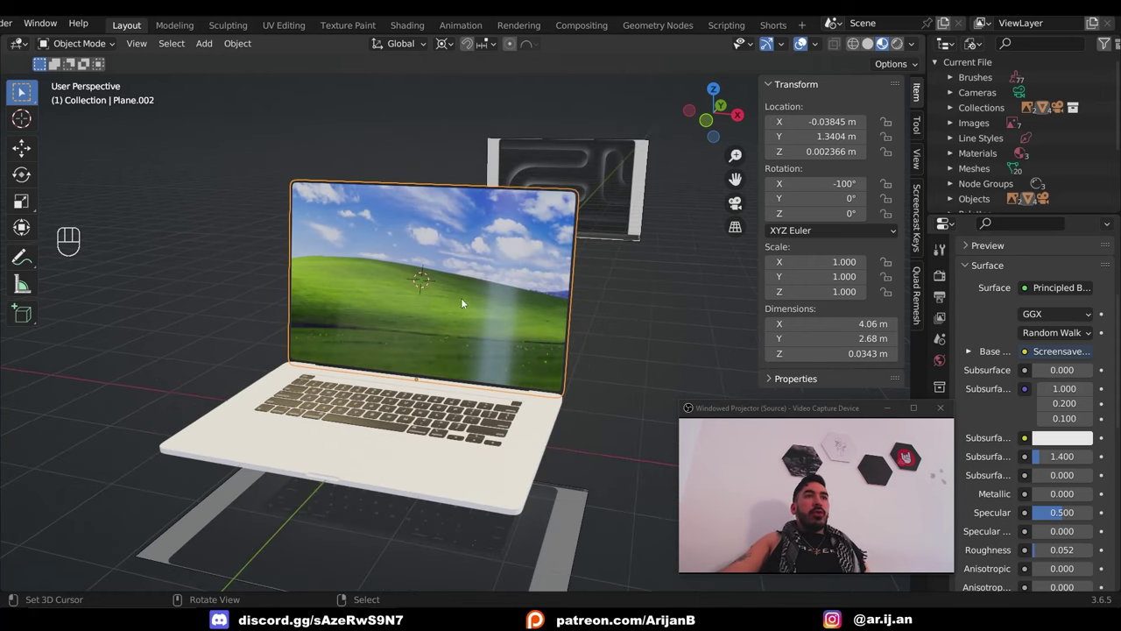
middle_click_drag(462, 327, 423, 308)
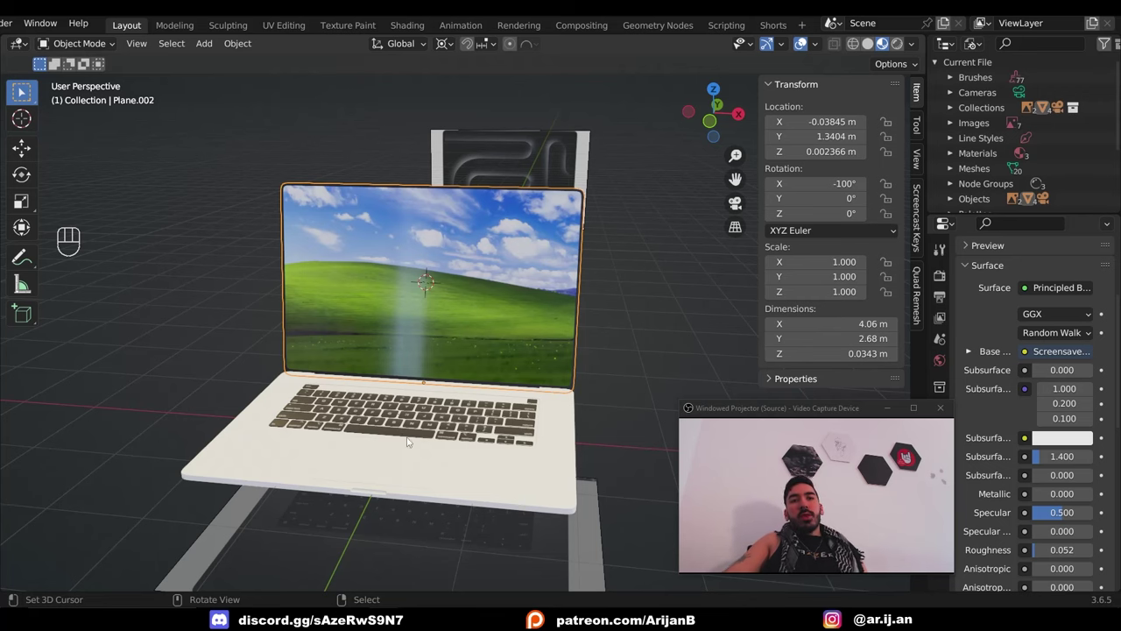
Assign the Black material to the laptop body and set its Metallic to 1.0.
left_click(967, 337)
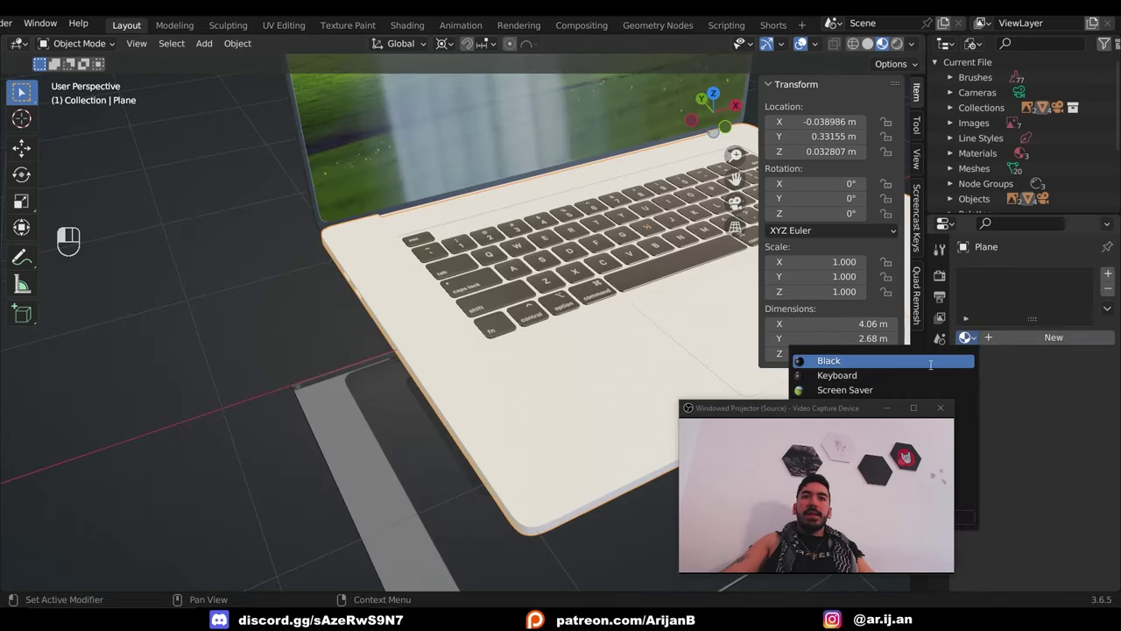
left_click(931, 361)
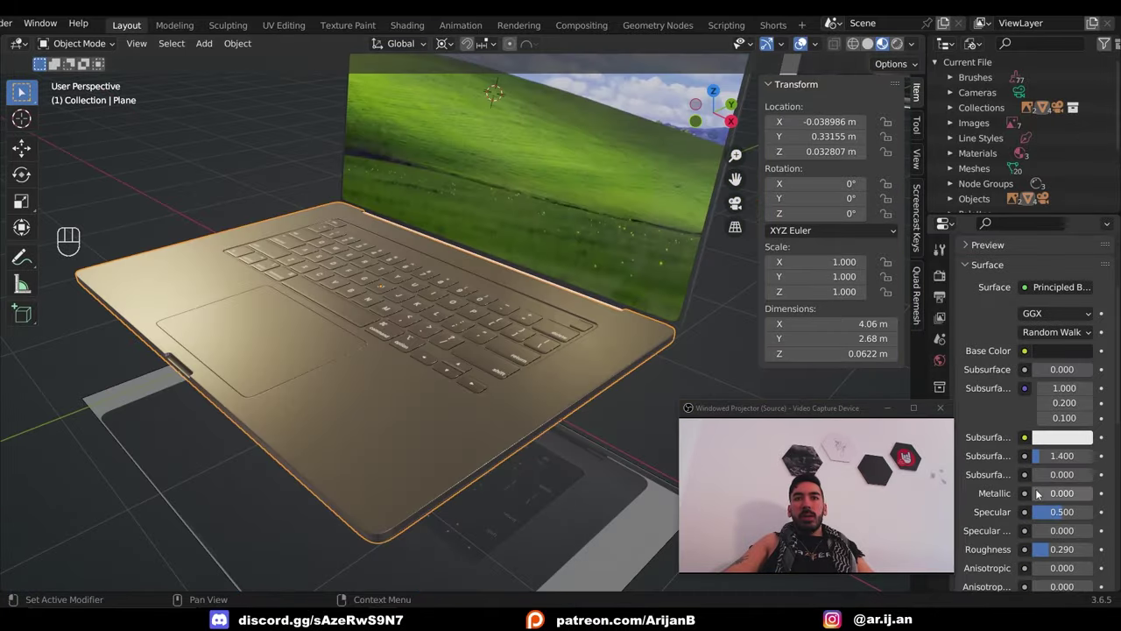
left_click_drag(1039, 495, 1094, 495)
middle_click_drag(421, 385, 585, 393)
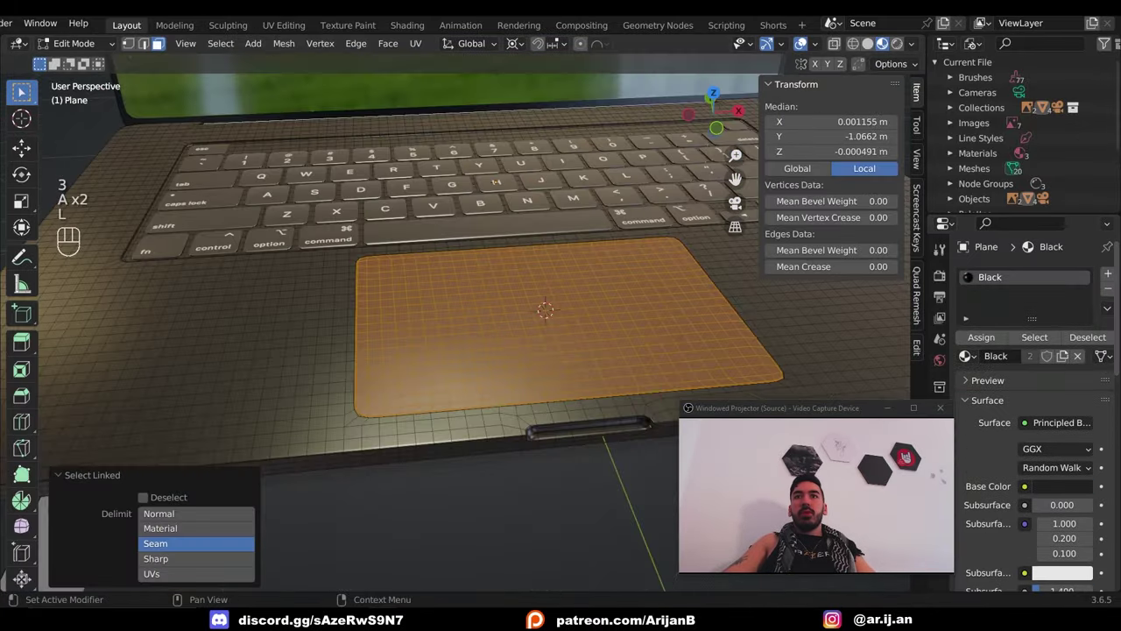
Give the trackpad a new Touchpad material in its own slot, with lowered roughness.
left_click(1107, 273)
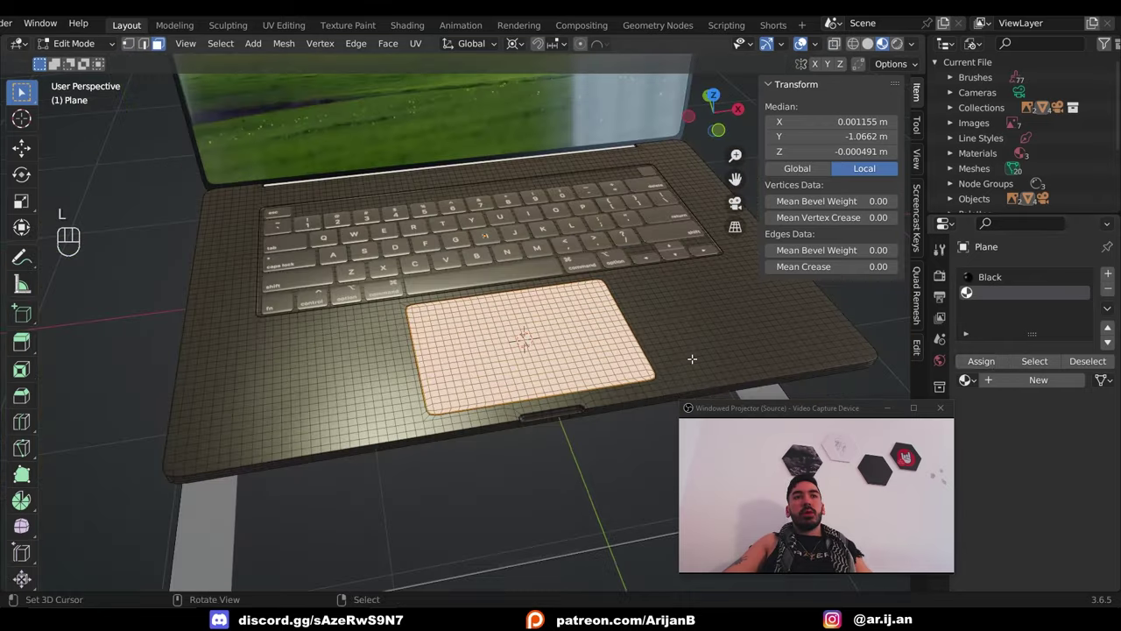
key("Tab")
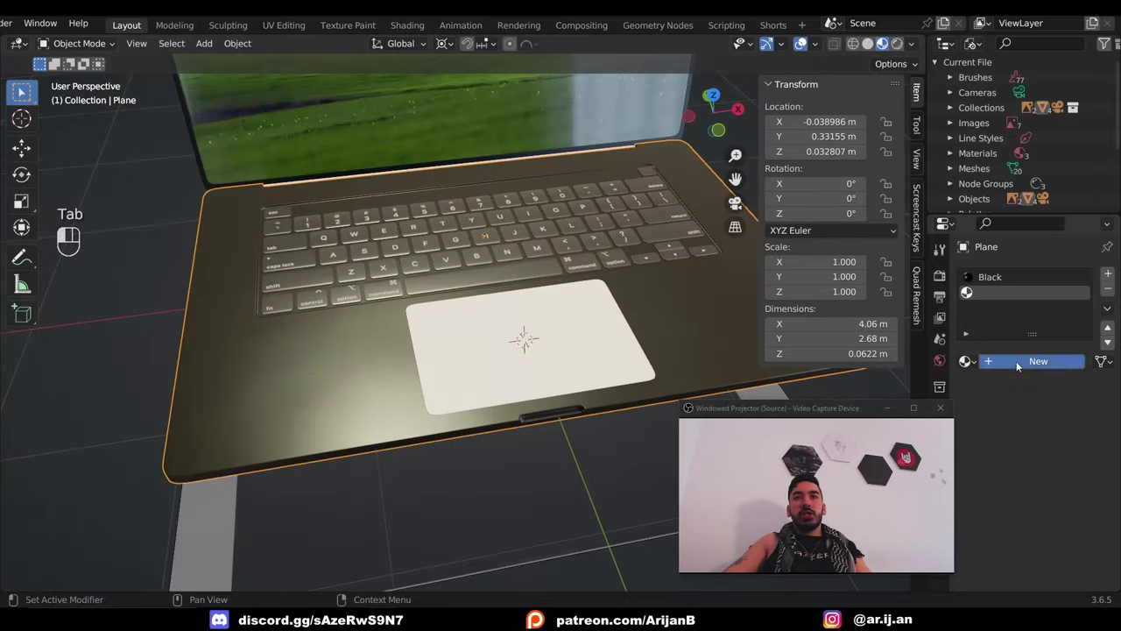
left_click(1016, 361)
left_click(1058, 492)
middle_click_drag(497, 374, 591, 257)
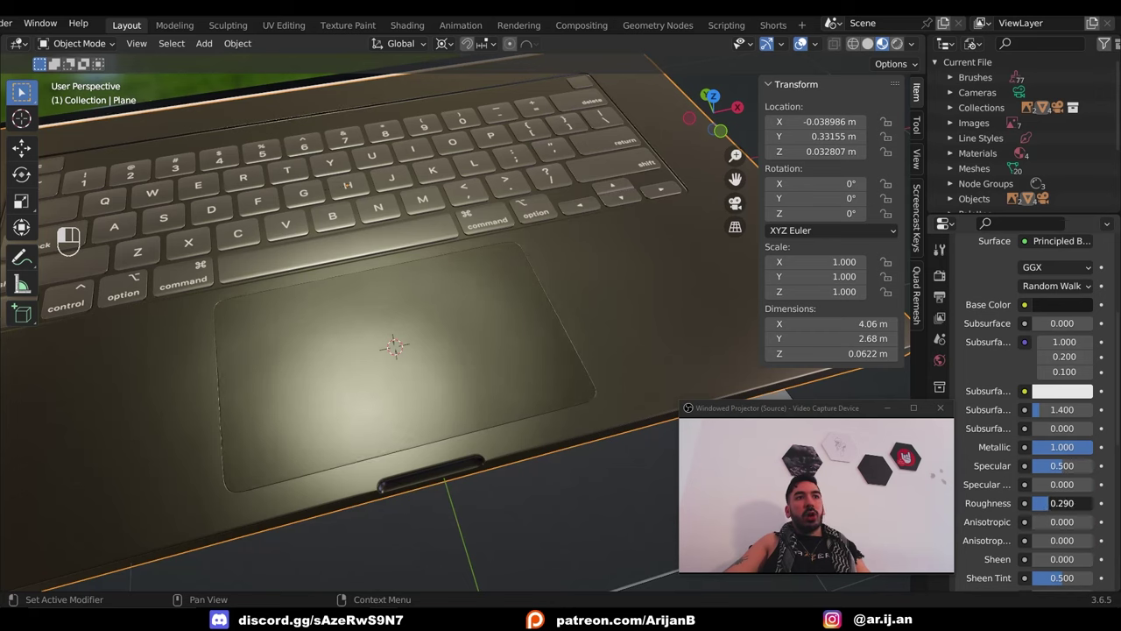
left_click_drag(1062, 503, 1069, 503)
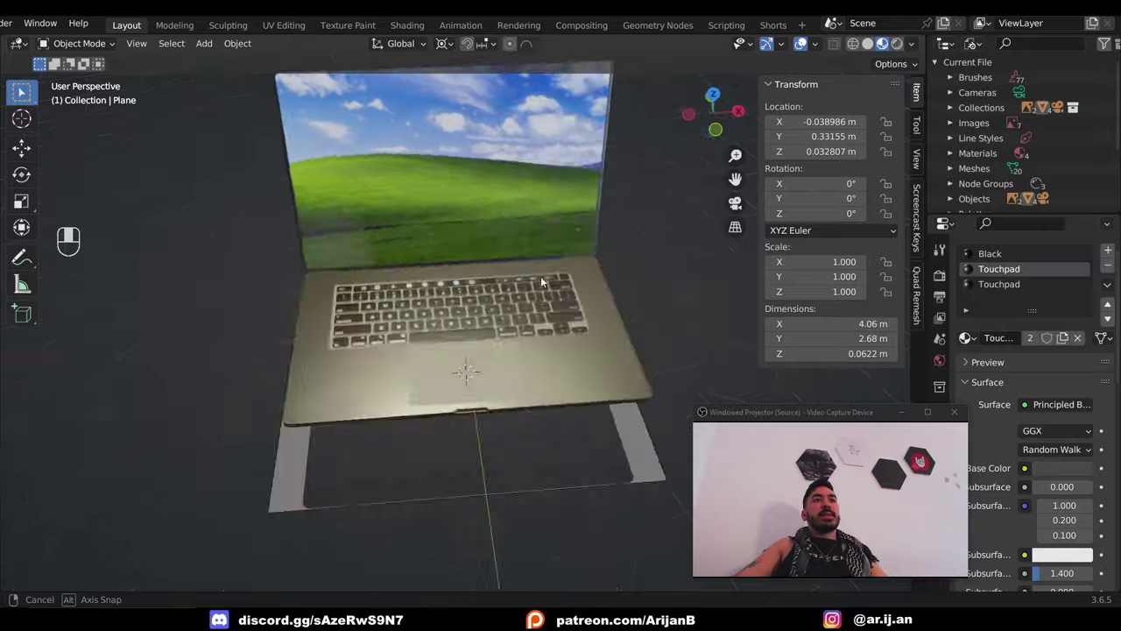
middle_click_drag(569, 280, 575, 308)
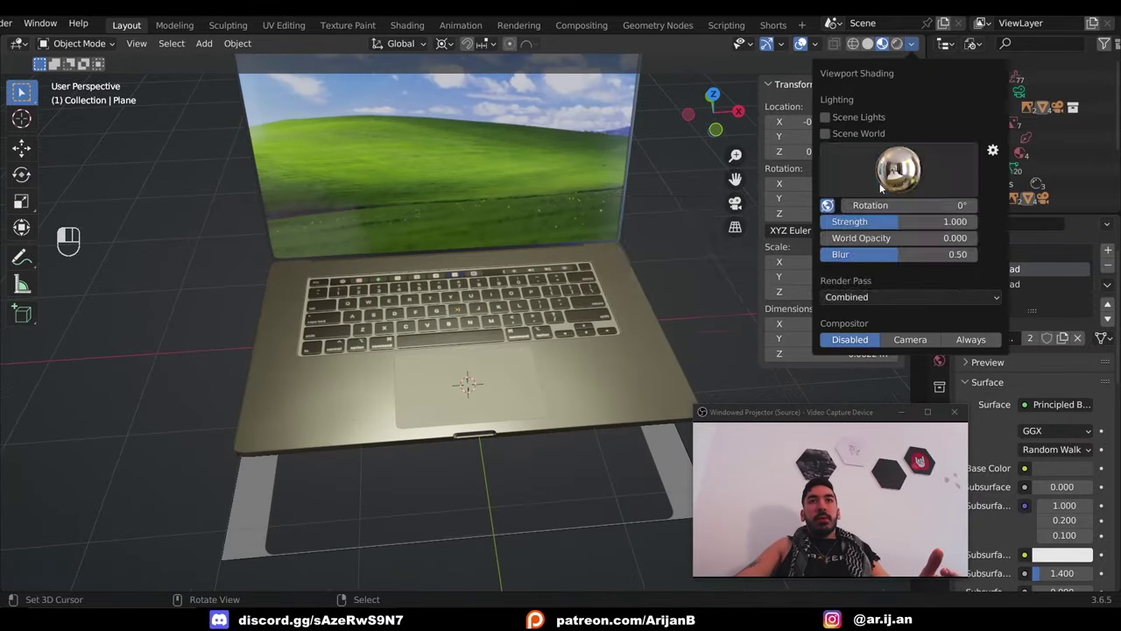
Light the viewport preview with the third HDRI environment.
left_click(899, 169)
left_click(725, 223)
scroll(507, 284, "down", 5)
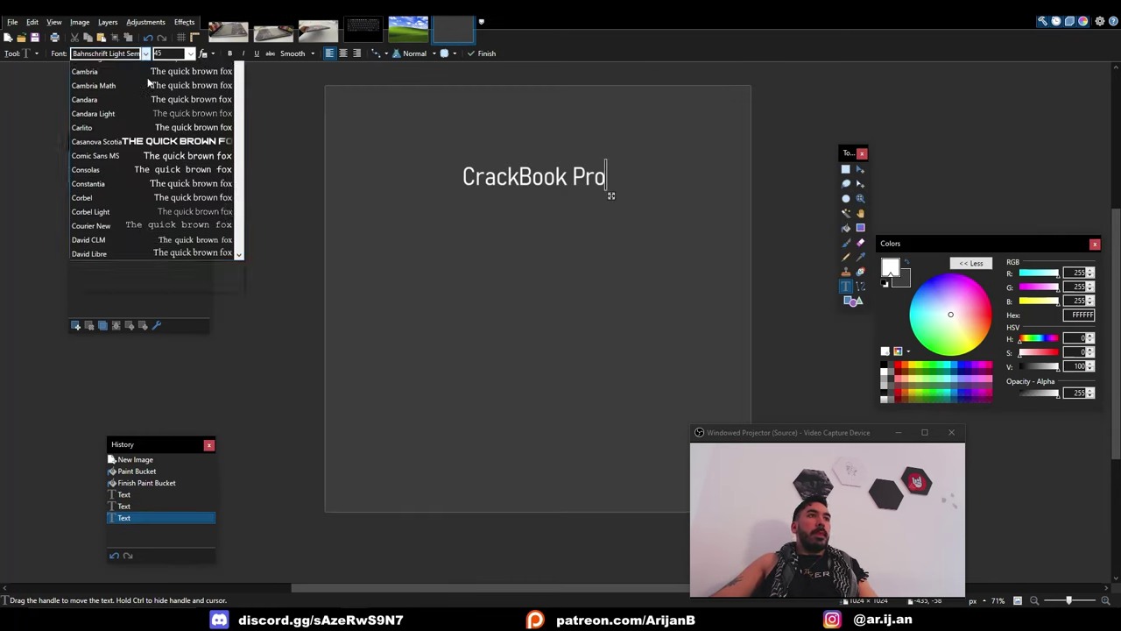
Change the CrackBook Pro title's font, then bring up options for the first pipe clipart image.
scroll(176, 165, "up", 4)
left_click(176, 165)
left_click(146, 54)
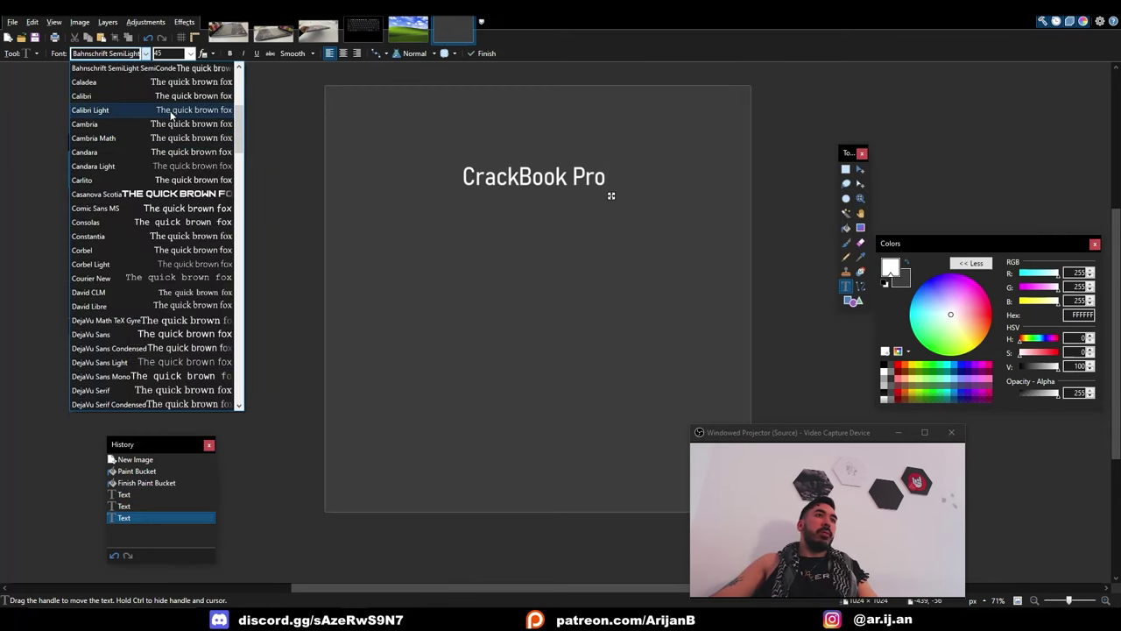
left_click(171, 117)
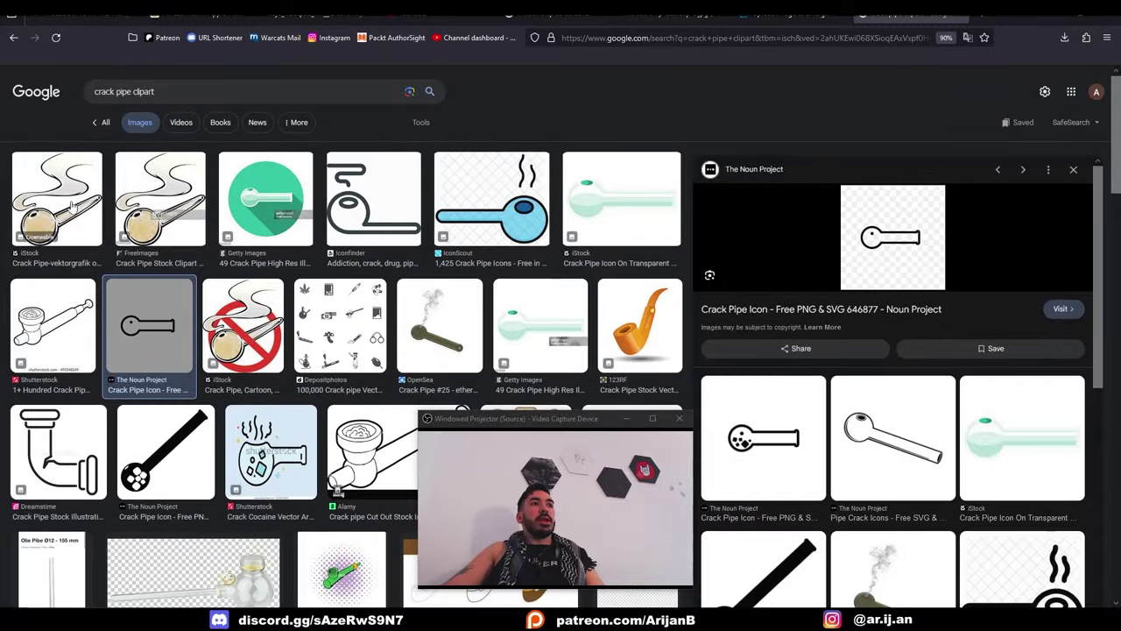
left_click(73, 205)
right_click(944, 335)
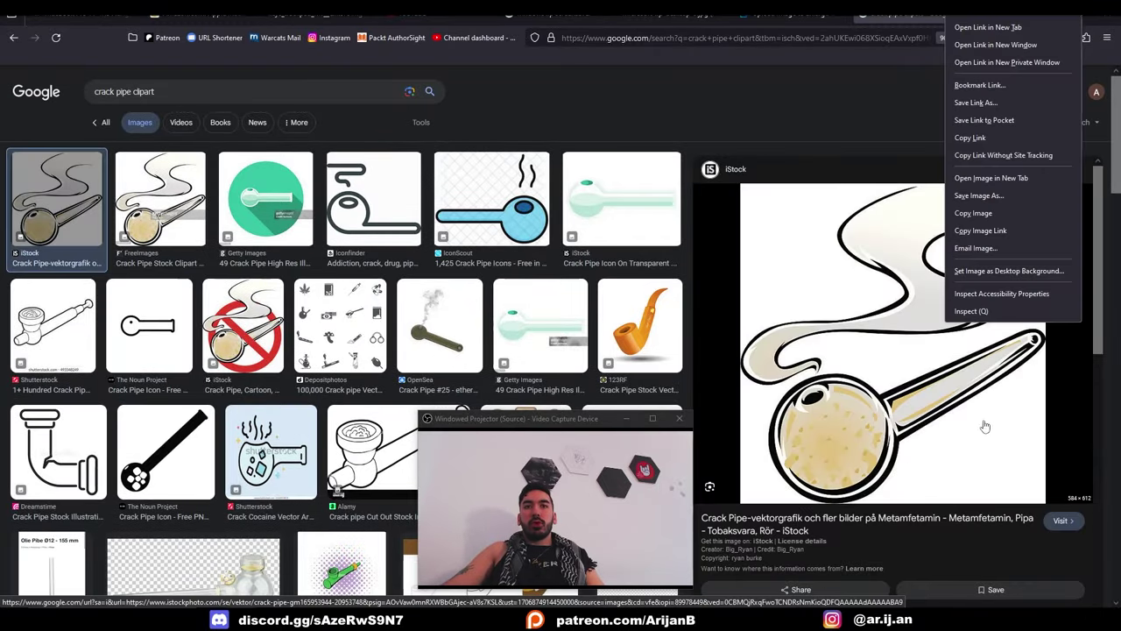
Bring the pipe clipart into Paint.NET, clear the bowl area and flatten the layers onto the background.
left_click(981, 219)
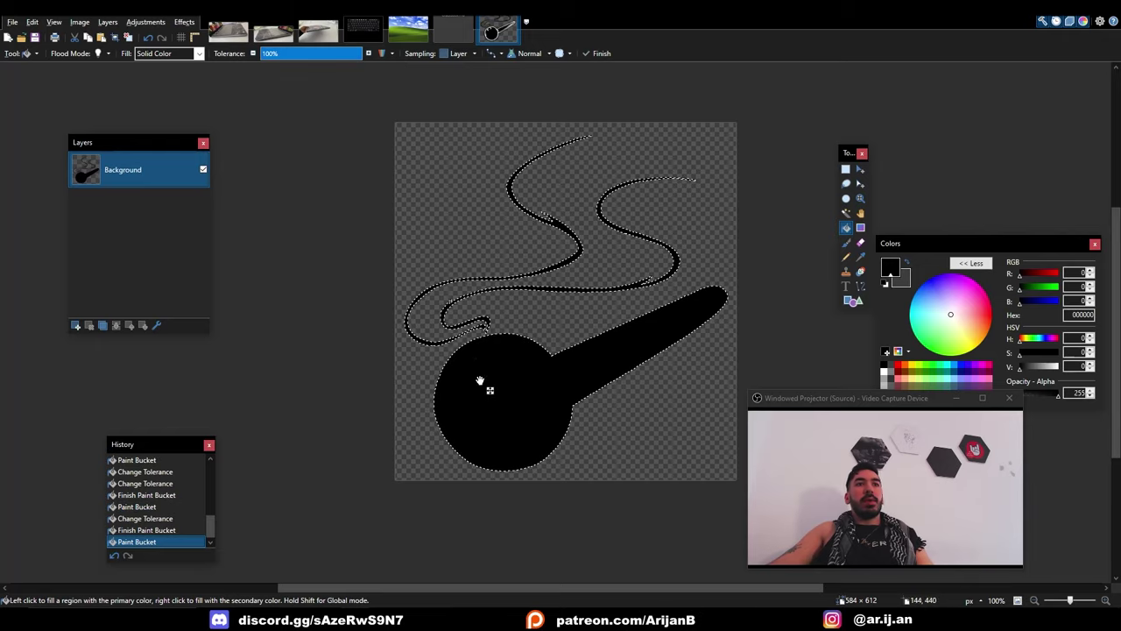
key("ctrl+a")
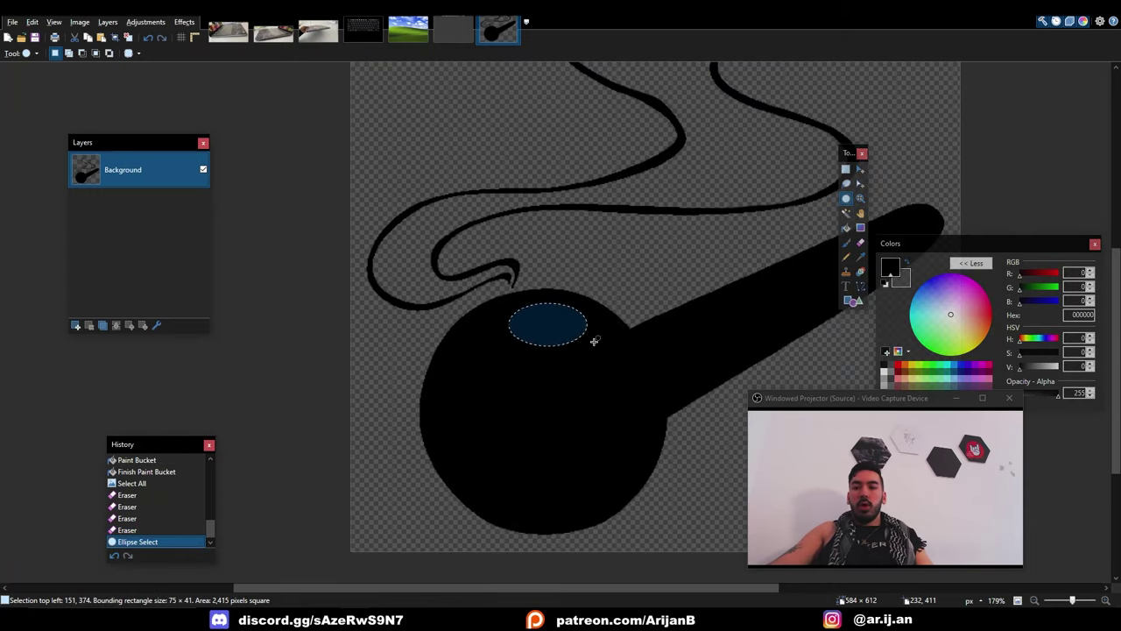
key("Delete")
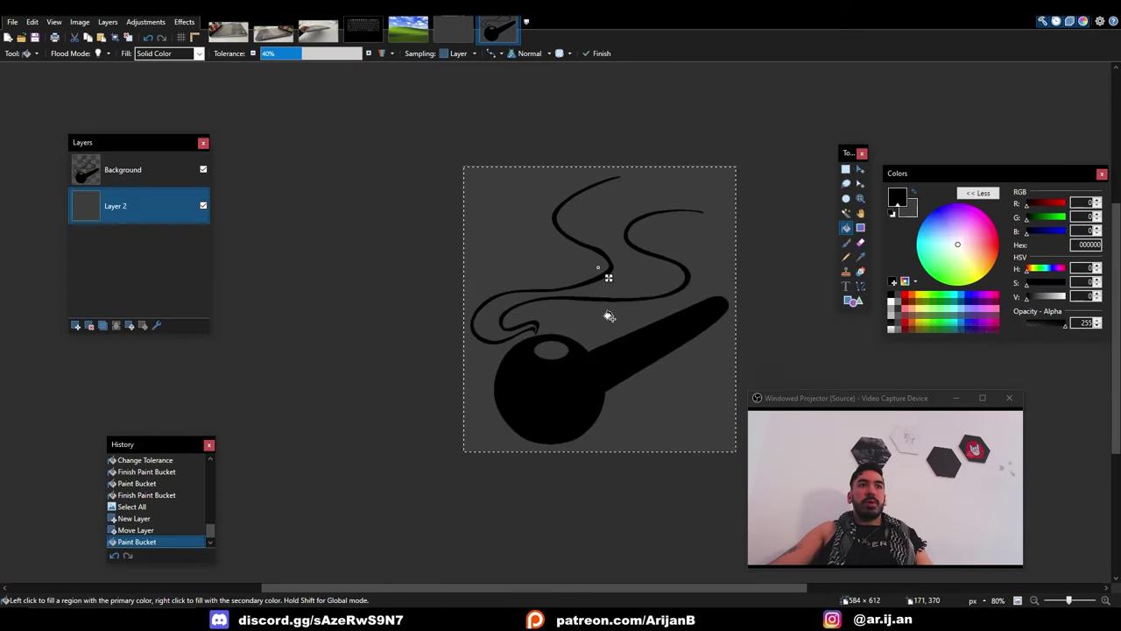
scroll(541, 293, "down", 3, "ctrl")
key("ctrl+a")
key("ctrl+shift+f")
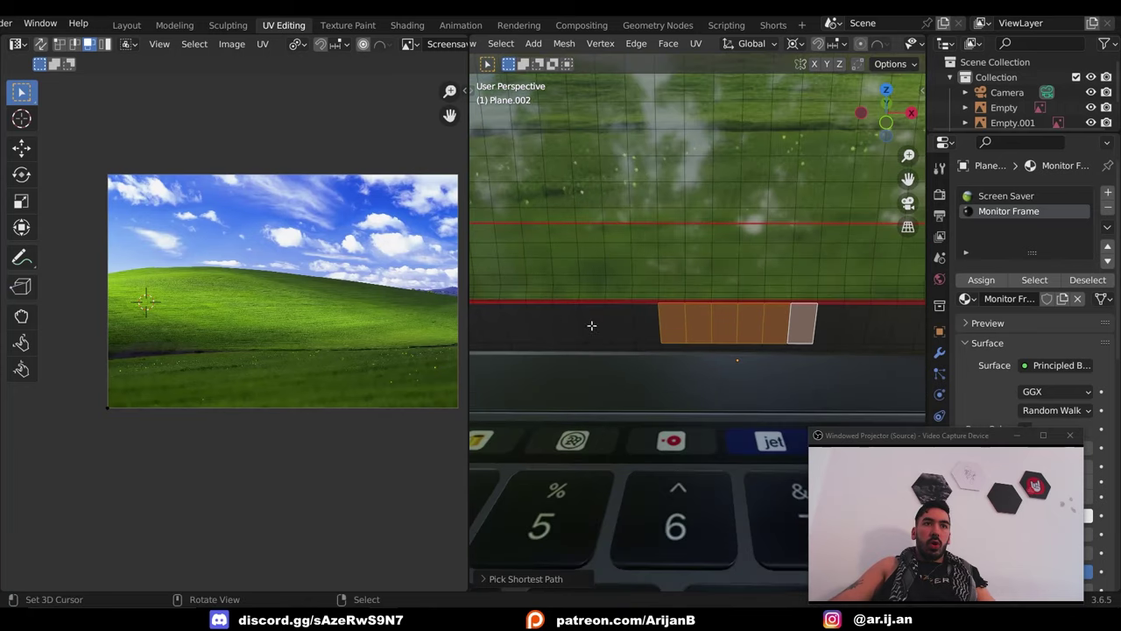
Select the bezel strip below the screen, unwrap it, and link CrackBook.png into Base Color.
left_click(548, 321)
left_click(895, 328, "ctrl")
scroll(701, 326, "down", 4)
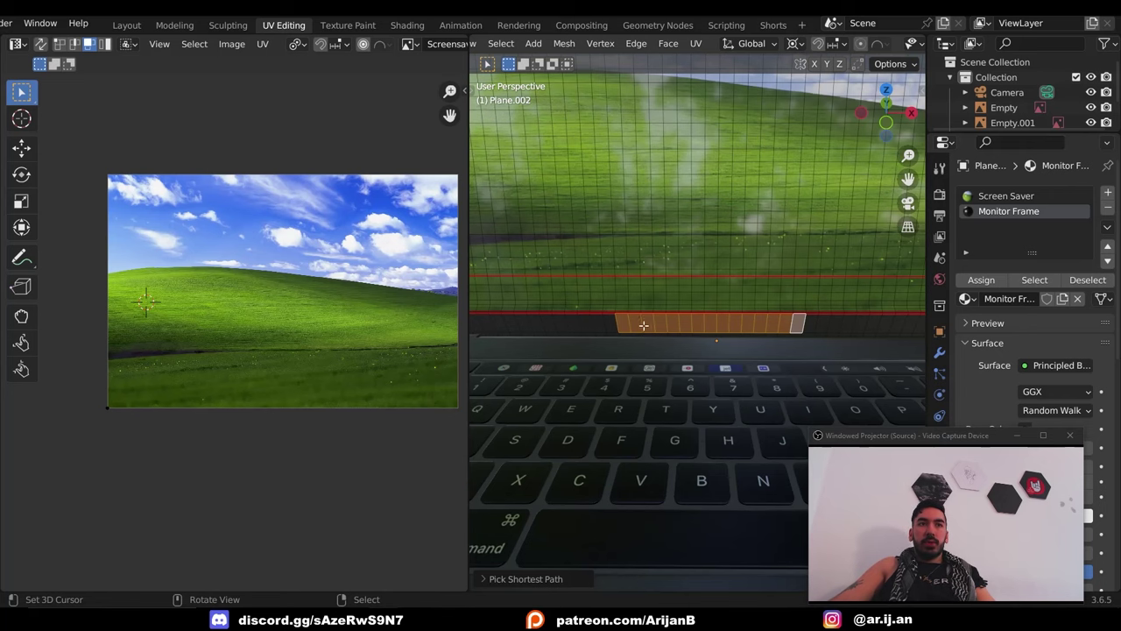
key("u")
left_click(555, 341)
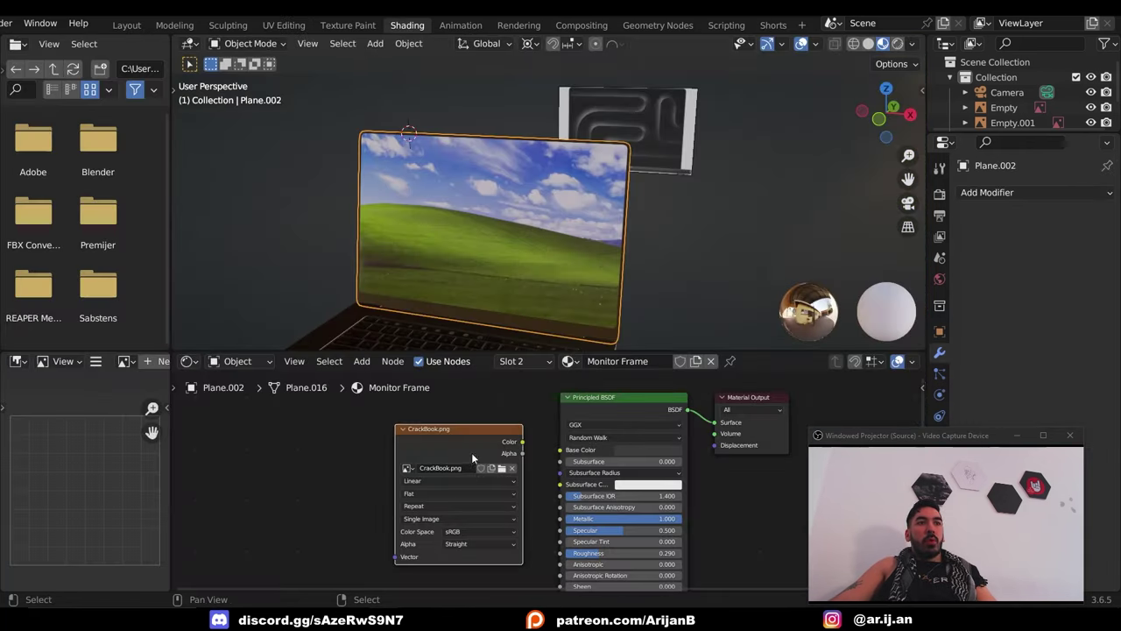
left_click_drag(472, 458, 462, 453)
left_click_drag(557, 449, 560, 450)
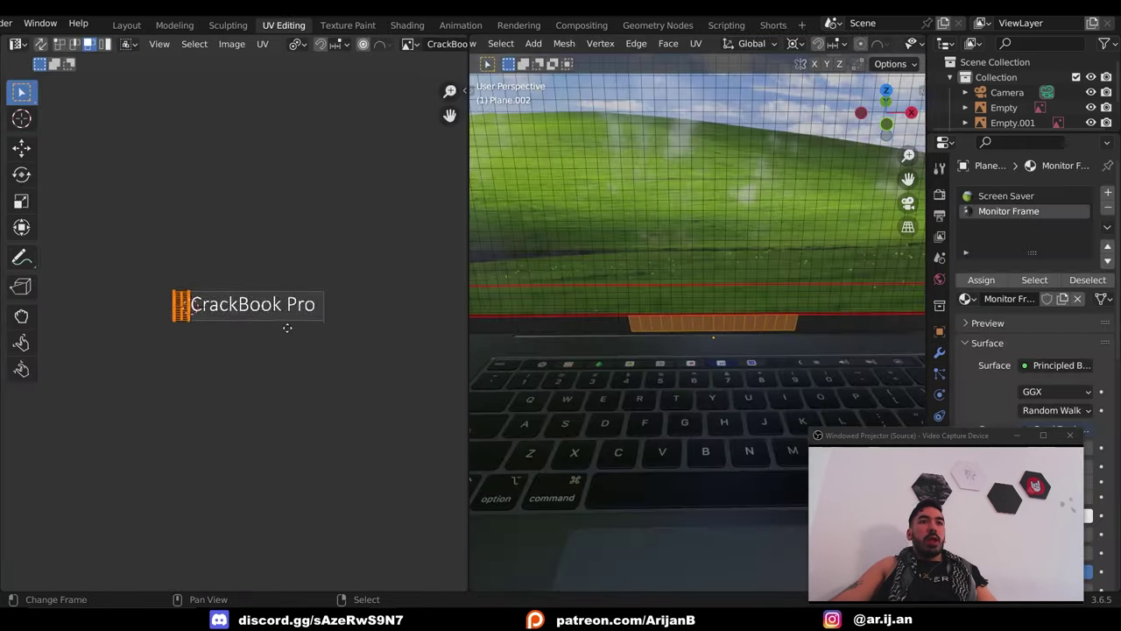
Rotate the strip's UVs 90 degrees, then move and scale them over the CrackBook Pro text.
scroll(290, 321, "up", 2)
type("r90")
key("Return")
key("g")
left_click(298, 331)
key("s")
left_click(314, 329)
scroll(703, 335, "up", 2)
key("s")
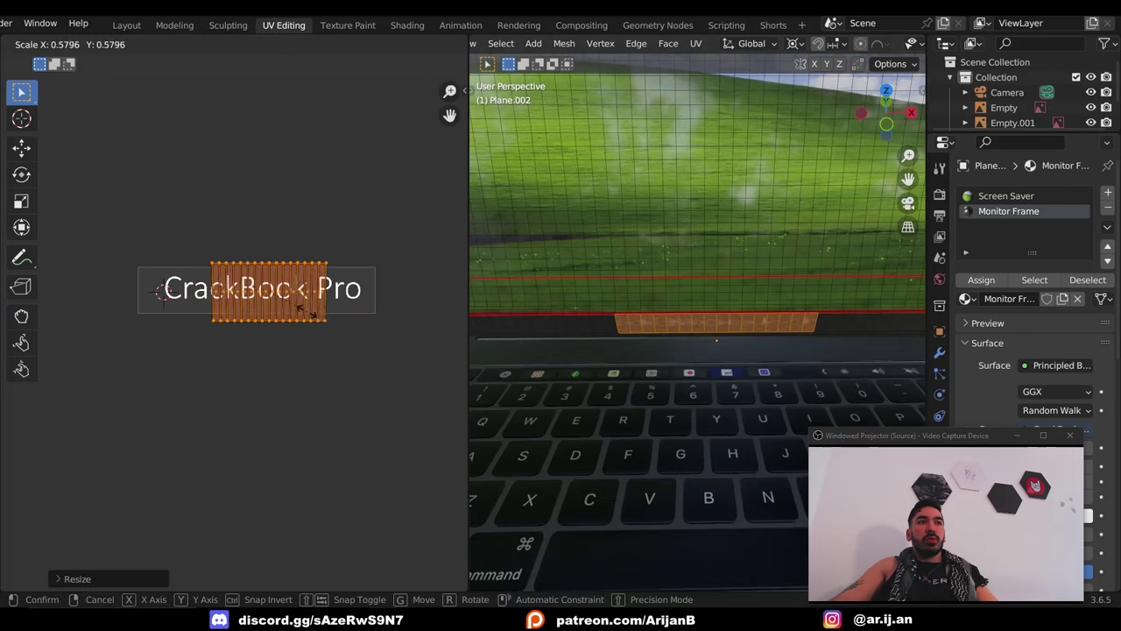
left_click(350, 329)
key("g")
left_click(349, 329)
Leave edit mode and view the CrackBook Pro title on the bezel from above.
key("Tab")
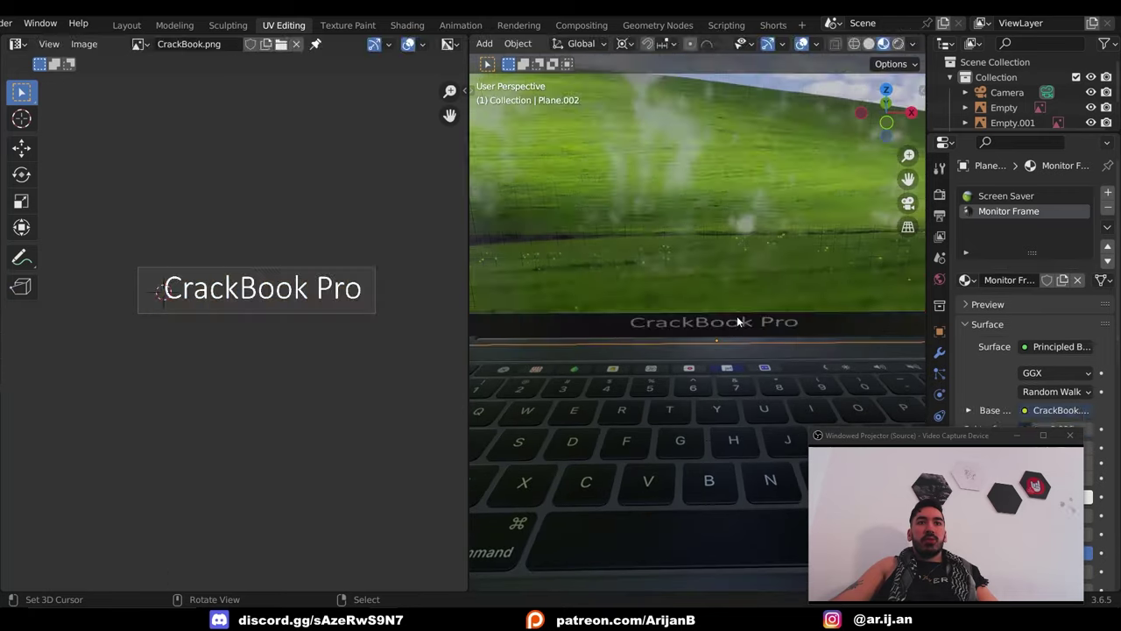
key("Tab")
key("Tab")
middle_click_drag(631, 337, 701, 350)
key("Tab")
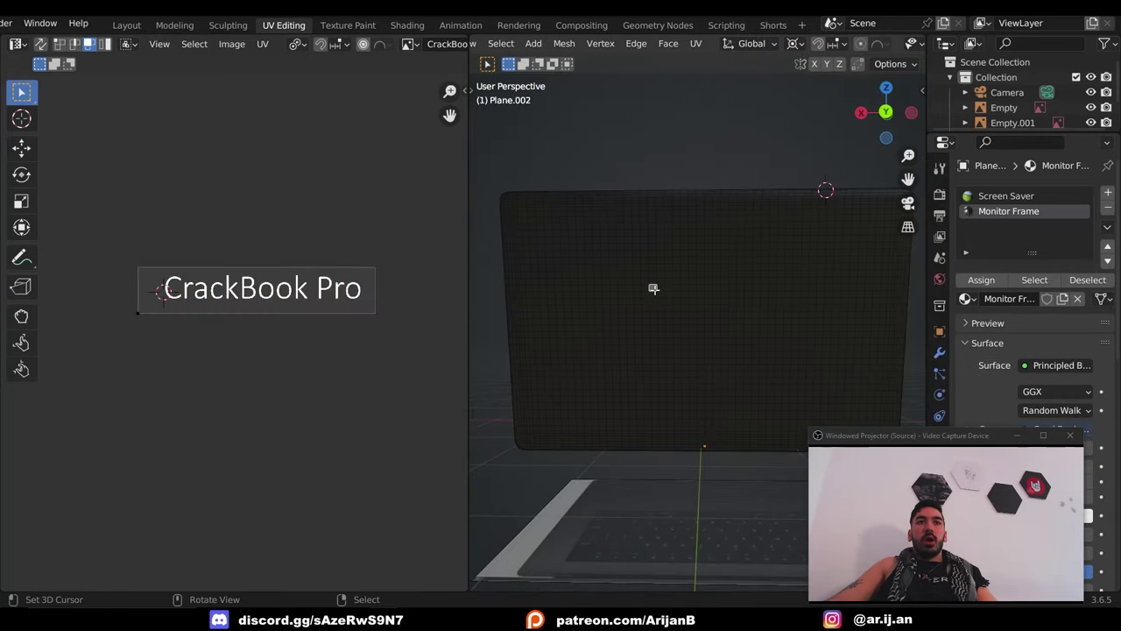
Select the lid-back faces and connect a Logo.png image texture into the shader.
left_click(745, 352, "ctrl+shift")
scroll(714, 331, "up", 2)
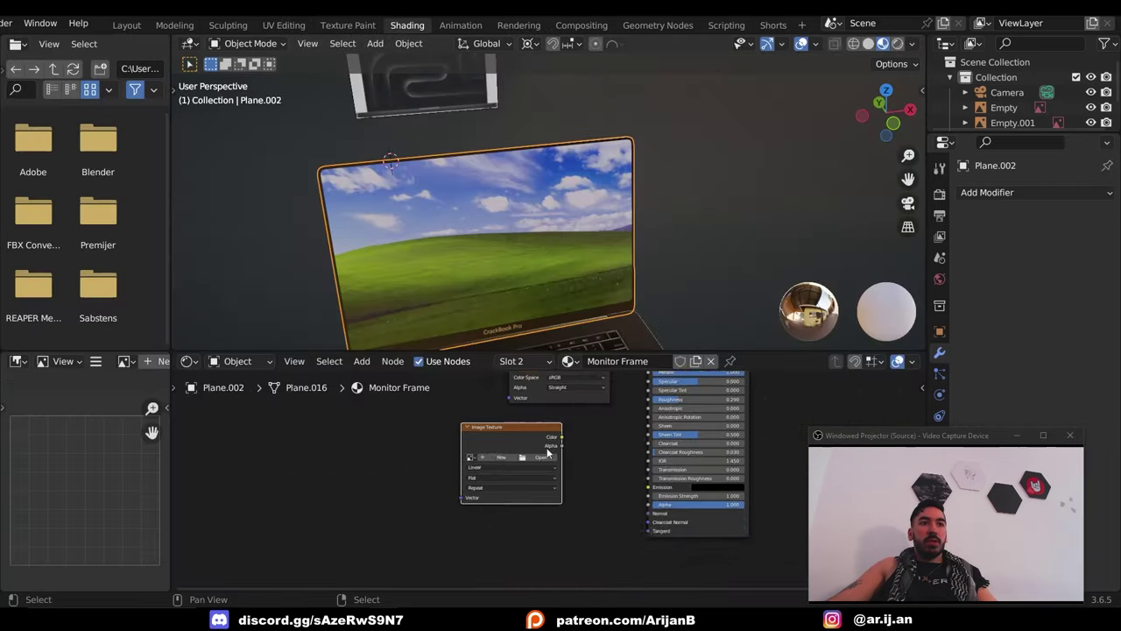
left_click(555, 456)
left_click(554, 455)
double_click(426, 179)
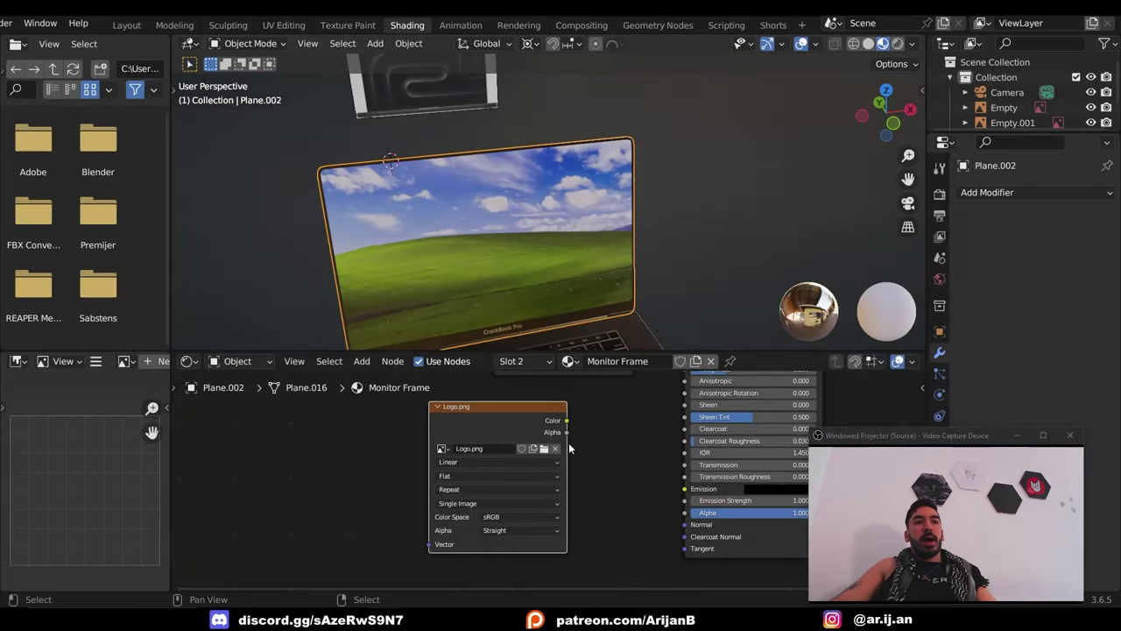
left_click_drag(565, 435, 687, 430)
Add a Crack Pipe material slot, then rotate and scale the UV island over the logo.
key("ctrl+Page_Up")
key("ctrl+Page_Up")
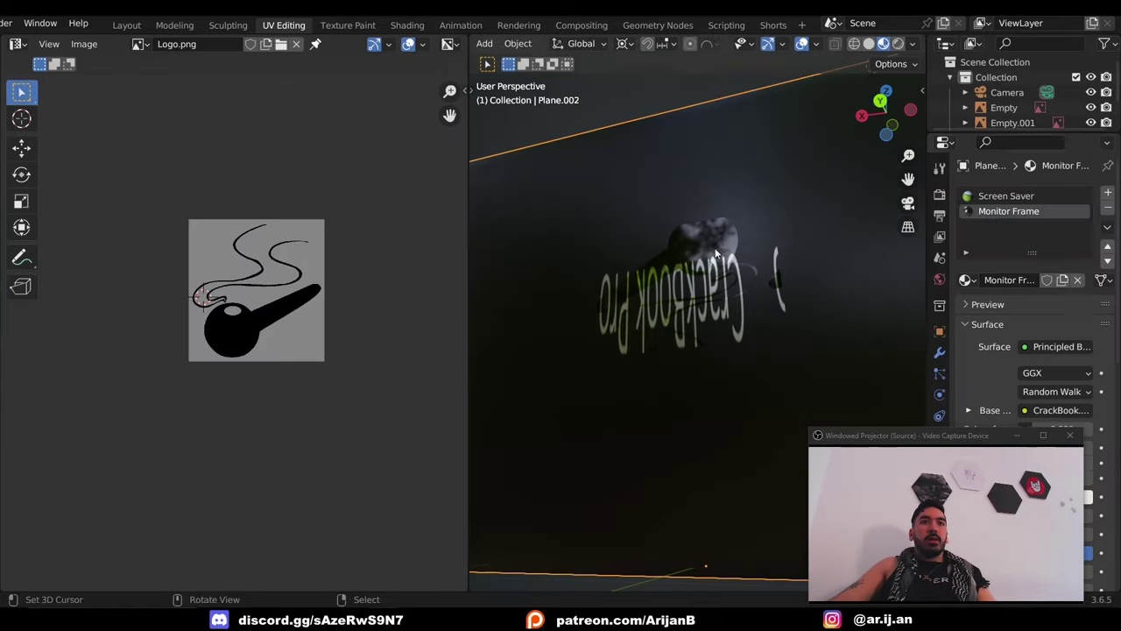
left_click(1109, 192)
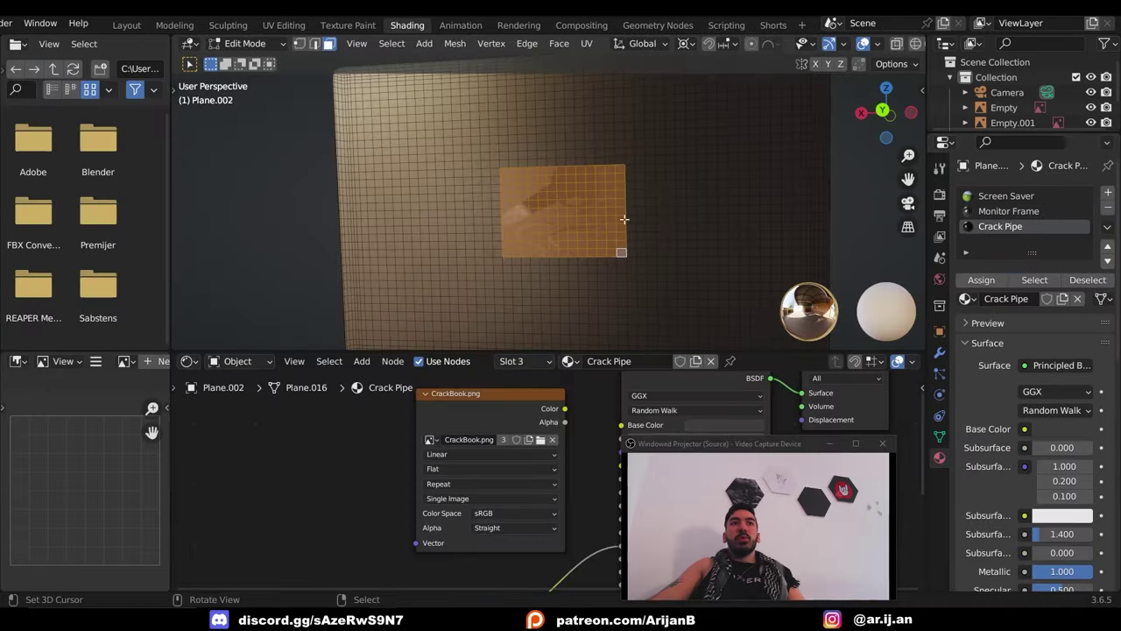
key("ctrl+Page_Up")
key("ctrl+Page_Up")
key("r")
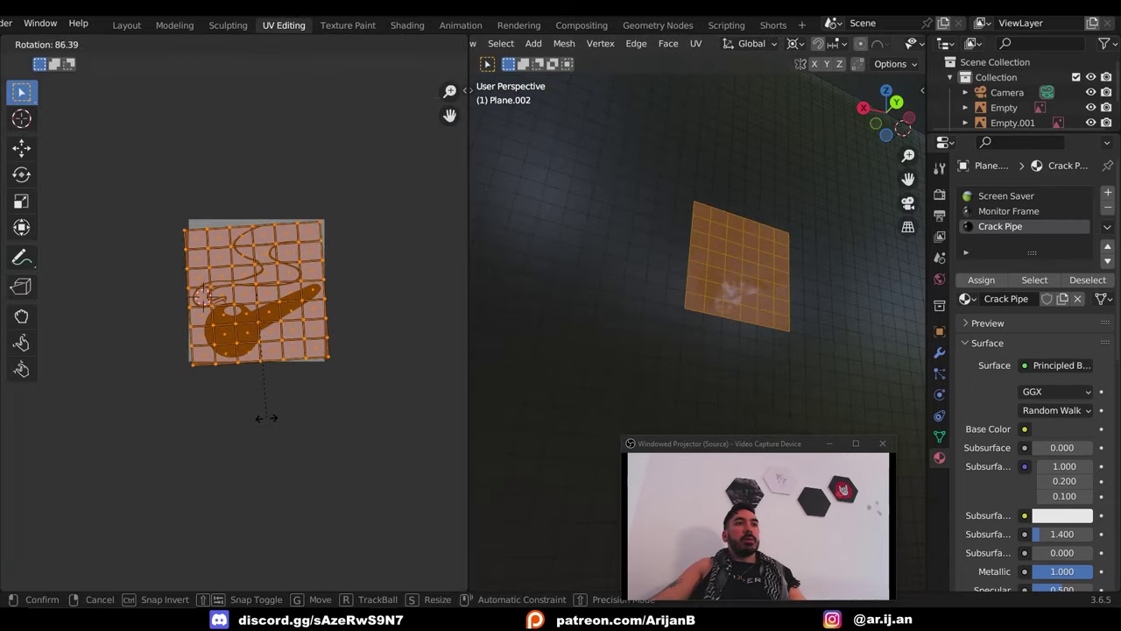
left_click(260, 410)
key("s")
left_click(300, 384)
key("Tab")
middle_click_drag(764, 294, 662, 297)
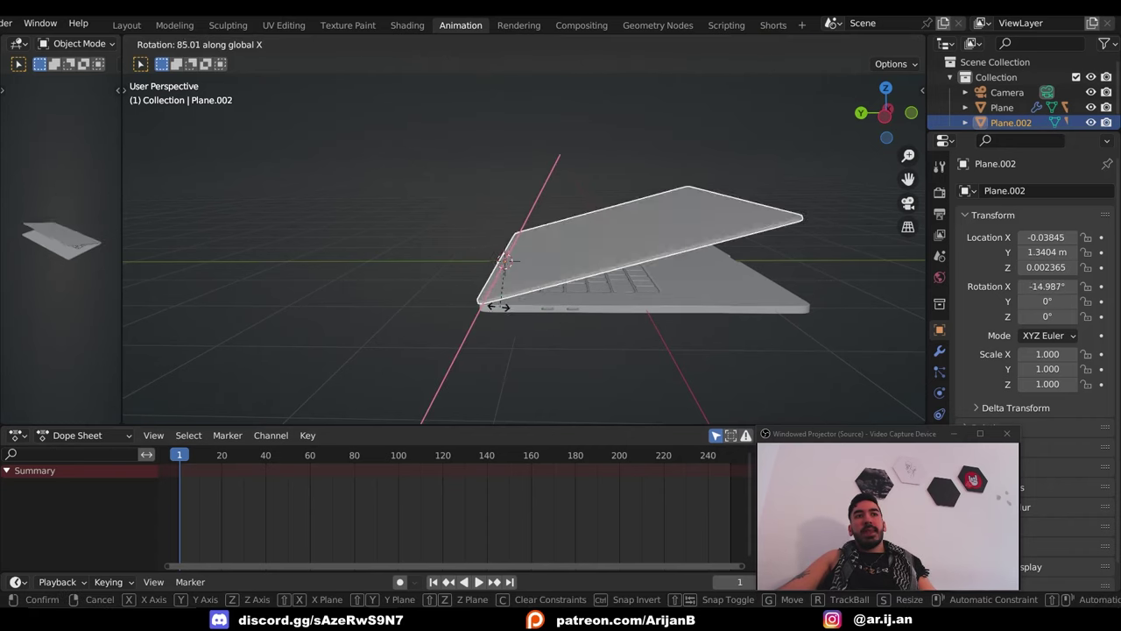
Close the lid, get a low front view of the laptop, and select the lid.
left_click(492, 298)
middle_click_drag(492, 298, 551, 319)
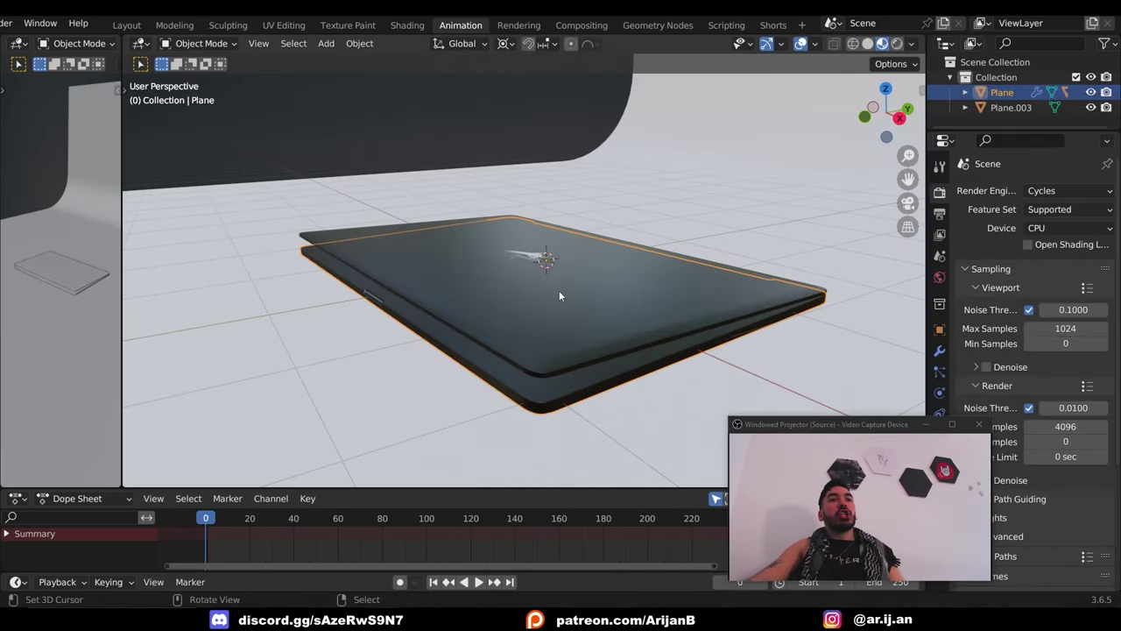
middle_click_drag(560, 296, 596, 295)
left_click(574, 282)
key("shift+z")
key("shift+z")
key("g")
right_click(530, 356)
Keyframe the closed lid at frame 0, rotate it open on X, and key it at frame 100.
key("i")
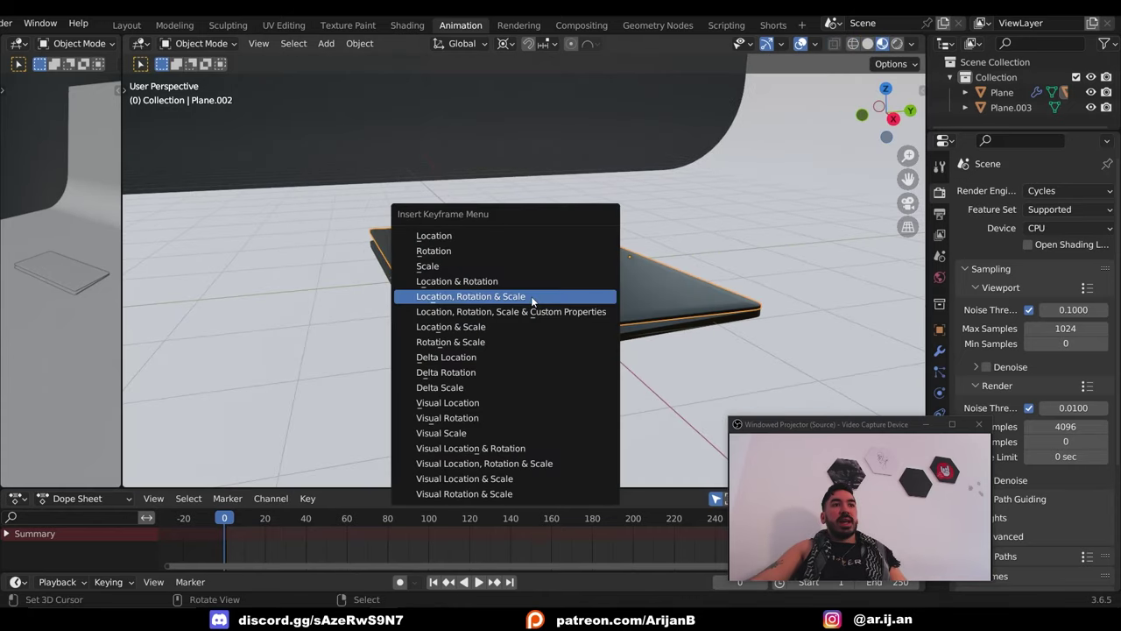
left_click(457, 281)
key("space")
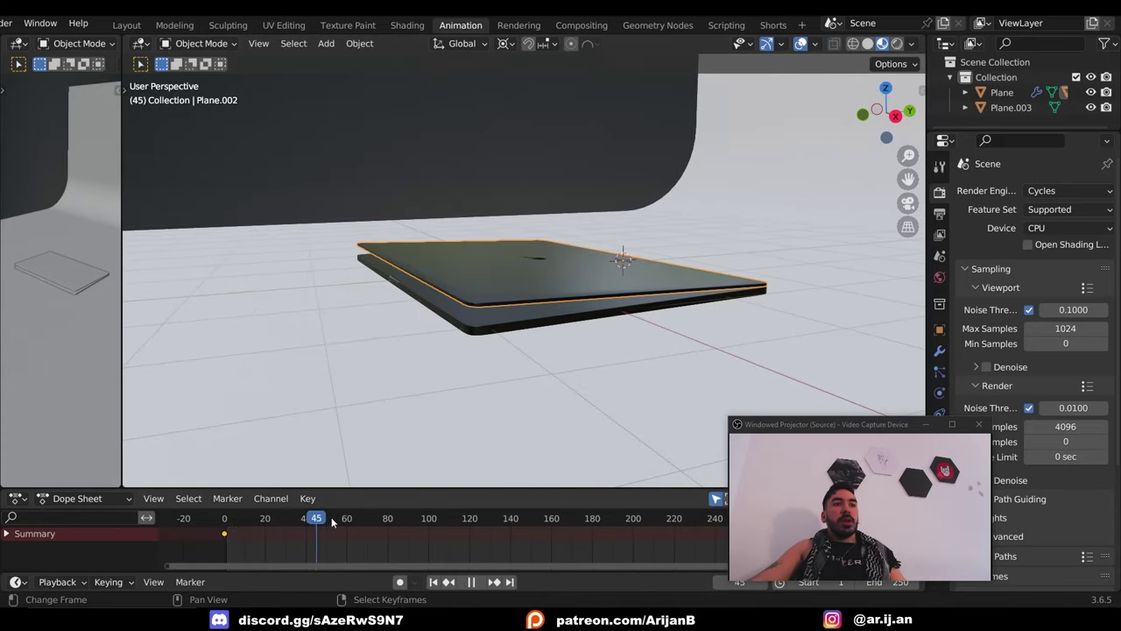
key("r")
key("x")
key("x")
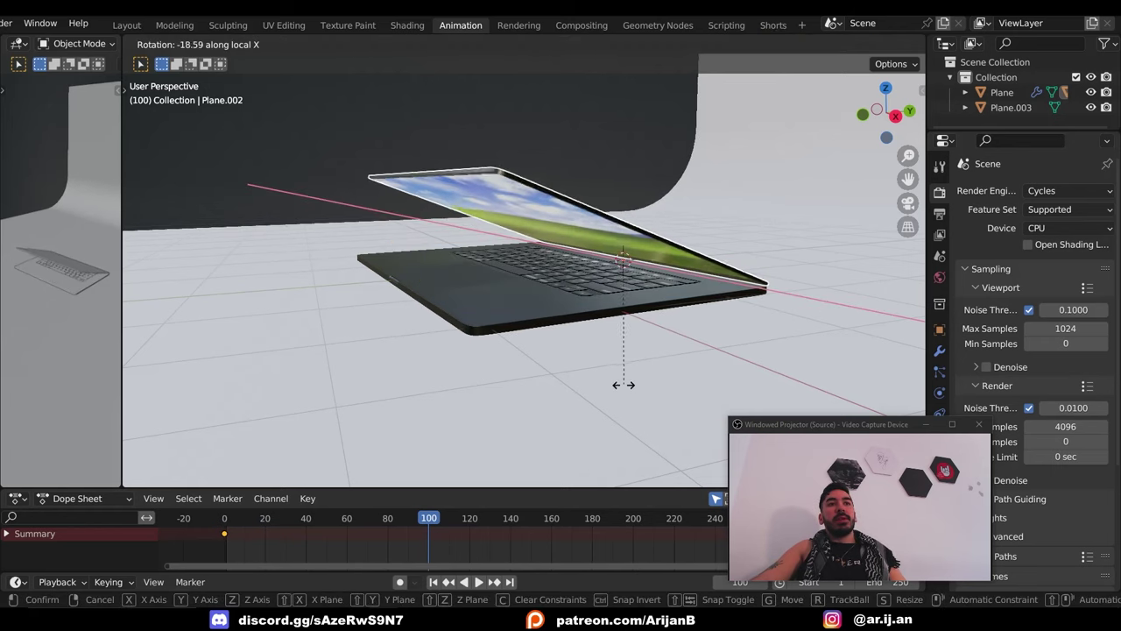
left_click(613, 369)
key("i")
left_click(550, 281)
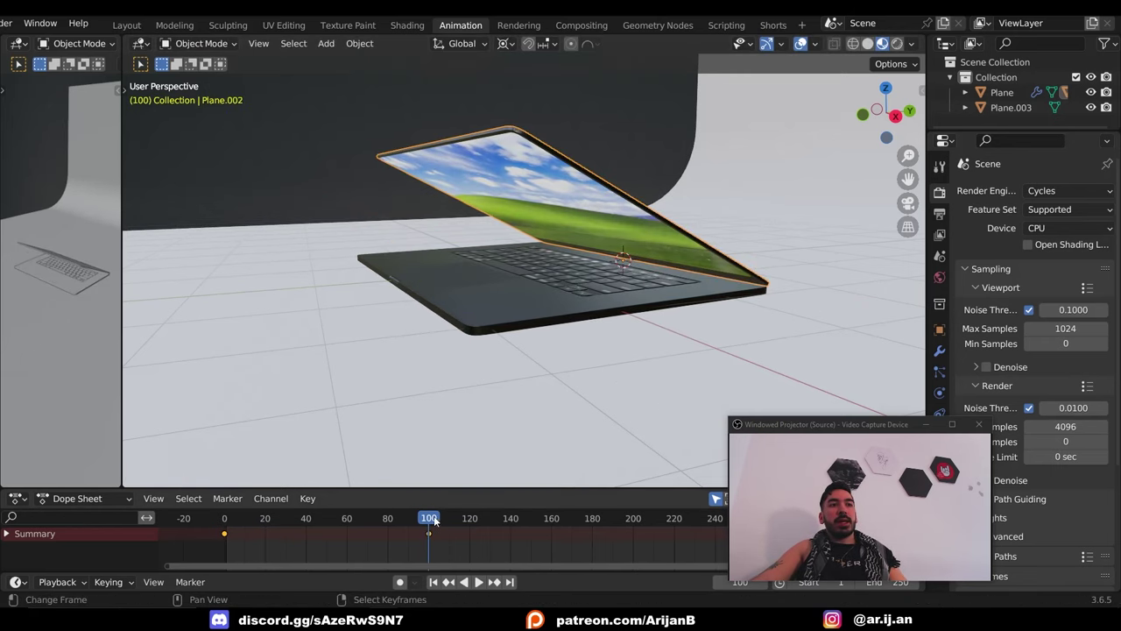
Set the lid keyframes to Linear interpolation.
key("shift+Left")
key("t")
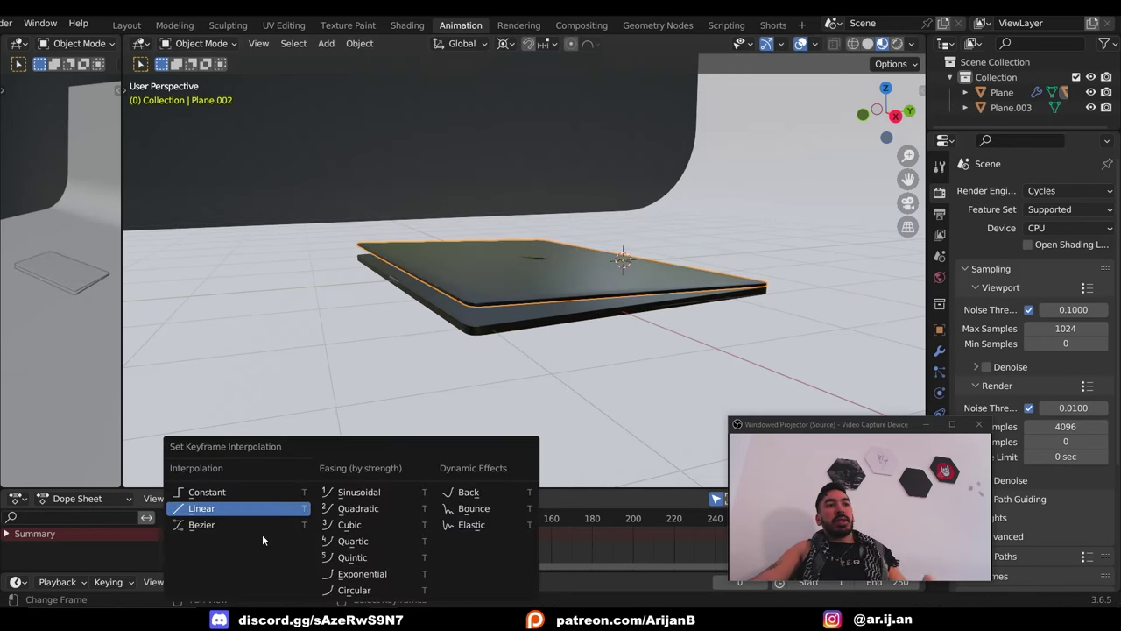
left_click(218, 509)
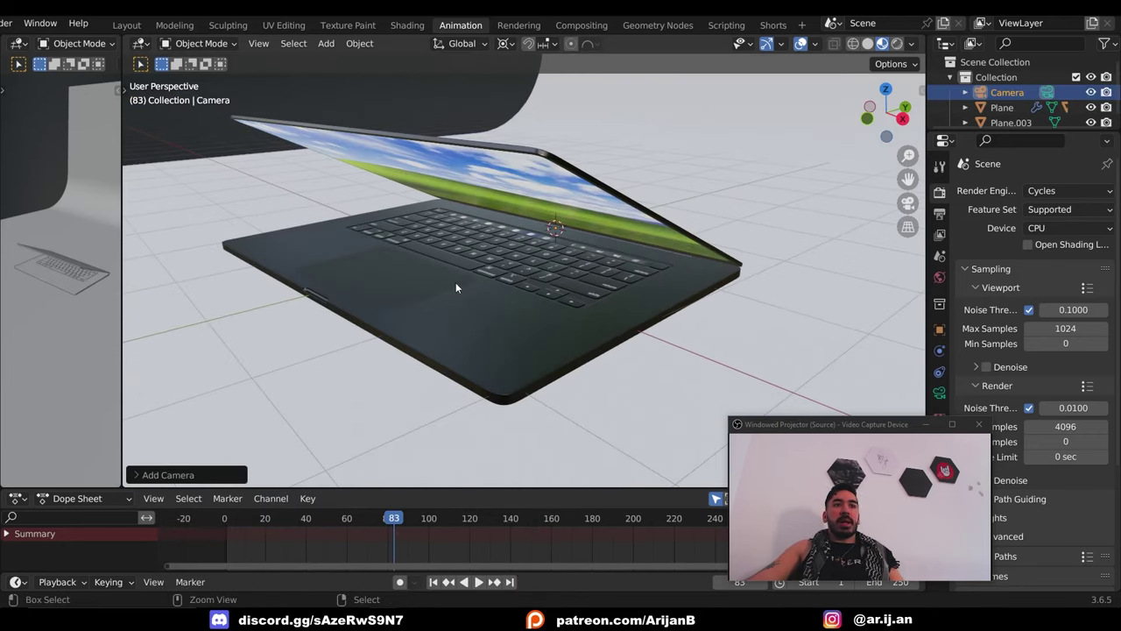
In camera view, enable depth of field with F-Stop 0.8 and focus distance 3.7 m.
key("KP_0")
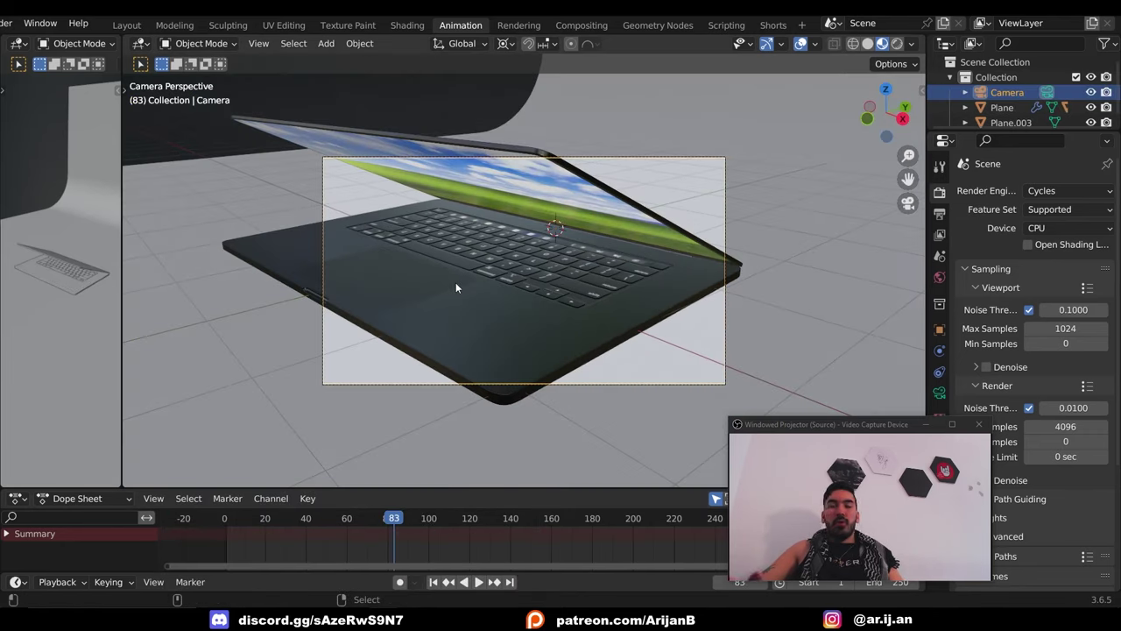
left_click(628, 155)
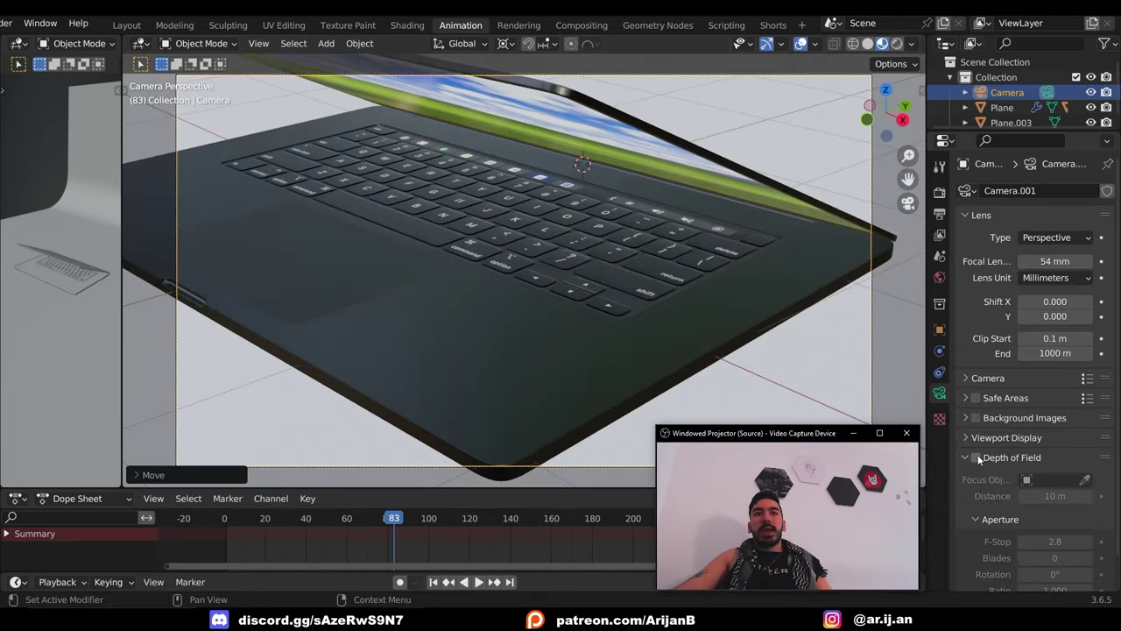
left_click(976, 458)
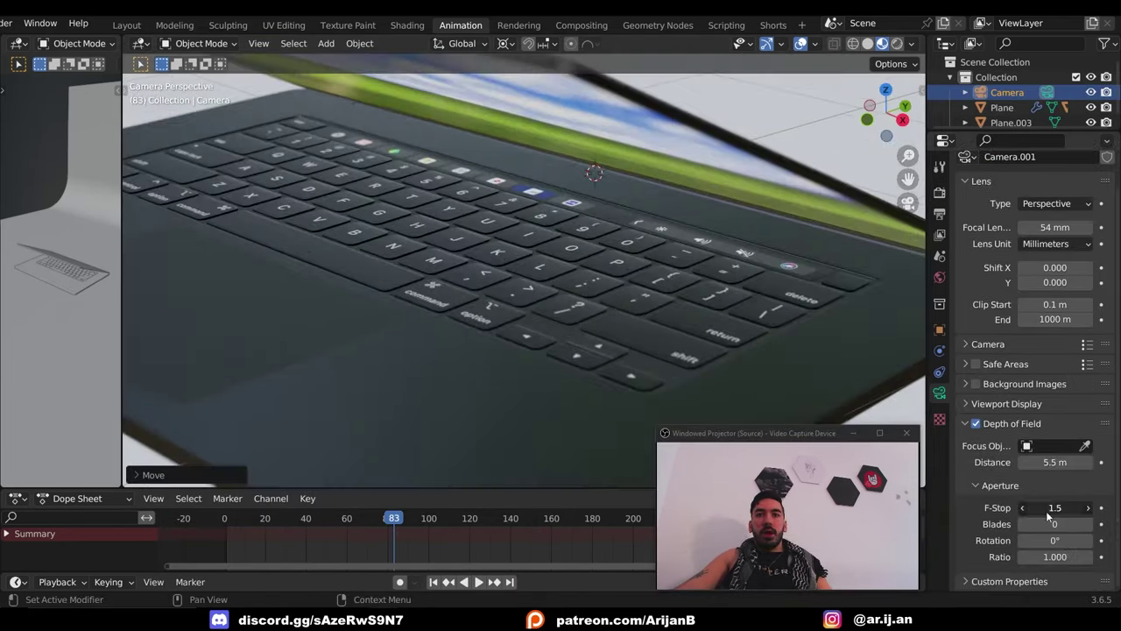
left_click_drag(1055, 507, 1025, 507)
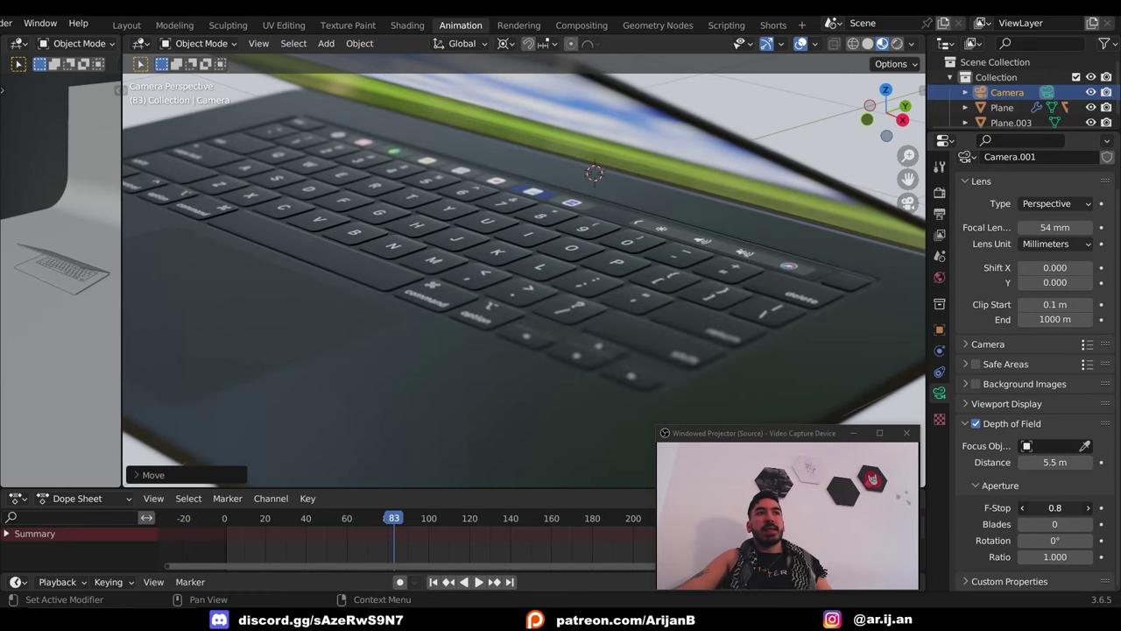
left_click_drag(1055, 461, 1016, 462)
Keyframe focus distance 3.7 m at frame 0 and 4.9 m at frame 40.
left_click(224, 517)
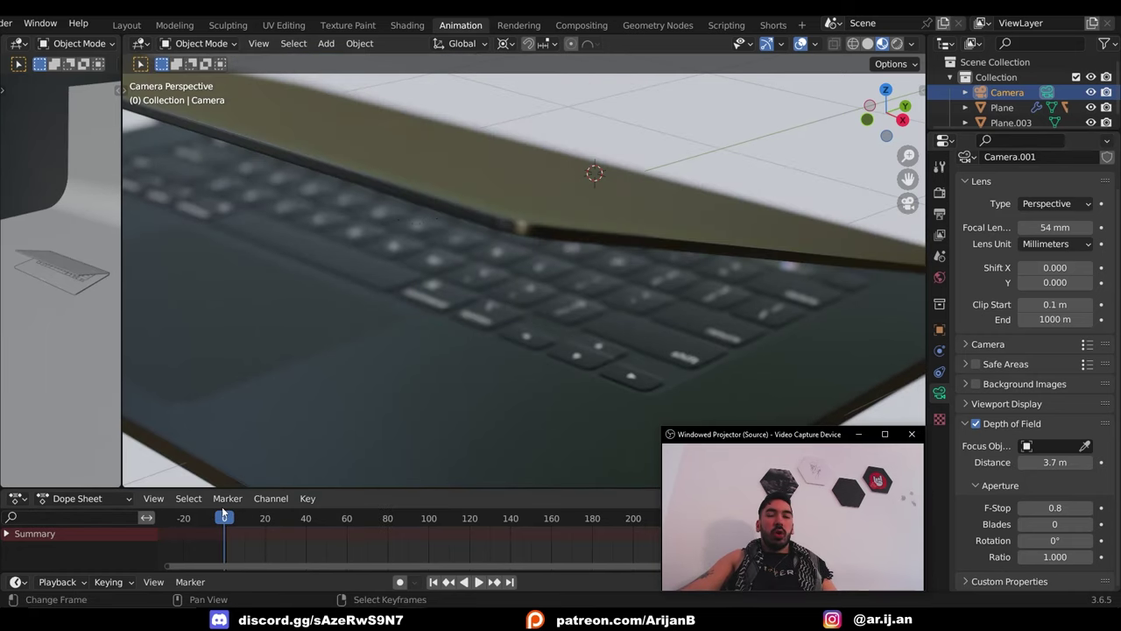
key("i")
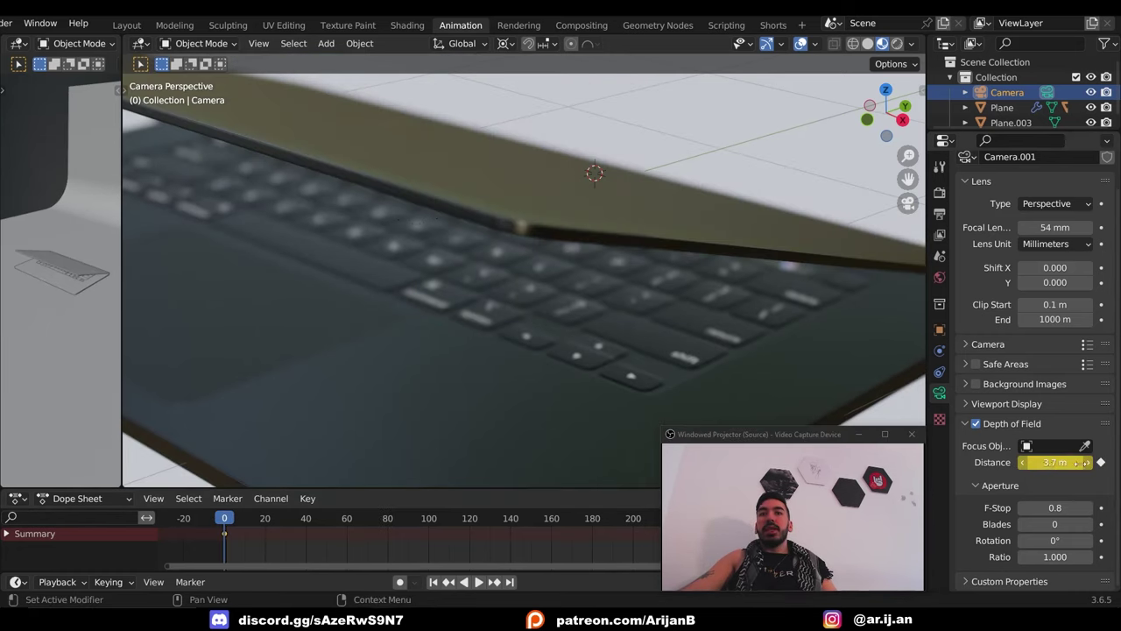
key("Up")
left_click(999, 484)
left_click_drag(1055, 496, 1065, 496)
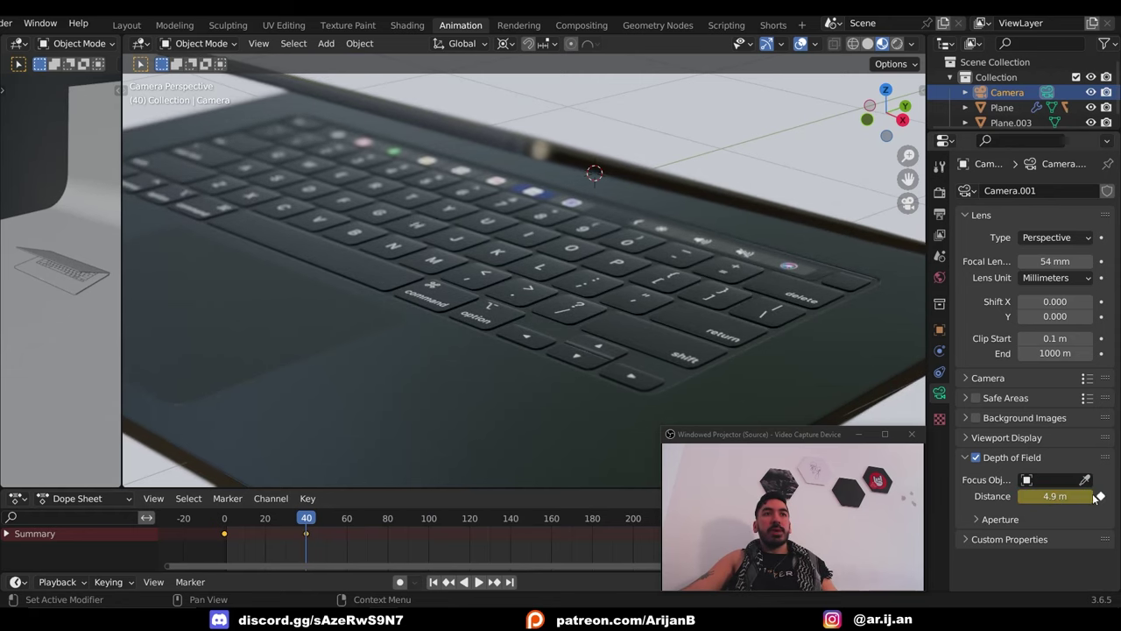
key("Down")
key("i")
left_click(491, 366)
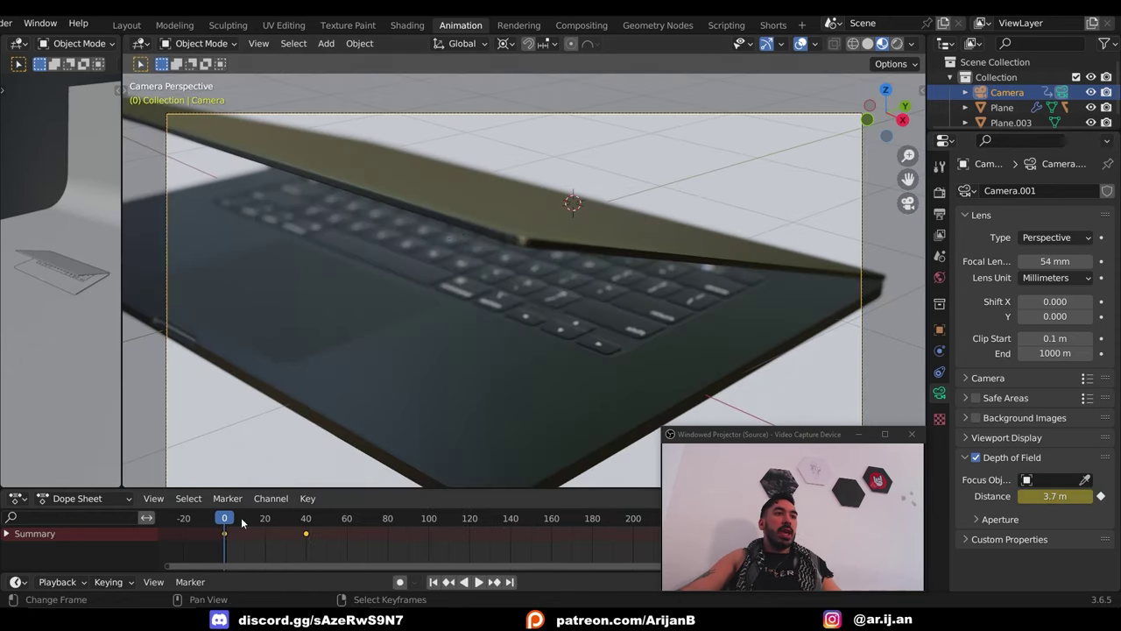
Move and tilt the camera on X, keyframing its pose at frames 0 and 40.
scroll(430, 408, "down", 2)
key("g")
key("x")
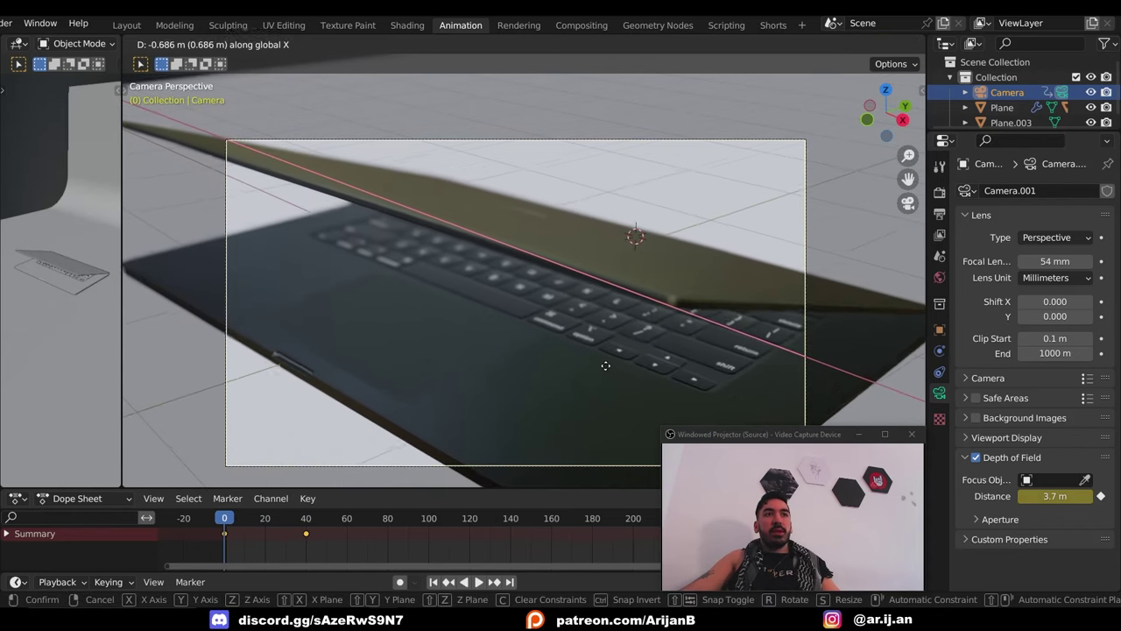
key("Return")
key("r")
key("x")
key("x")
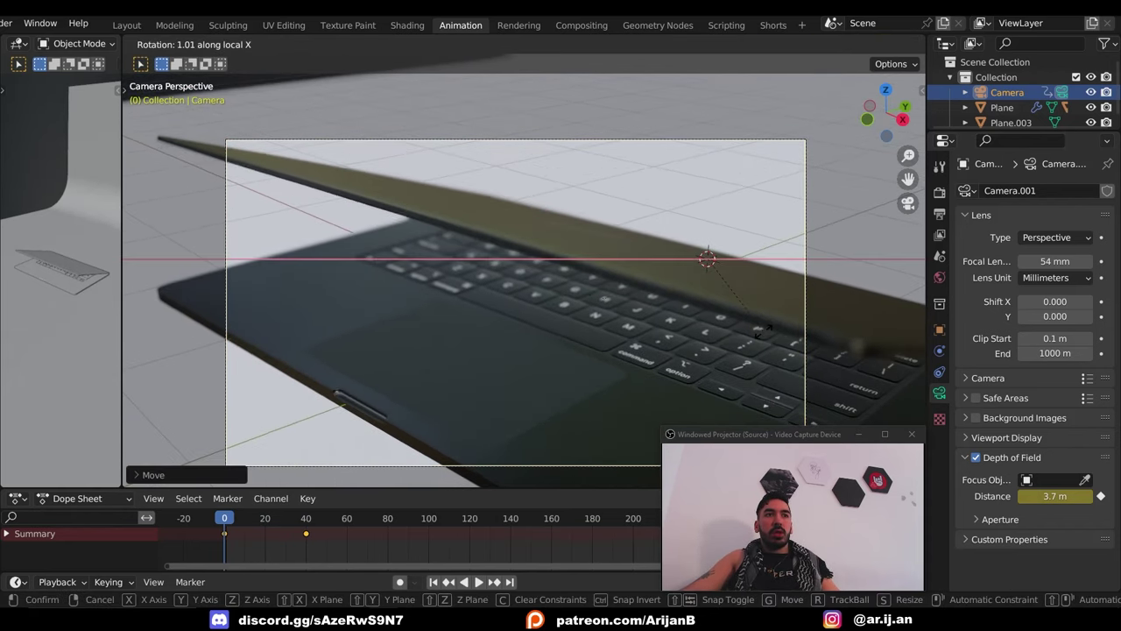
key("Return")
key("Up")
key("i")
left_click(578, 386)
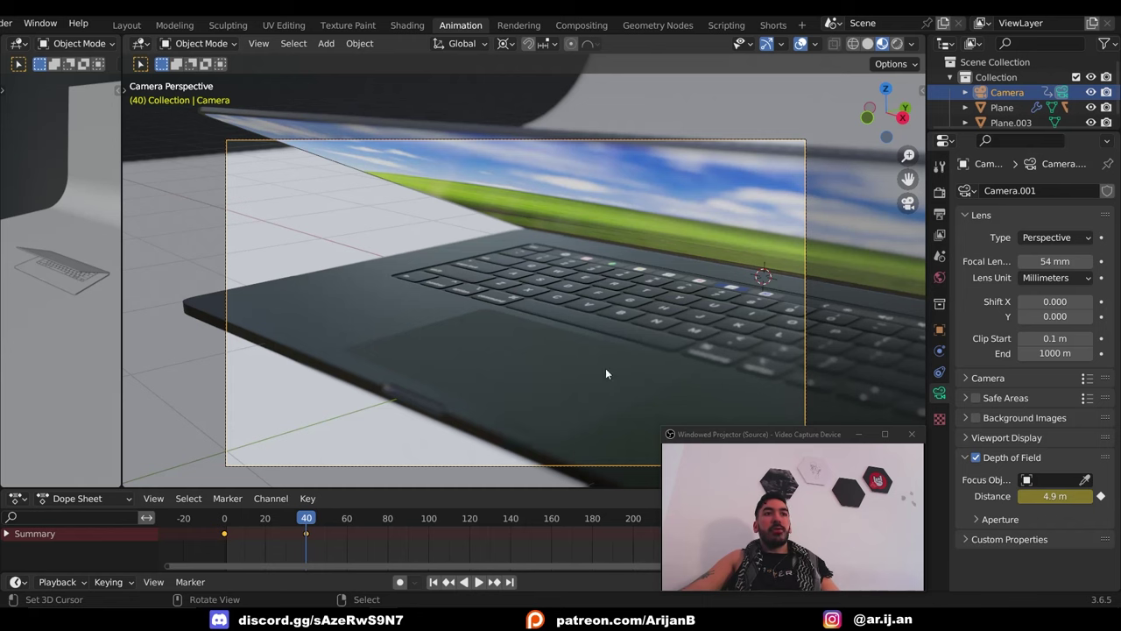
Preview the animation and shift the frame 40 camera keyframe to about frame 53.
key("space")
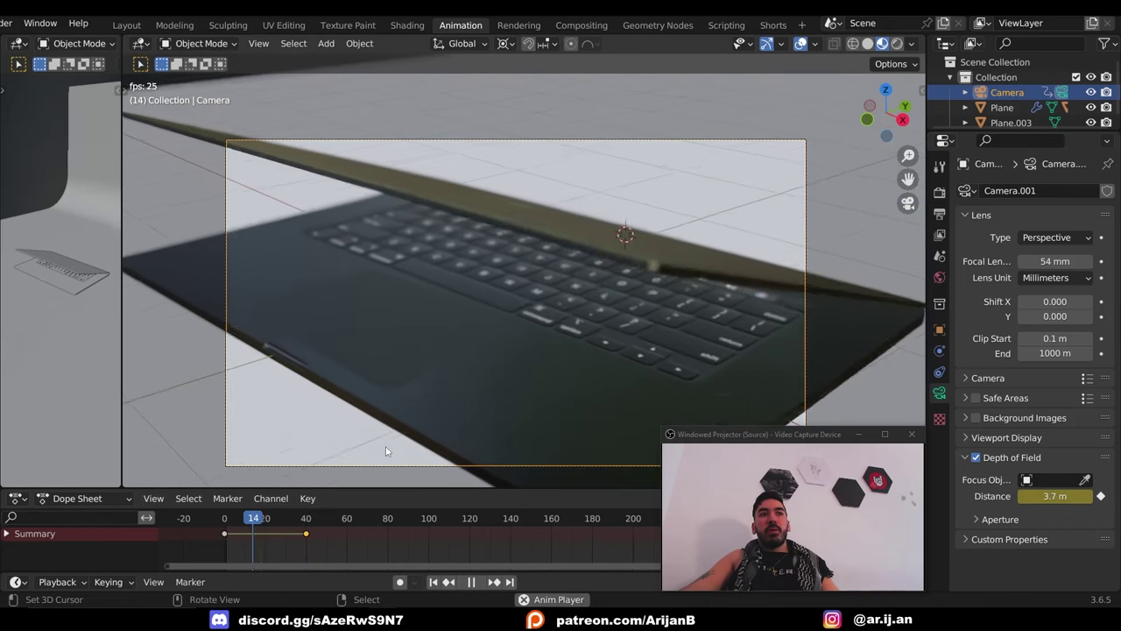
key("space")
key("g")
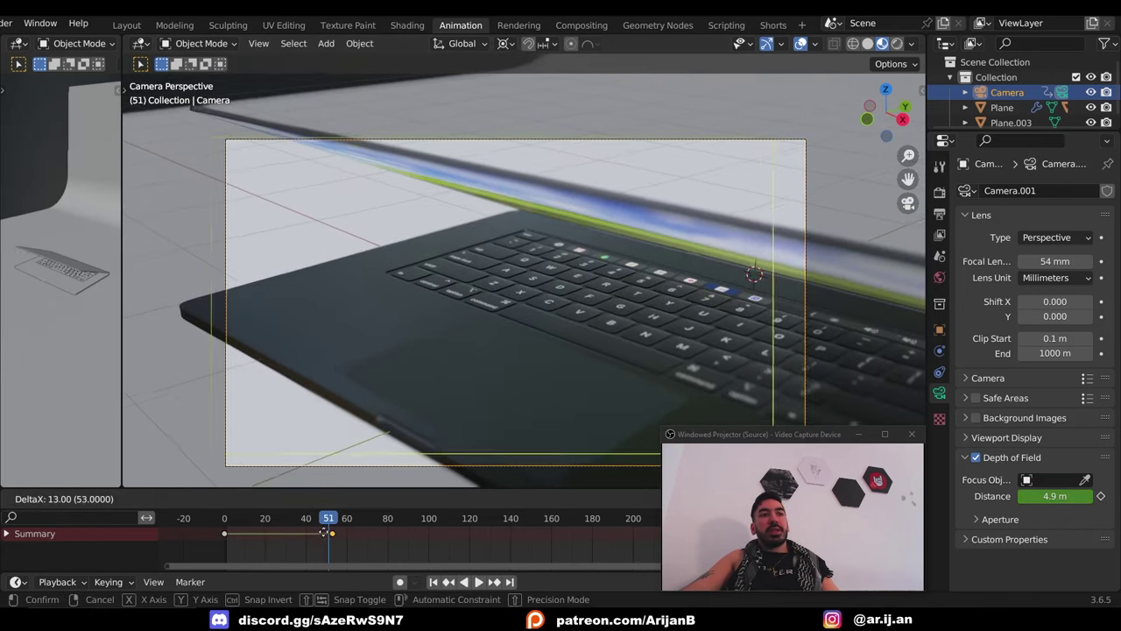
left_click(426, 536)
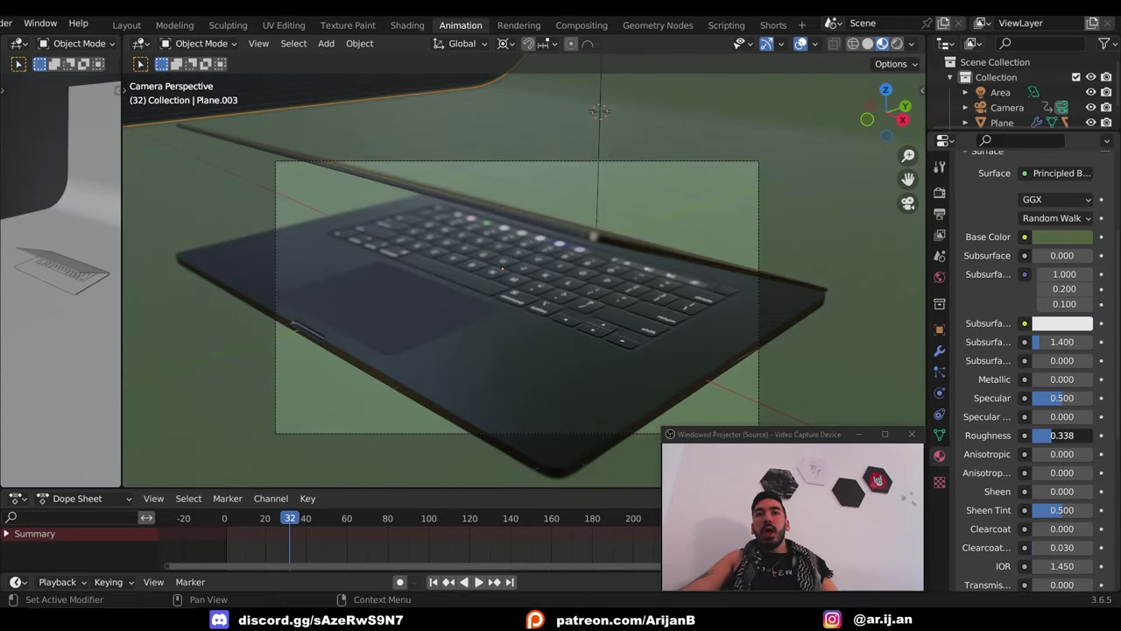
Lower Plane.003 roughness to 0.033 and make the light strip emit white at strength 3.
left_click_drag(1062, 436, 1038, 436)
left_click(882, 43)
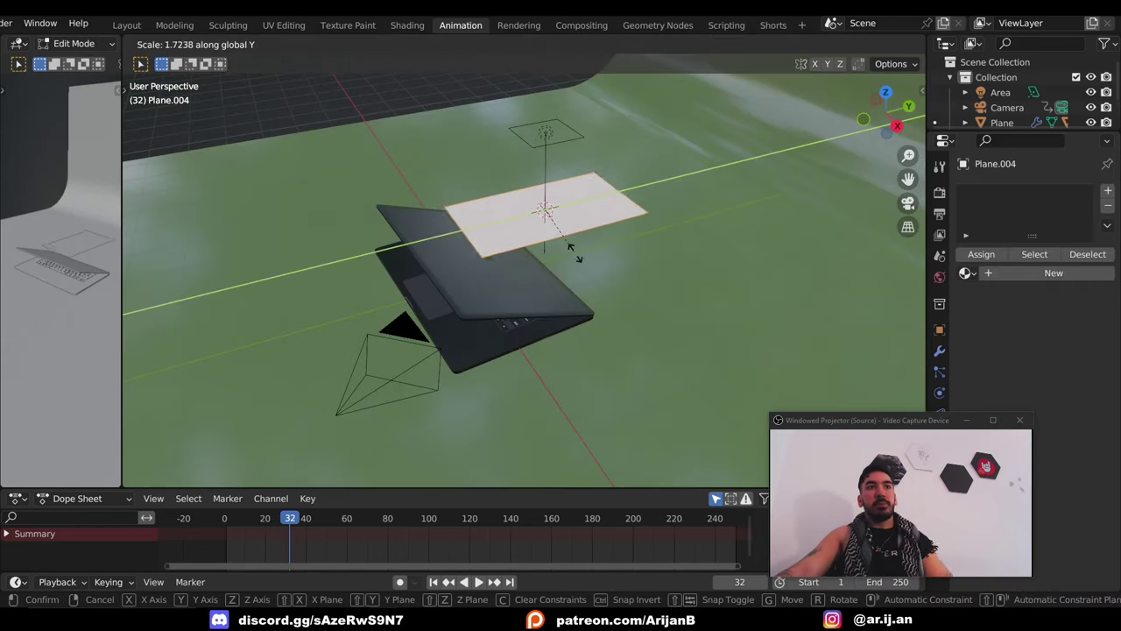
left_click(613, 281)
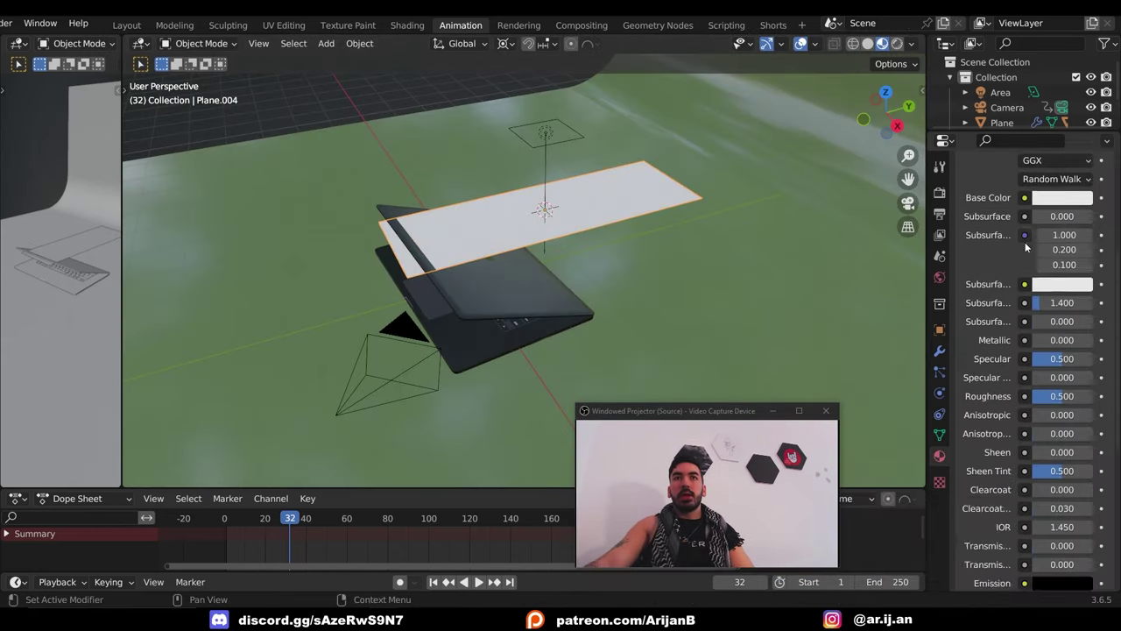
scroll(1034, 351, "down", 6)
left_click(1065, 397)
left_click(1081, 182)
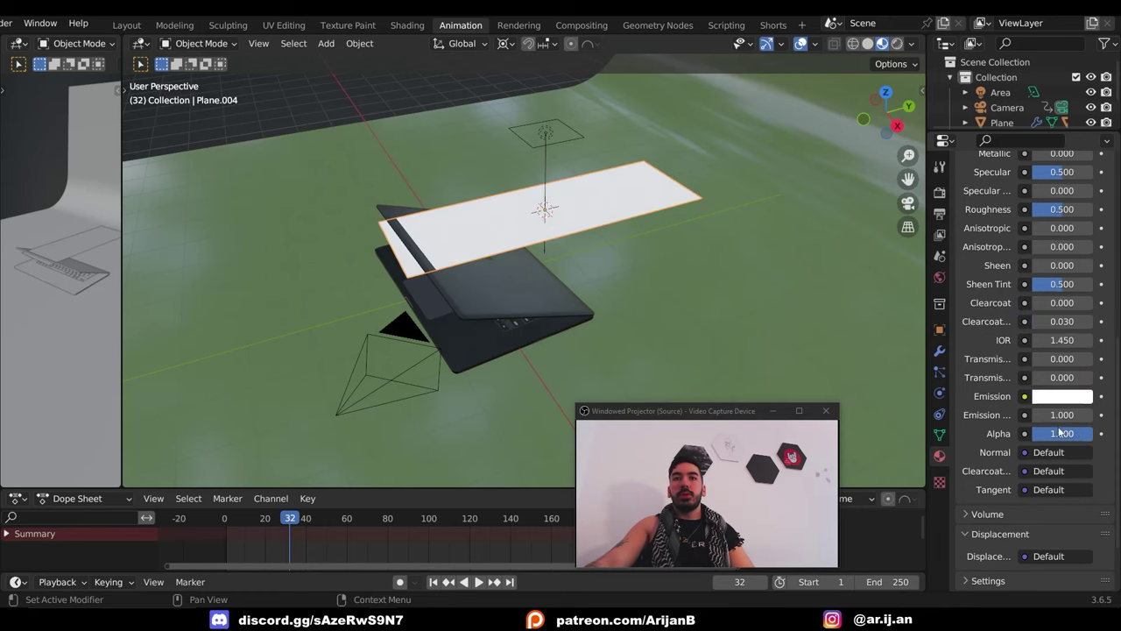
type("3")
key("Return")
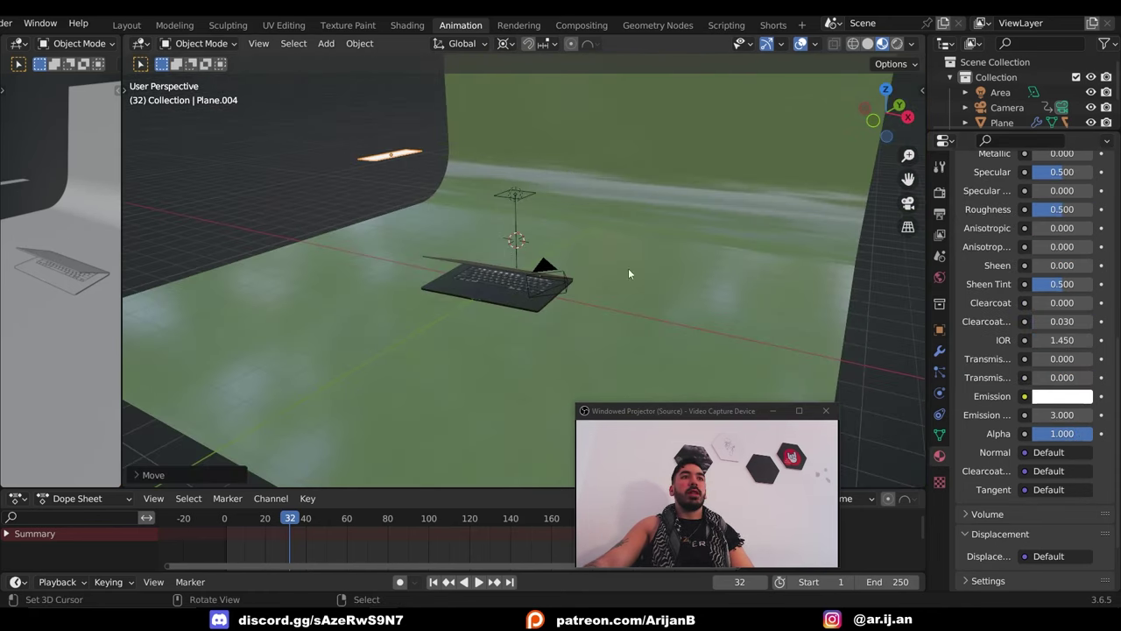
Add two more strips to the array and rotate the strip array on X.
left_click(940, 350)
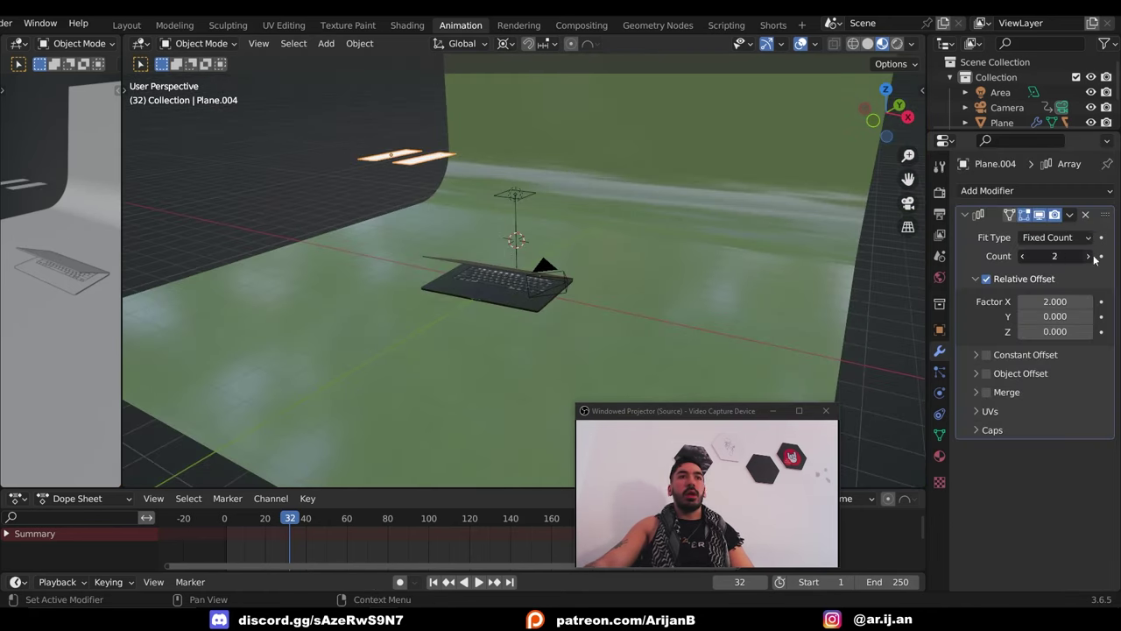
left_click(1089, 255)
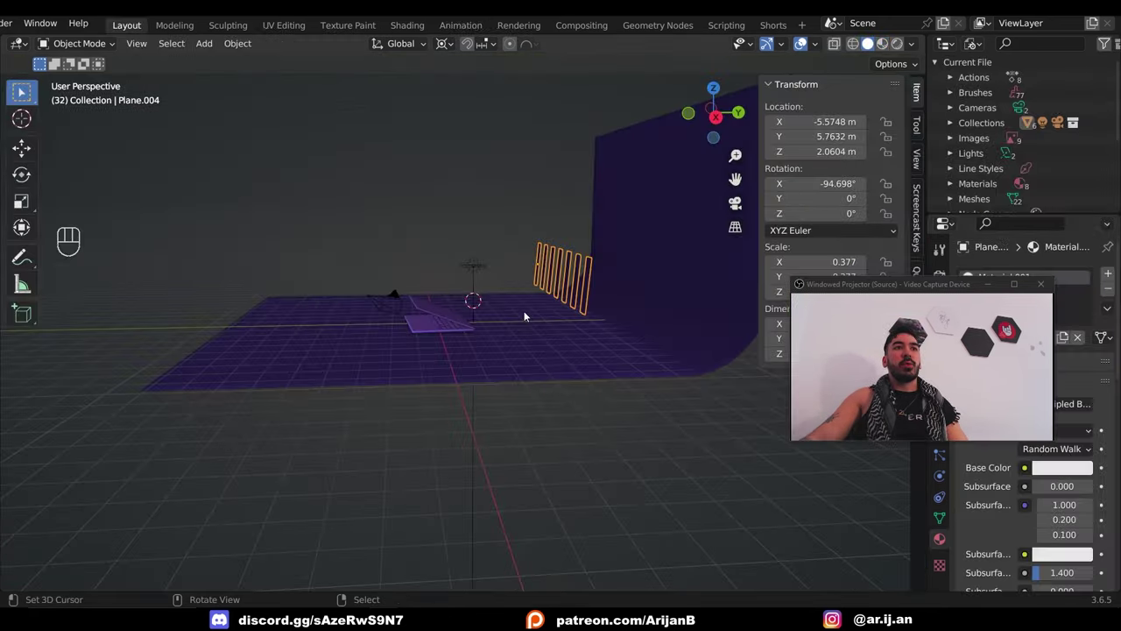
middle_click_drag(526, 313, 564, 375)
key("r")
key("x")
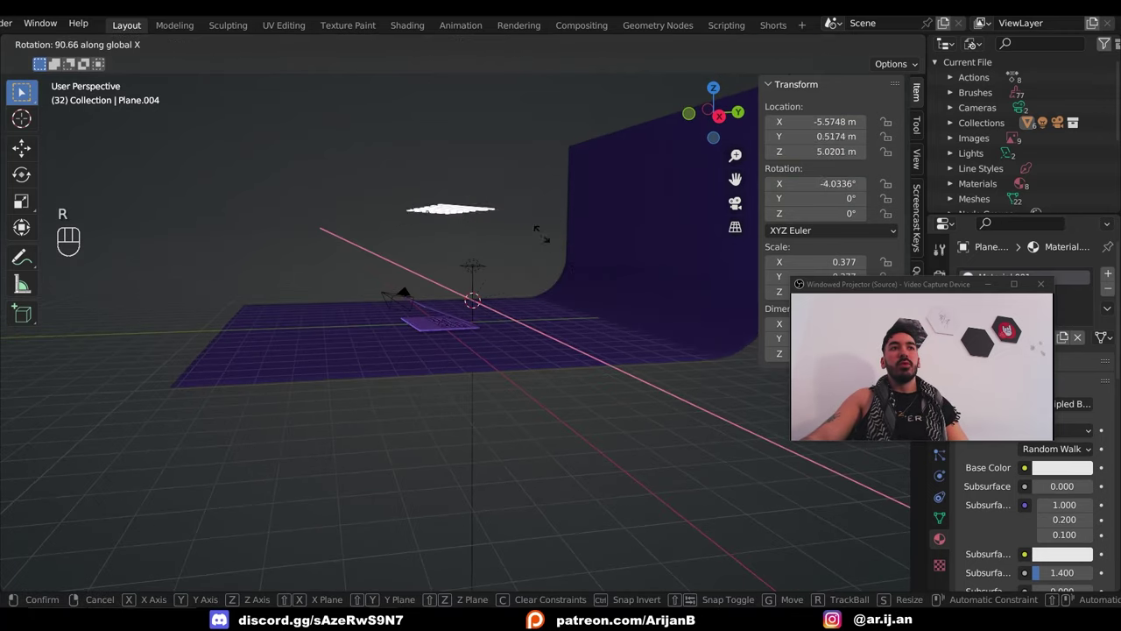
left_click(524, 221)
Add a plain axes Empty and keyframe its location, rotation and scale at frame 0.
key("shift+a")
mouse_move(538, 452)
left_click(605, 451)
middle_click_drag(568, 401, 510, 281)
key("shift+z")
key("i")
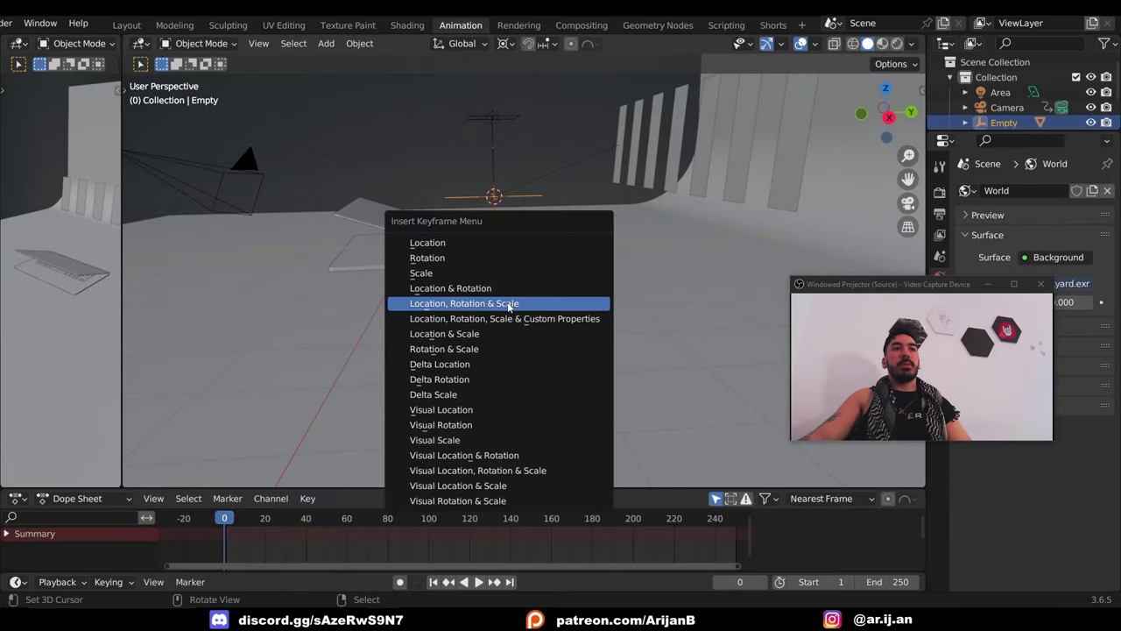
left_click(509, 304)
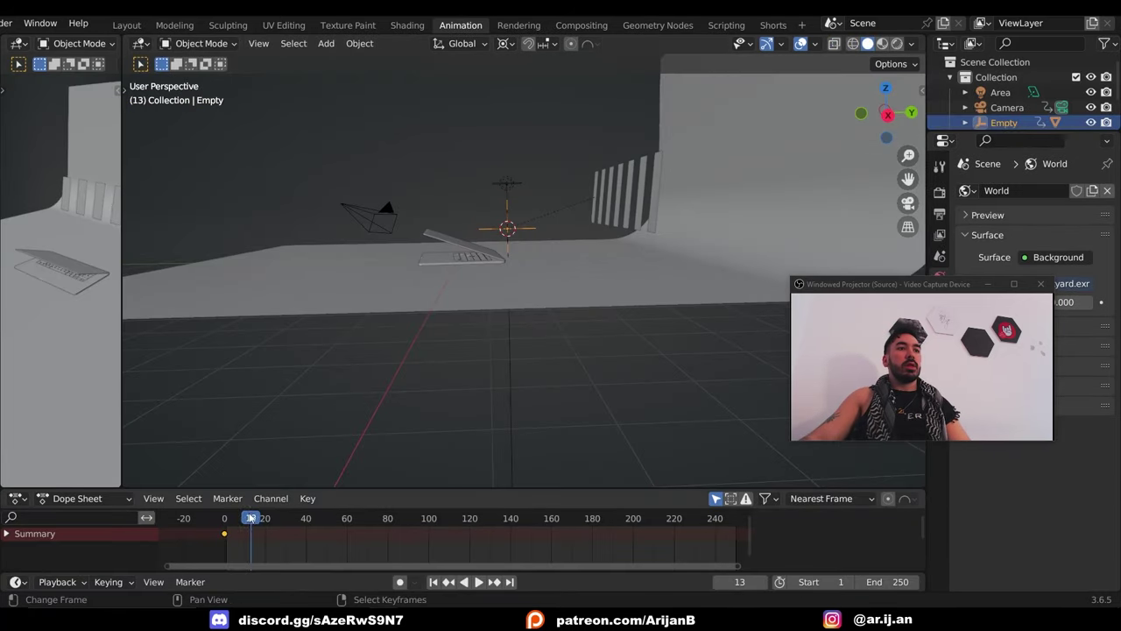
Rotate the Empty on X at frame 111, keyframe it, and play the animation.
left_click_drag(246, 518, 451, 518)
key("r")
key("x")
left_click(578, 242)
key("i")
left_click(639, 316)
left_click(434, 520)
key("space")
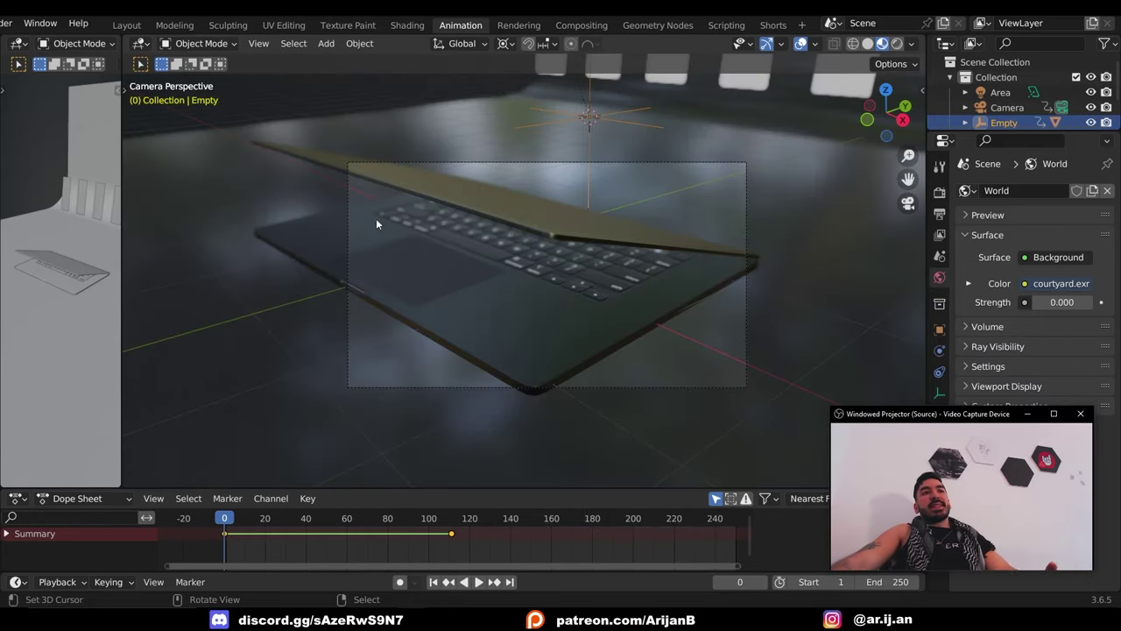